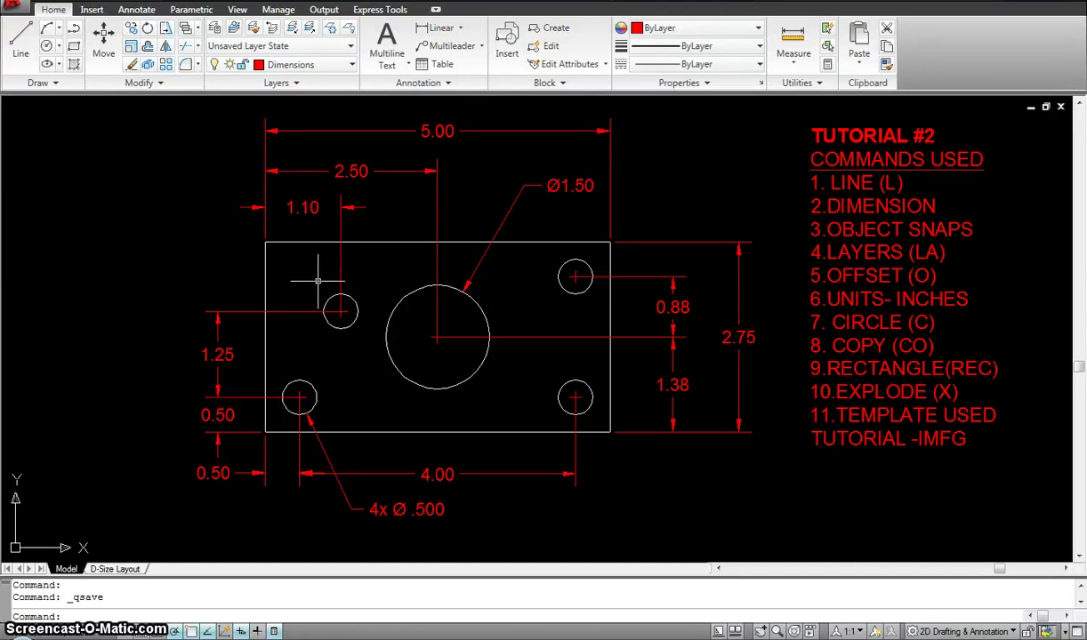
pyautogui.click(834, 363)
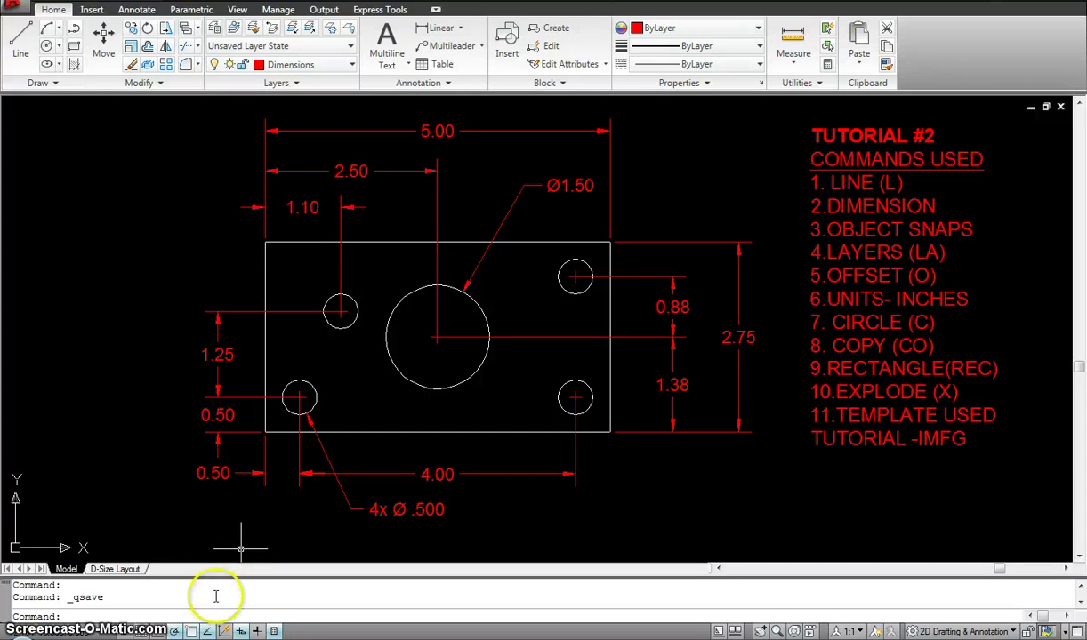
pyautogui.click(191, 630)
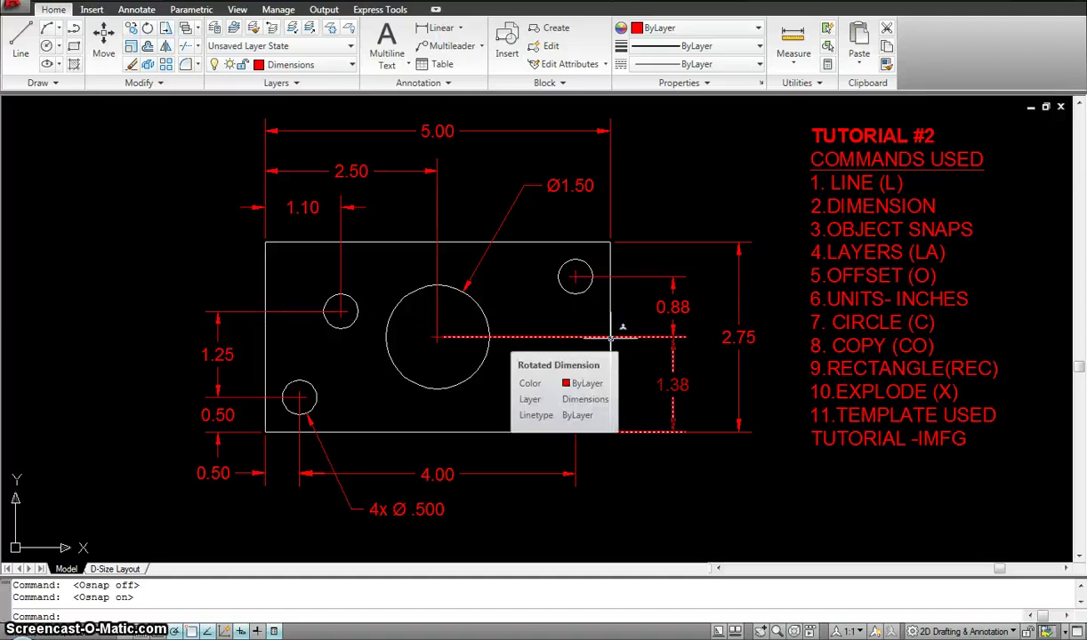
pyautogui.click(920, 286)
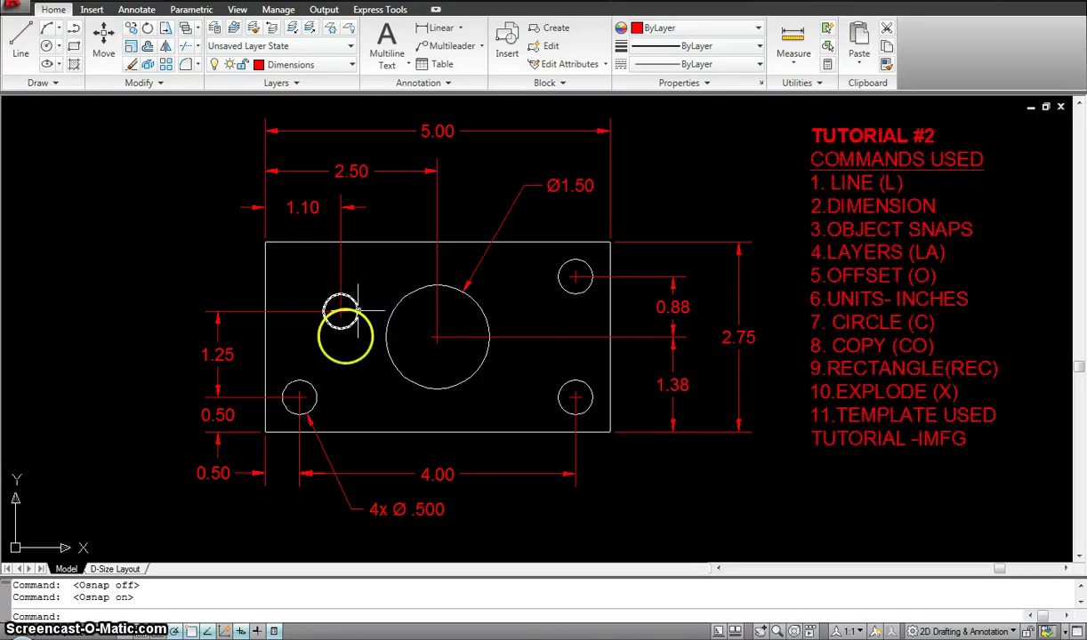
pyautogui.click(310, 384)
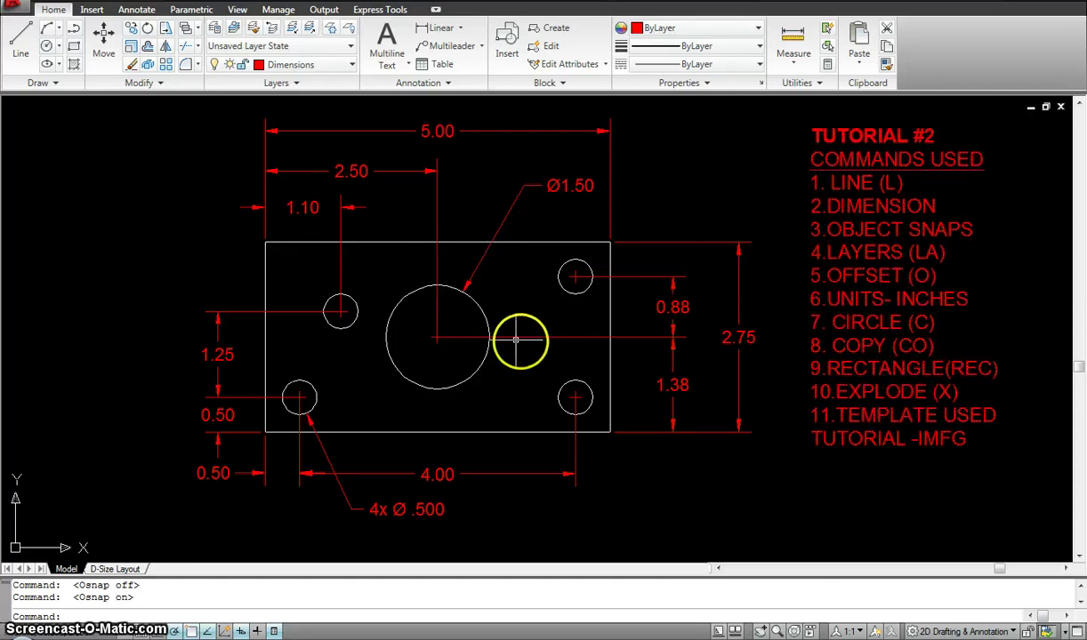
# Make Model-Top the current layer
pyautogui.click(293, 65)
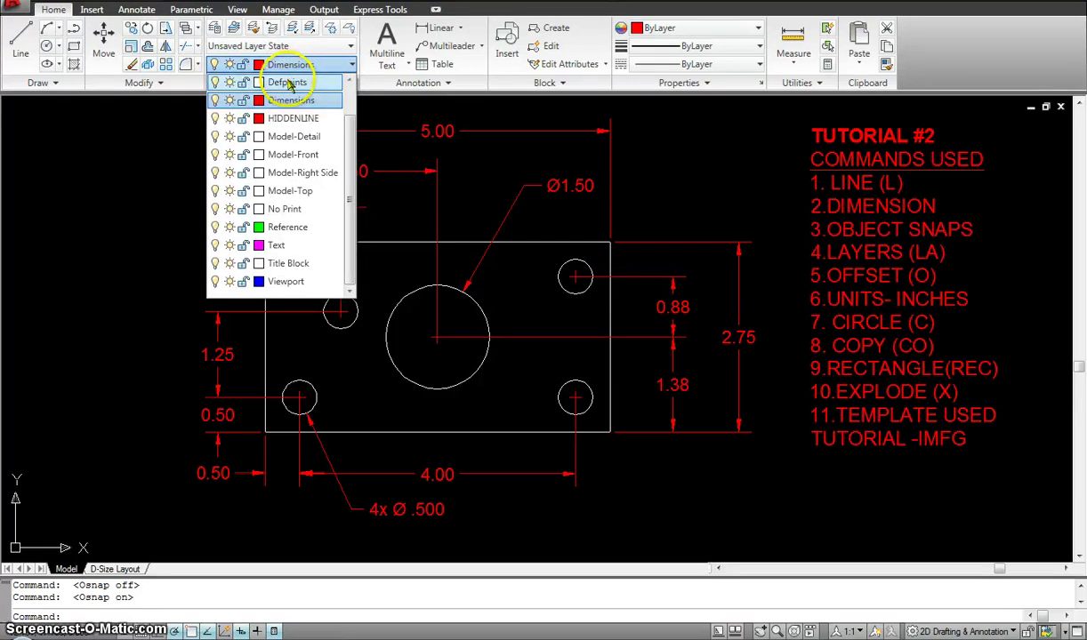
pyautogui.click(295, 192)
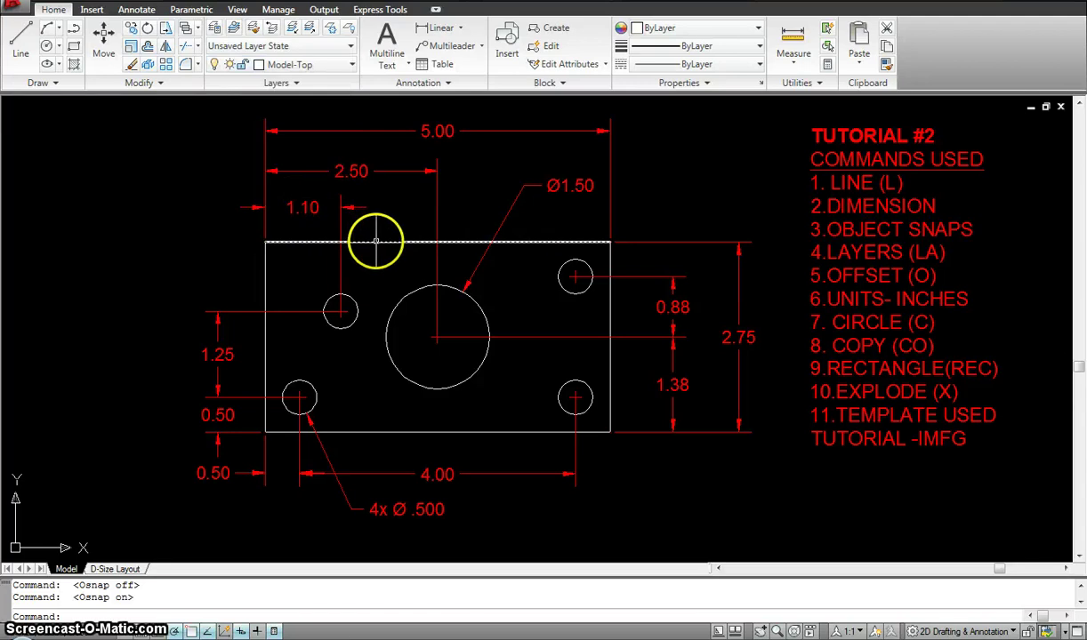
# Draw a 5-inch horizontal top edge in the empty area beside the reference plate and continue with a 2.75-inch edge straight down
pyautogui.moveTo(92, 269)
pyautogui.mouseDown(button='middle')
pyautogui.moveTo(156, 260)
pyautogui.moveTo(546, 271)
pyautogui.mouseUp(button='middle')
pyautogui.scroll(-4, 533, 272)
pyautogui.scroll(3, 535, 271)
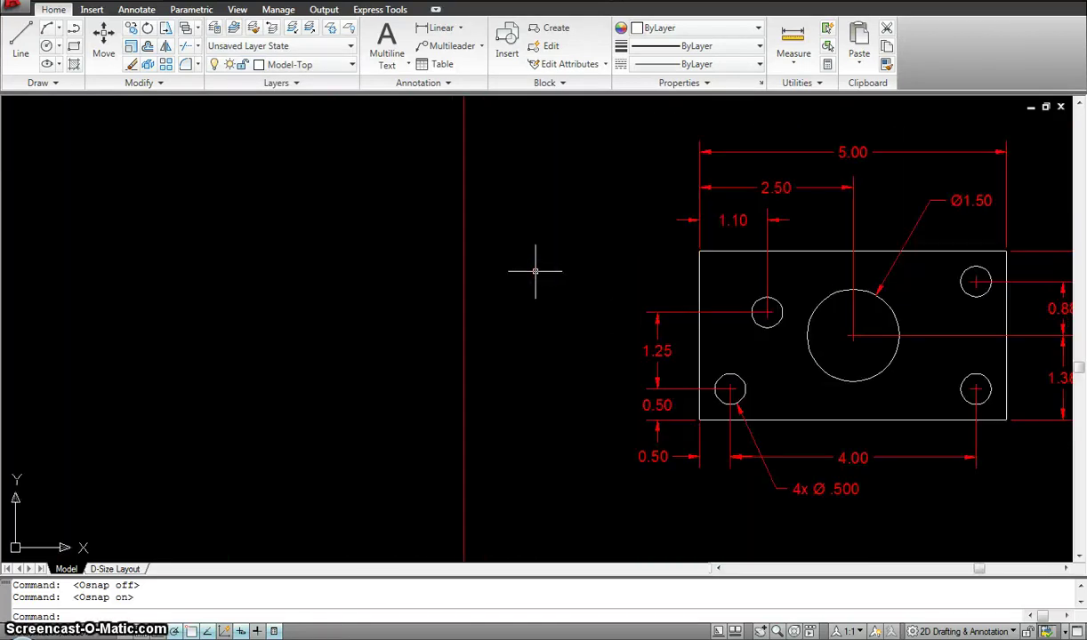
pyautogui.scroll(-1, 535, 272)
pyautogui.moveTo(478, 274)
pyautogui.mouseDown(button='middle')
pyautogui.moveTo(510, 266)
pyautogui.moveTo(461, 243)
pyautogui.mouseUp(button='middle')
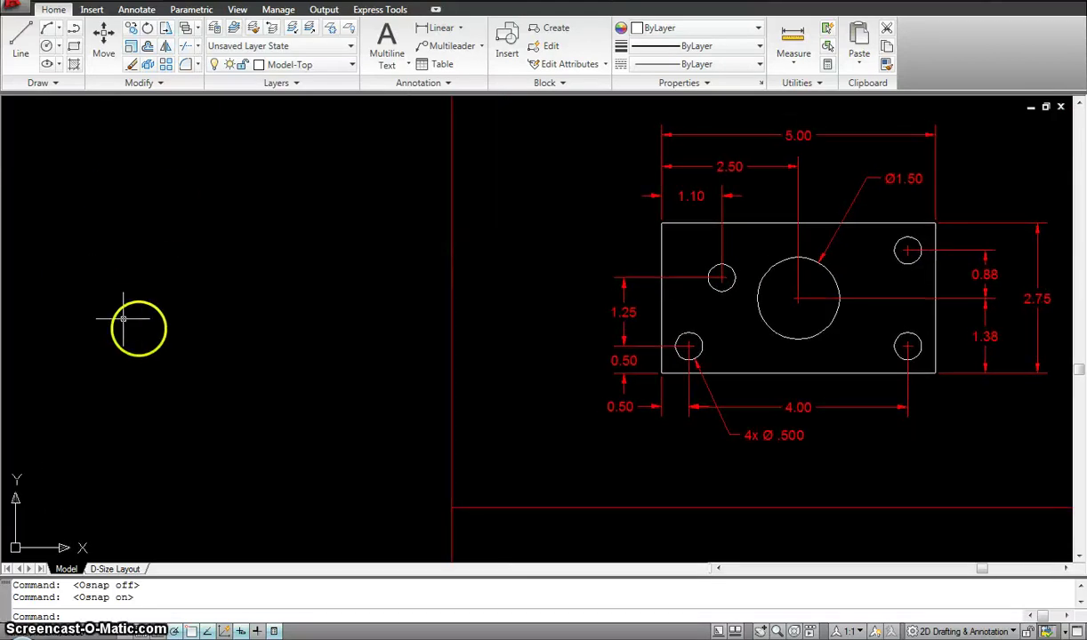
pyautogui.moveTo(205, 327); pyautogui.dragTo(225, 330, button='middle')
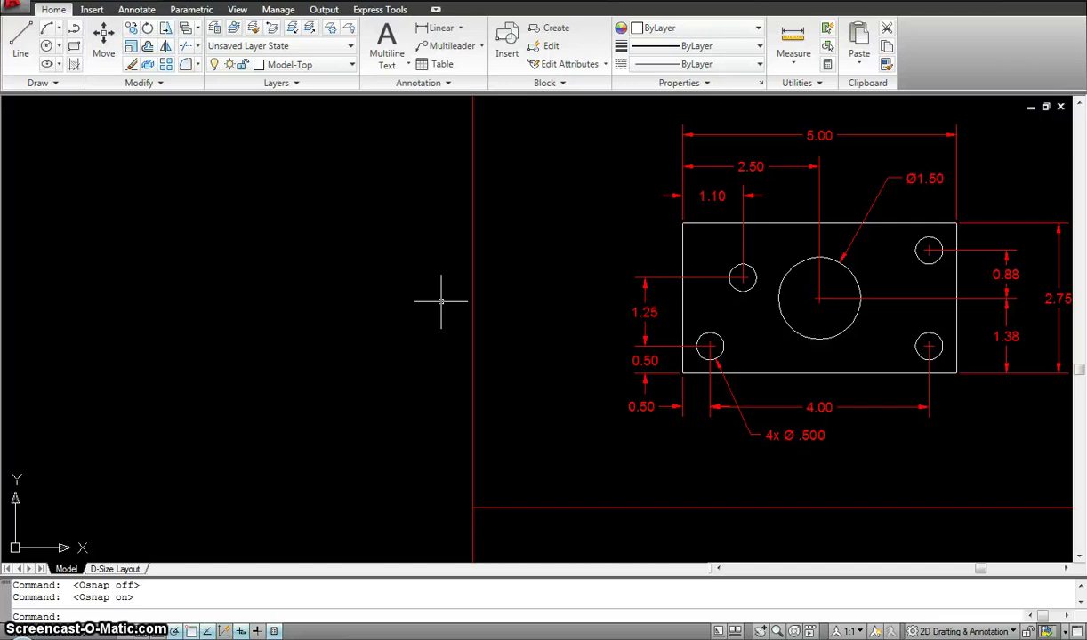
pyautogui.press('Return')
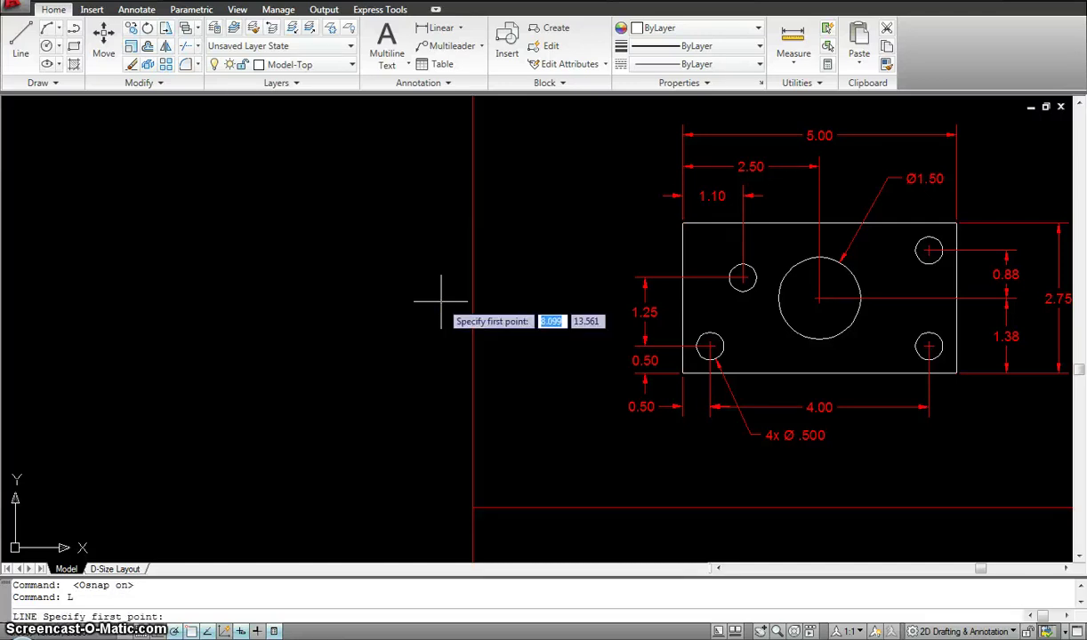
pyautogui.click(19, 41)
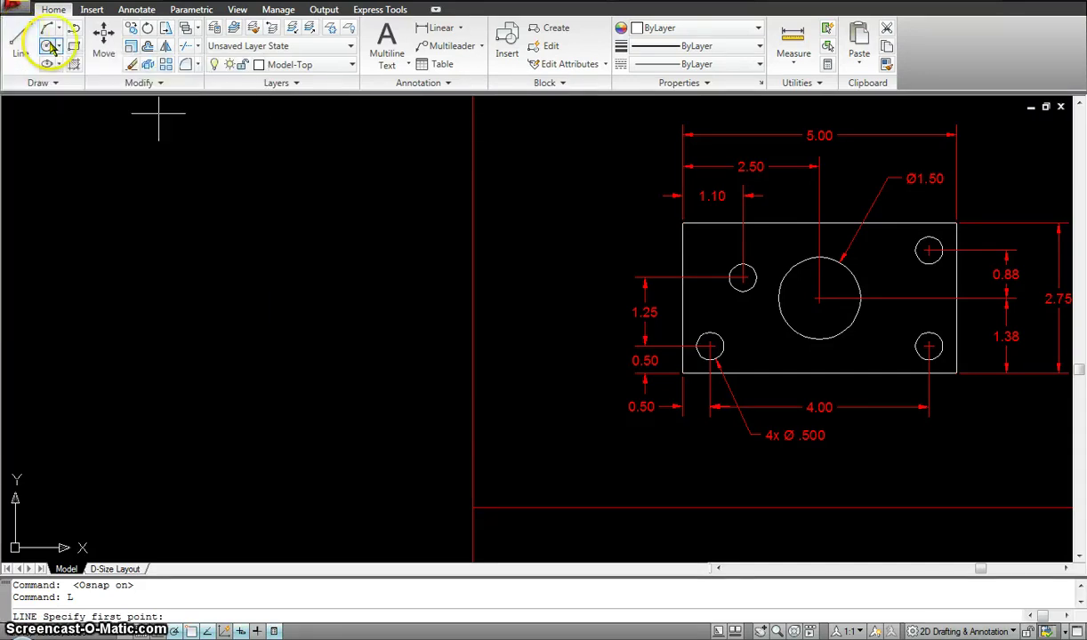
pyautogui.click(148, 220)
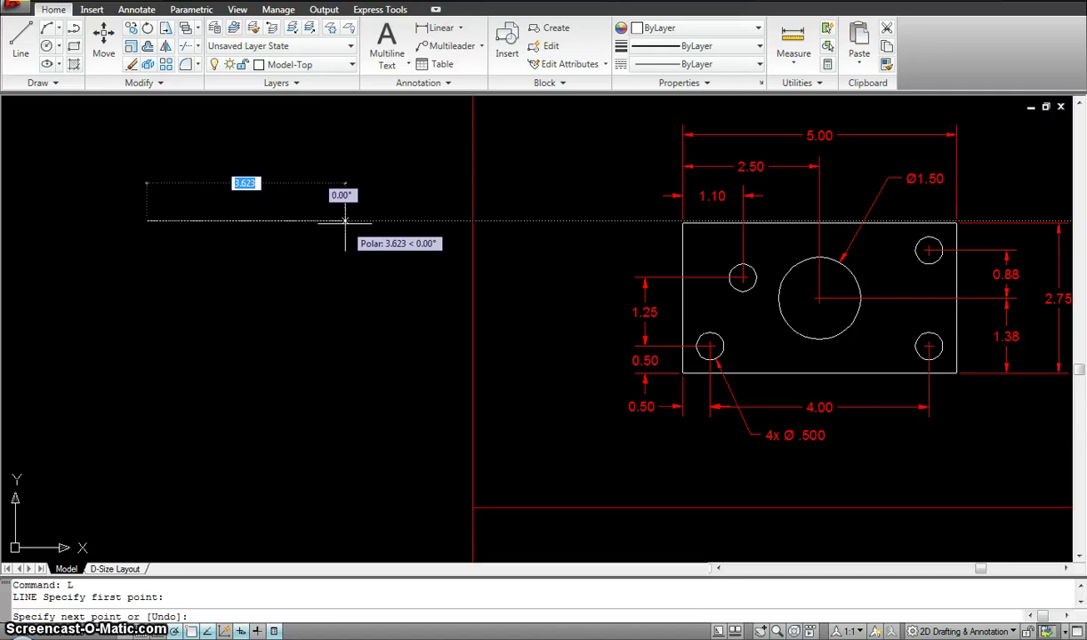
pyautogui.write('5')
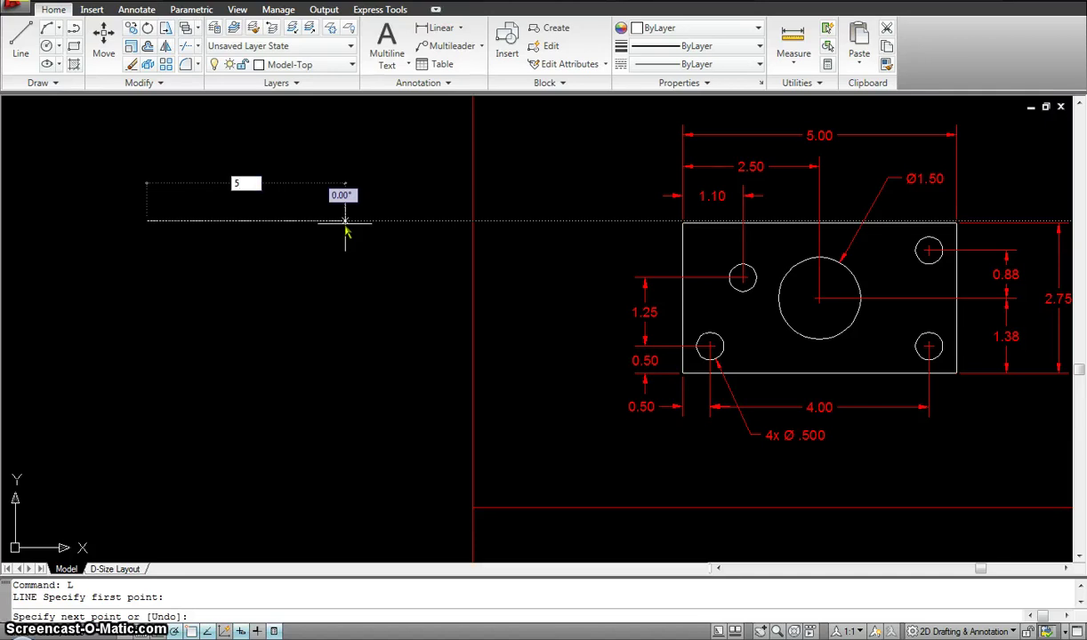
pyautogui.press('Return')
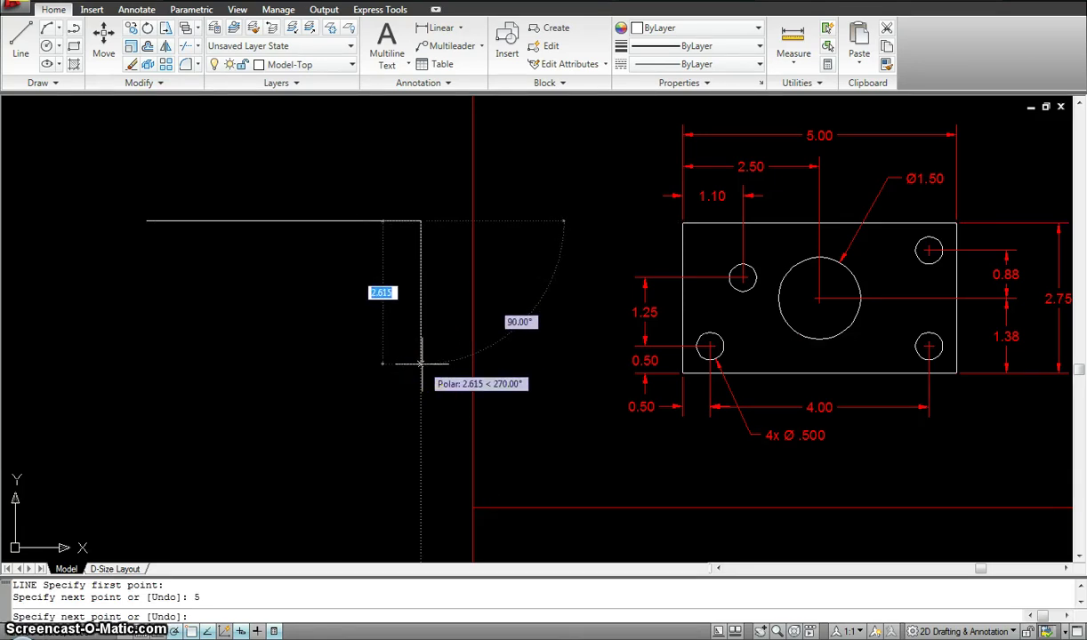
pyautogui.write('2.75')
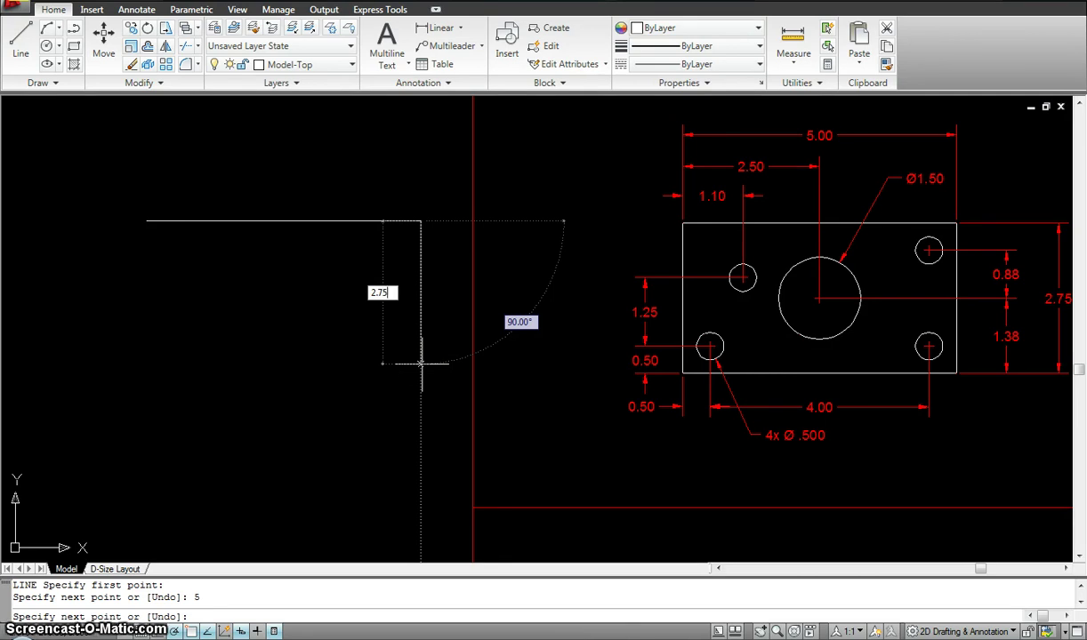
pyautogui.press('Return')
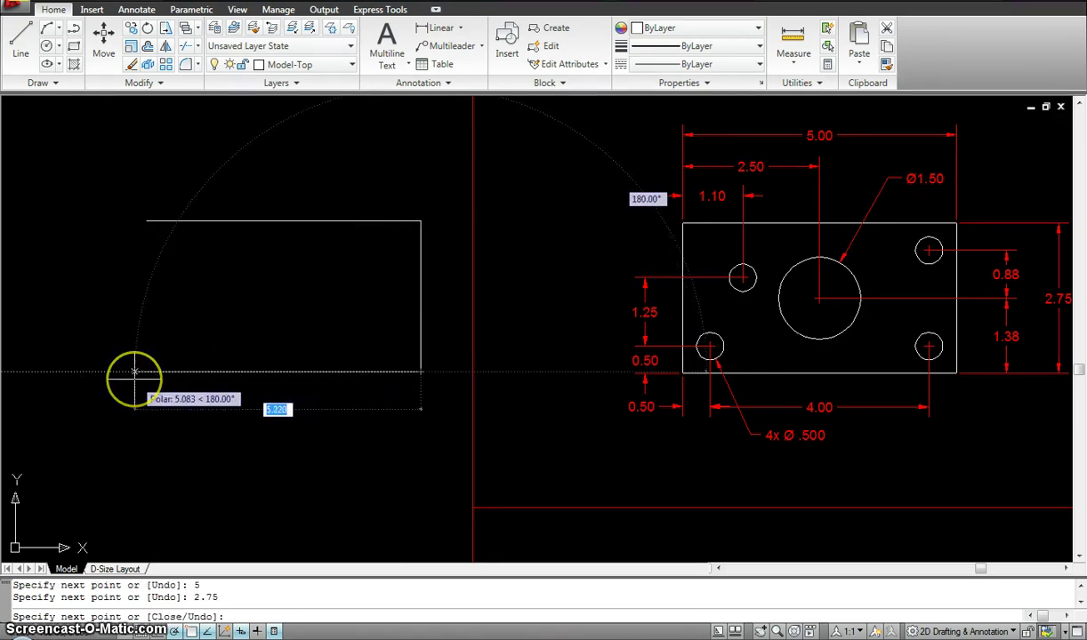
pyautogui.write('4')
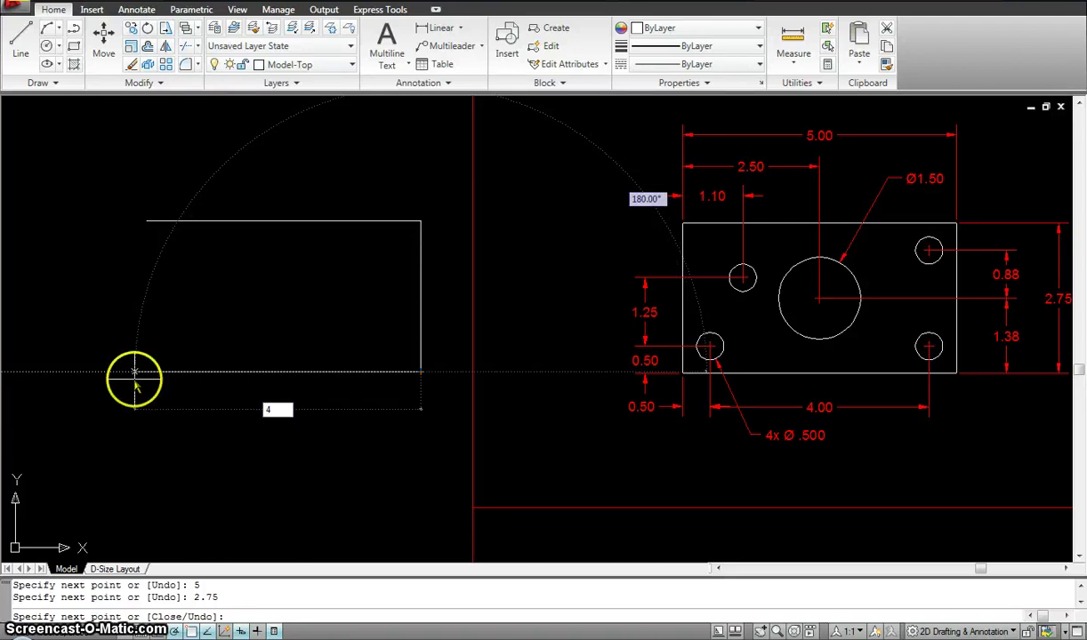
pyautogui.press('Return')
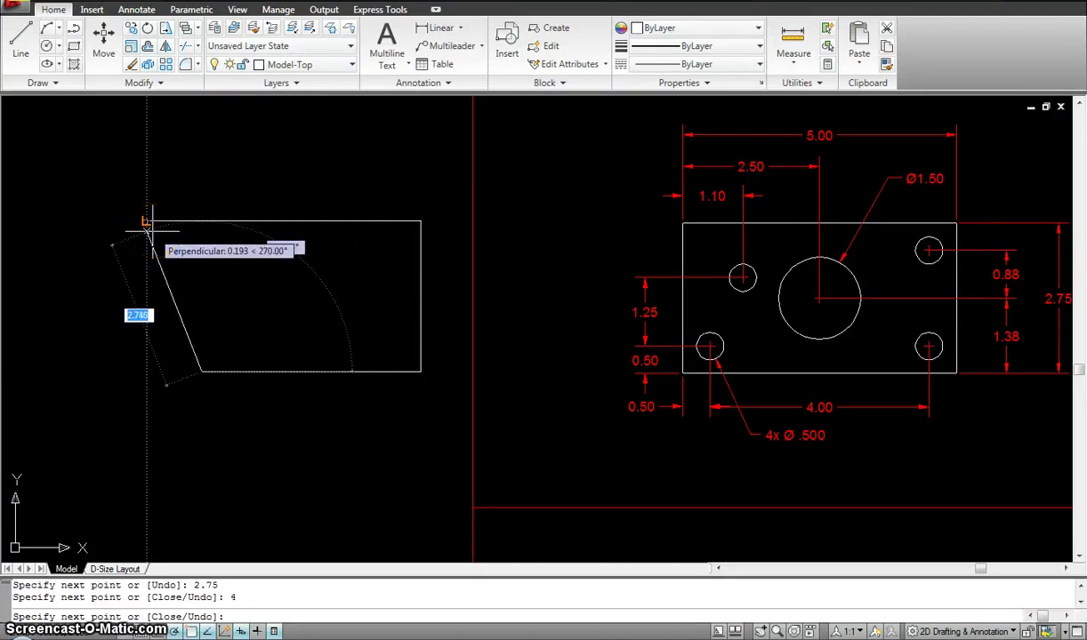
pyautogui.moveTo(147, 230); pyautogui.dragTo(169, 291)
pyautogui.press('BackSpace')
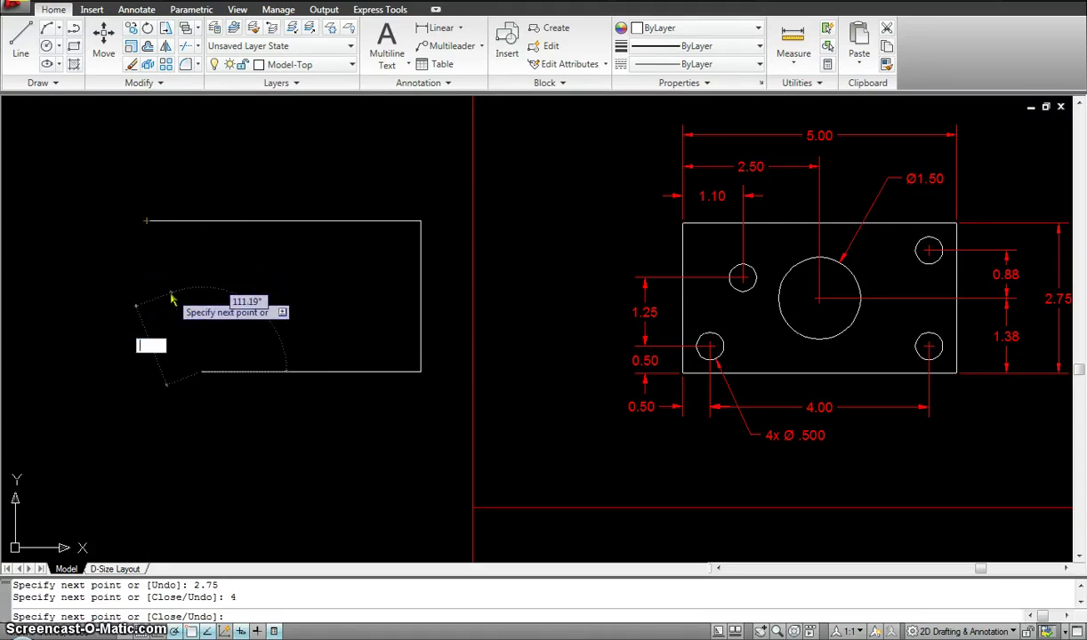
pyautogui.click(150, 321)
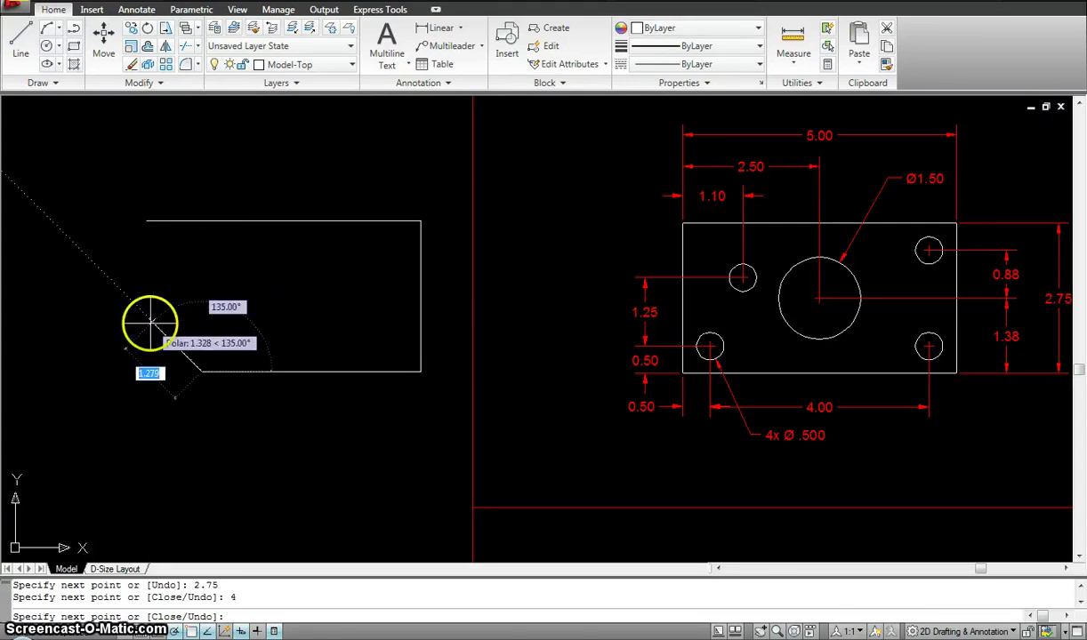
pyautogui.hotkey('ctrl', 'z')
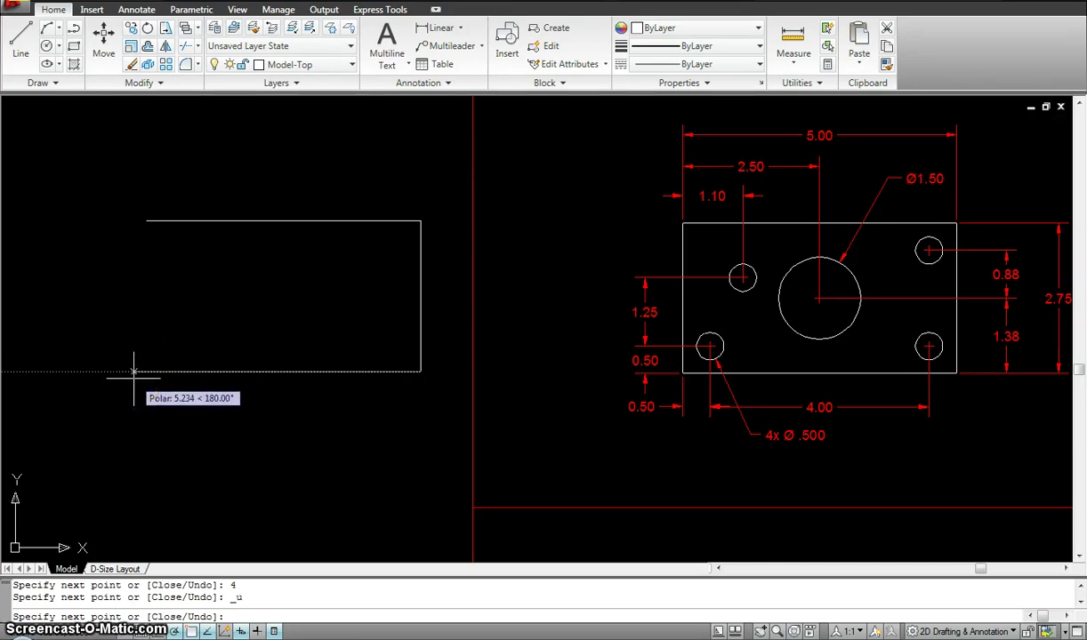
# Draw the 5-inch bottom edge toward the starting side and close the plate outline at the first line's start point
pyautogui.press('Return')
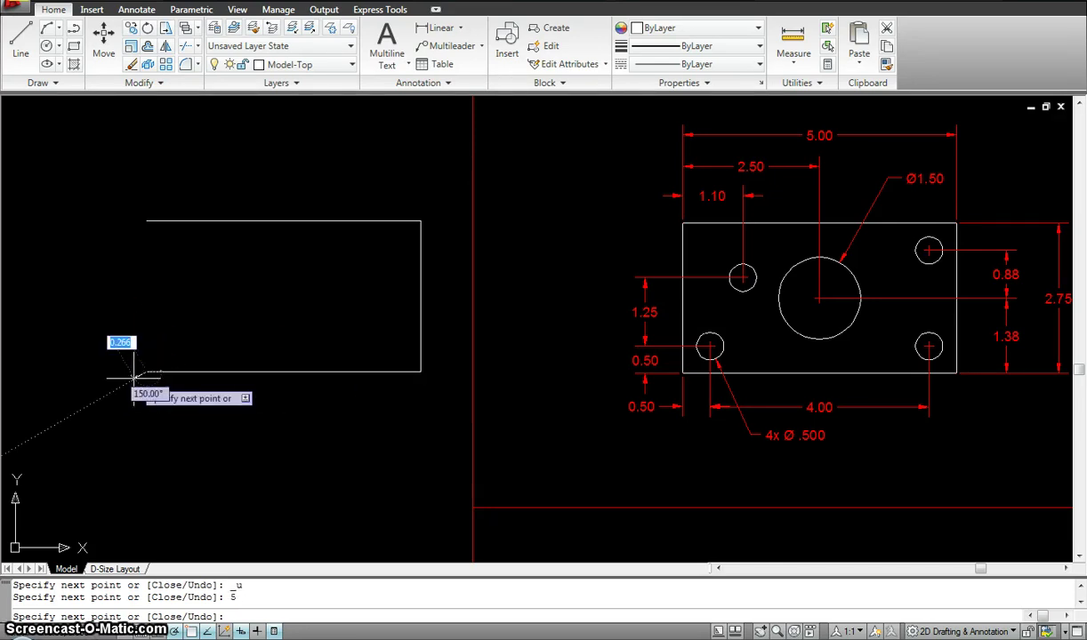
pyautogui.click(147, 221)
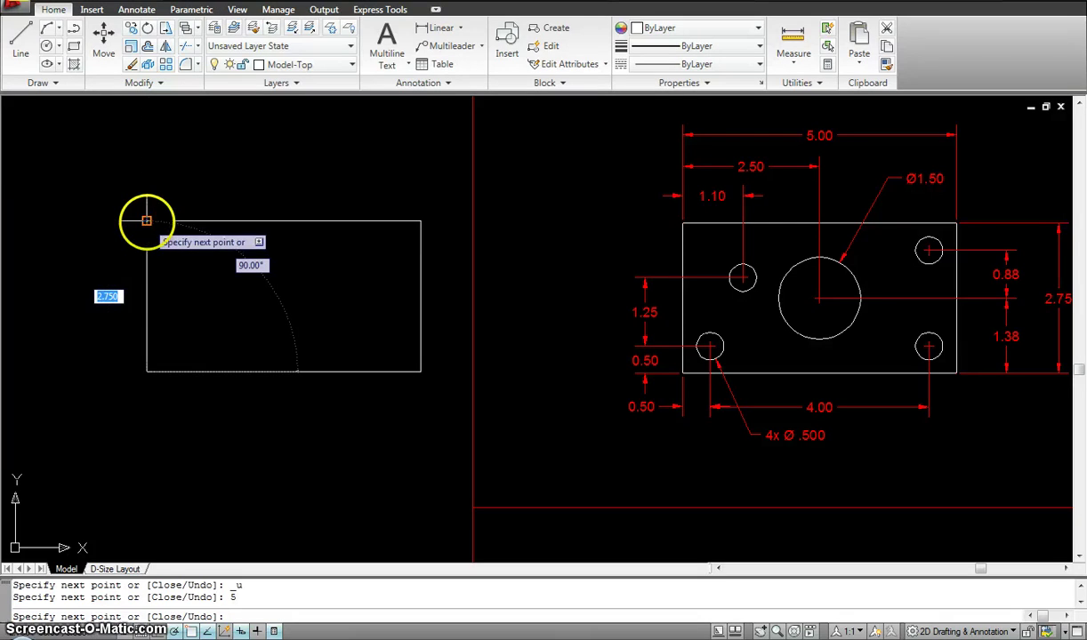
pyautogui.press('Escape')
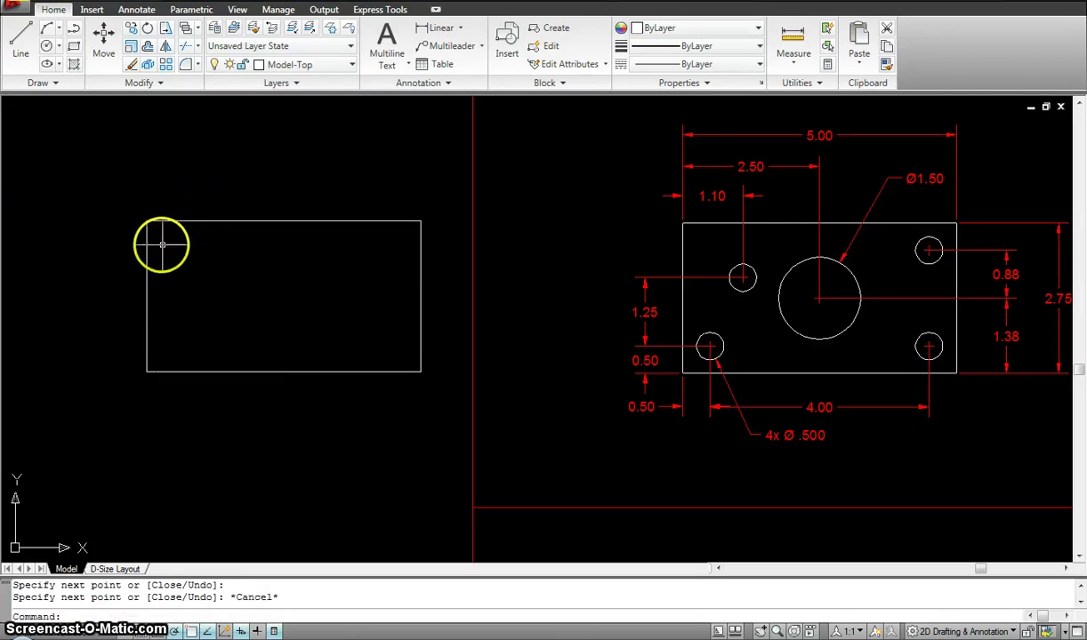
# Draw a 5 by 2.75 inch rectangle with the Rectangle command, starting from a corner below the line-drawn outline
pyautogui.moveTo(329, 245); pyautogui.dragTo(296, 226, button='middle')
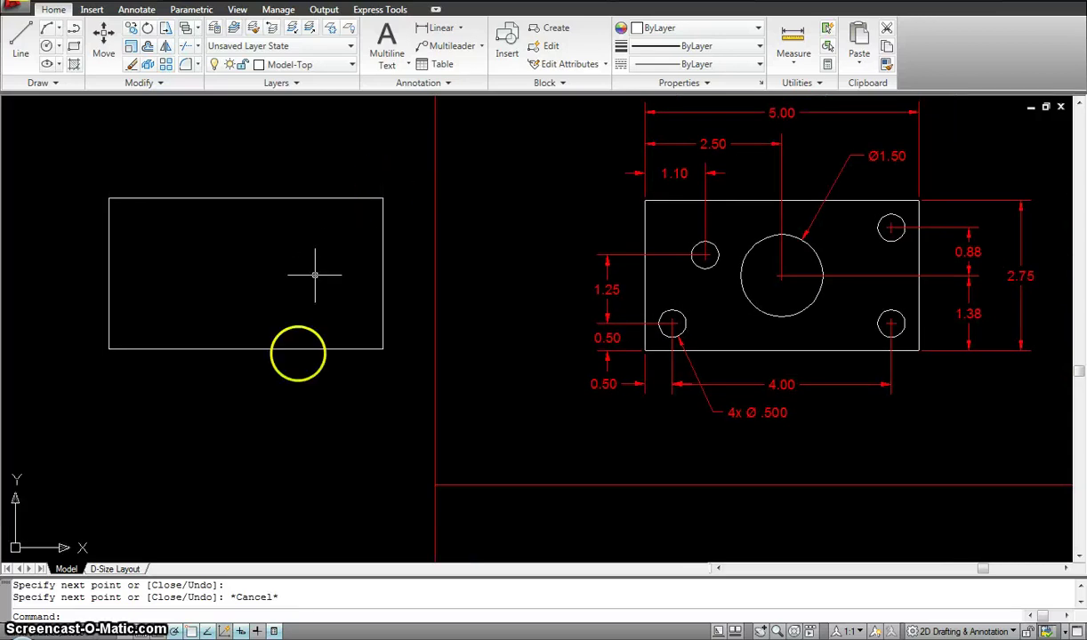
pyautogui.moveTo(218, 468); pyautogui.dragTo(204, 430, button='middle')
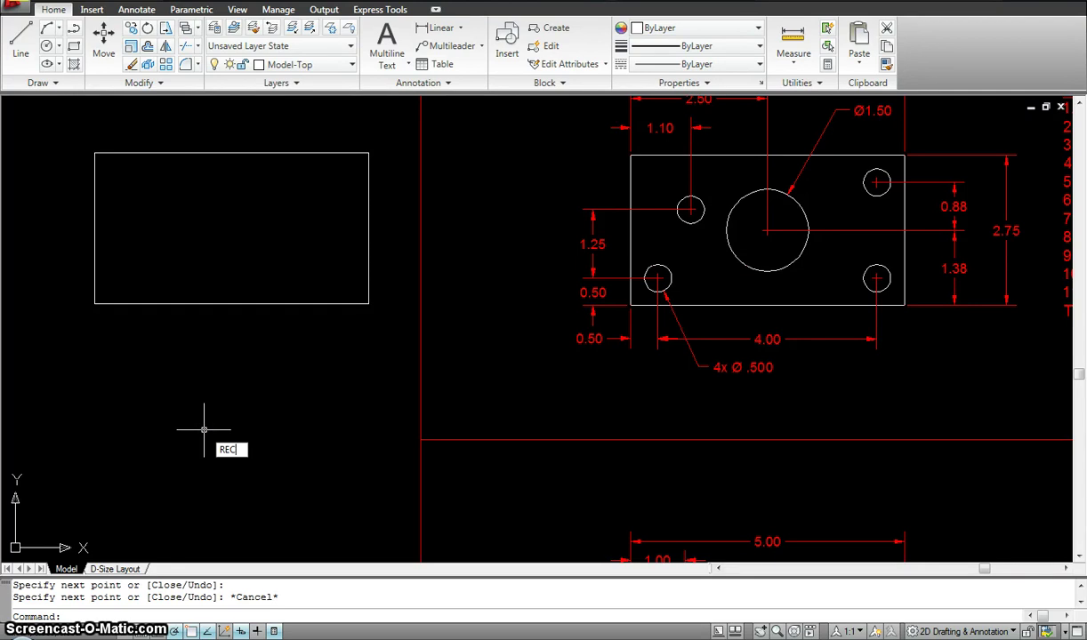
pyautogui.press('Return')
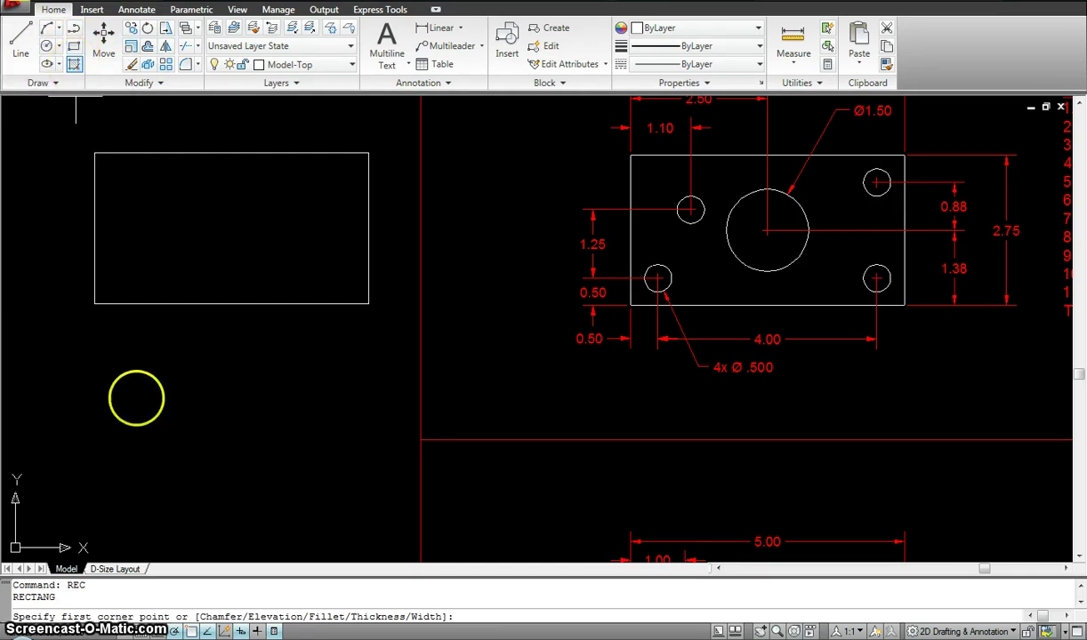
pyautogui.click(95, 360)
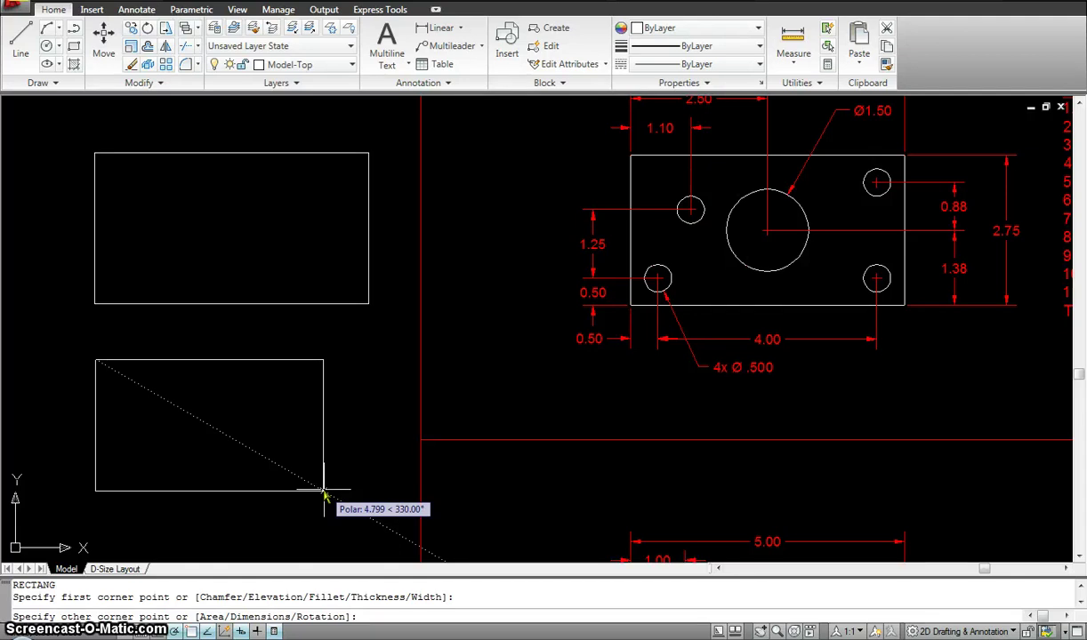
pyautogui.write('5')
pyautogui.press('Tab')
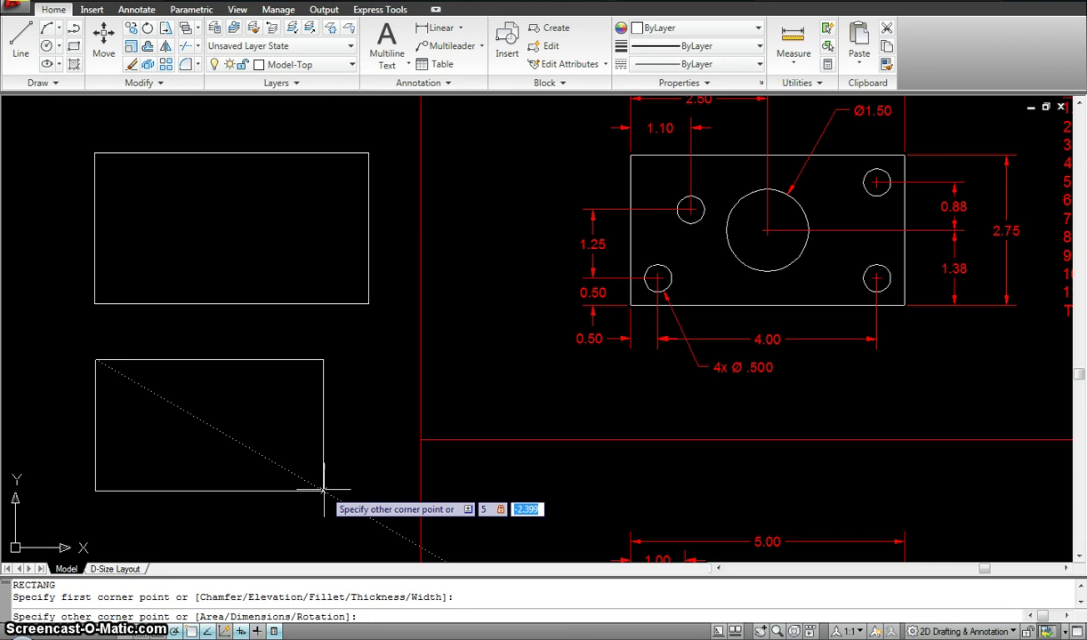
pyautogui.write('2.75')
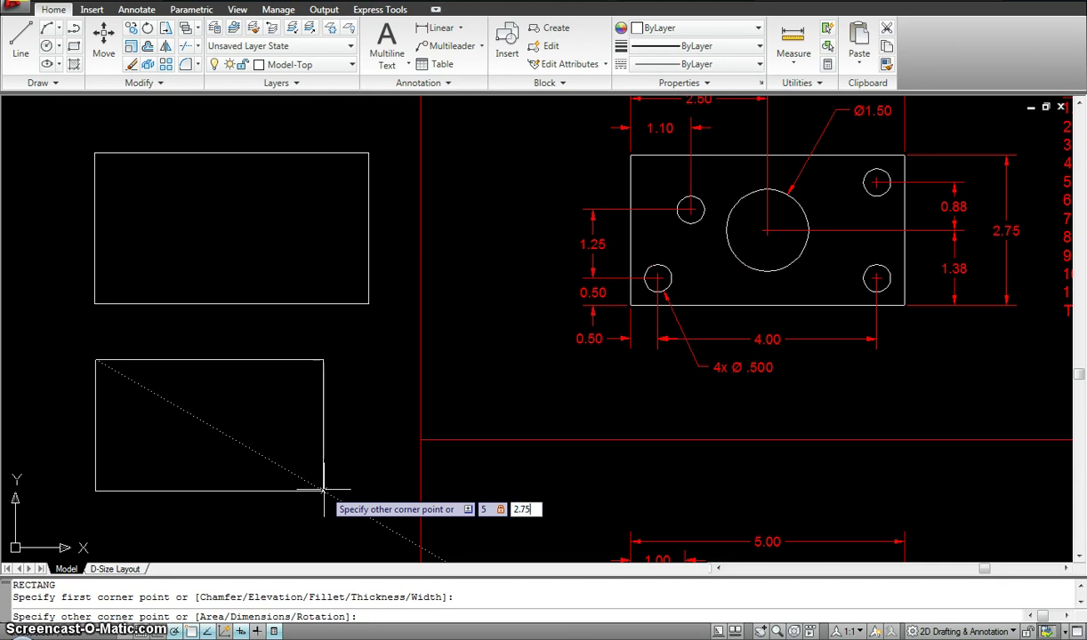
pyautogui.press('Return')
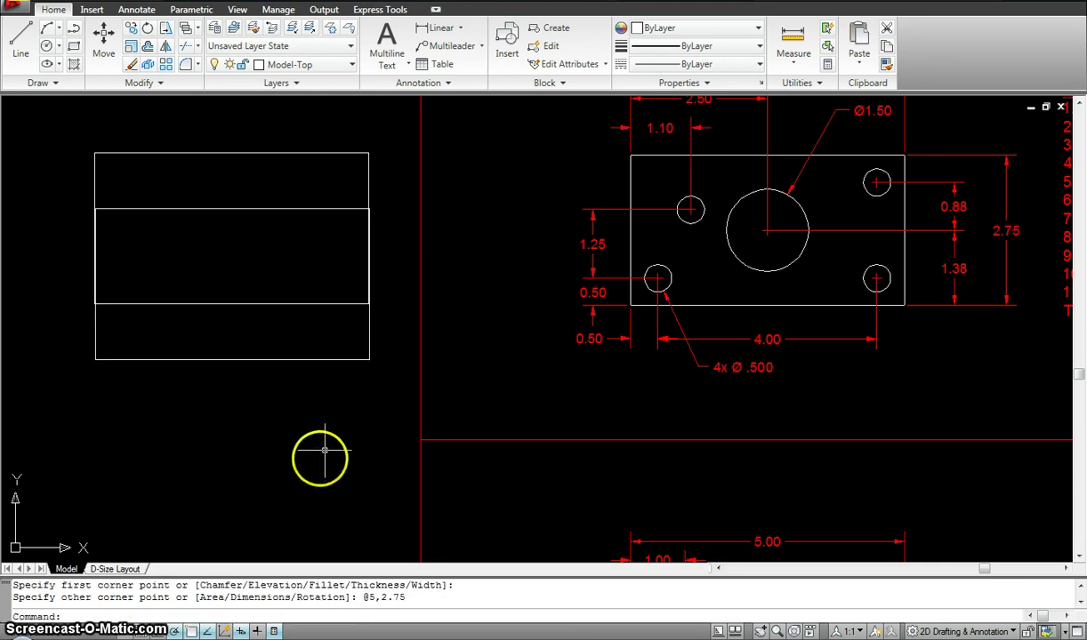
# Move the new rectangle straight down so it sits clear of the line-drawn outline
pyautogui.write('m')
pyautogui.press('Return')
pyautogui.click(274, 393)
pyautogui.click(215, 339)
pyautogui.press('Return')
pyautogui.click(225, 409)
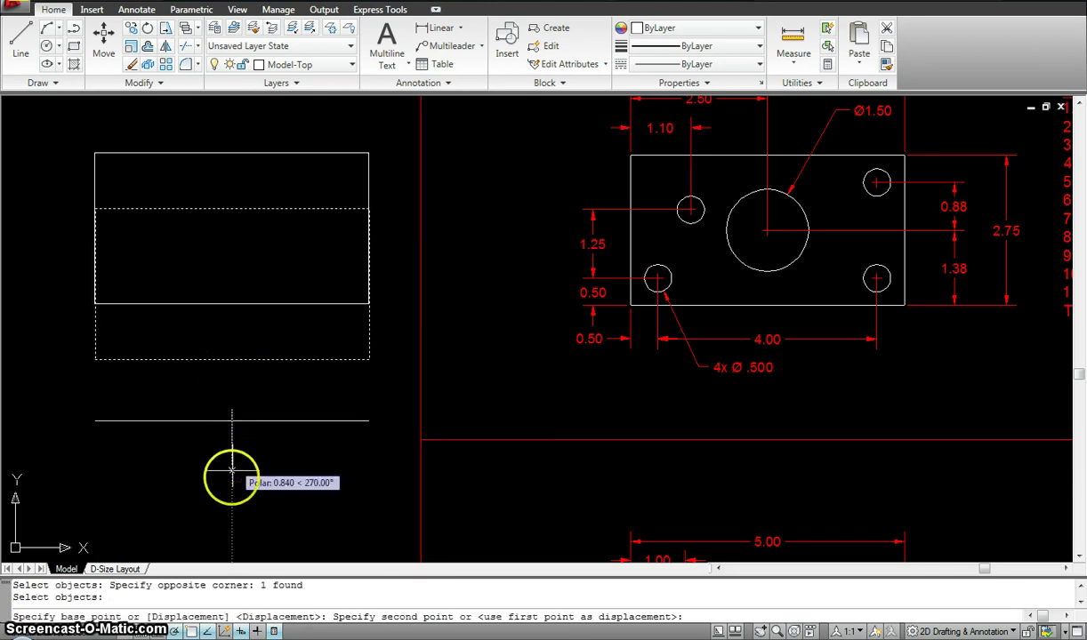
pyautogui.click(225, 528)
pyautogui.press('Escape')
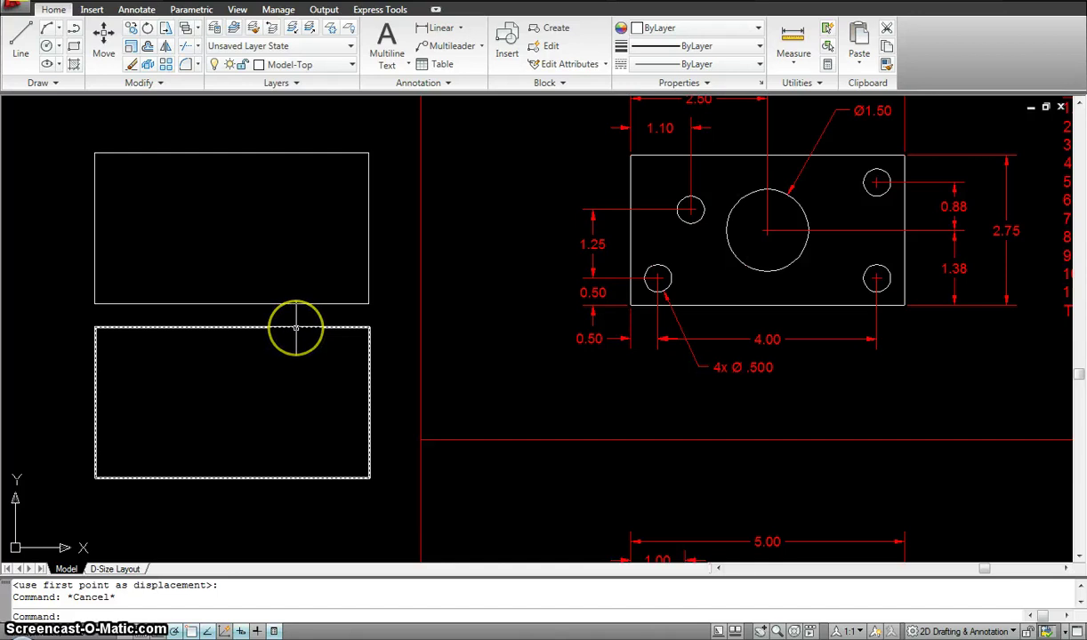
# Explode the lower rectangle into separate lines
pyautogui.moveTo(296, 327)
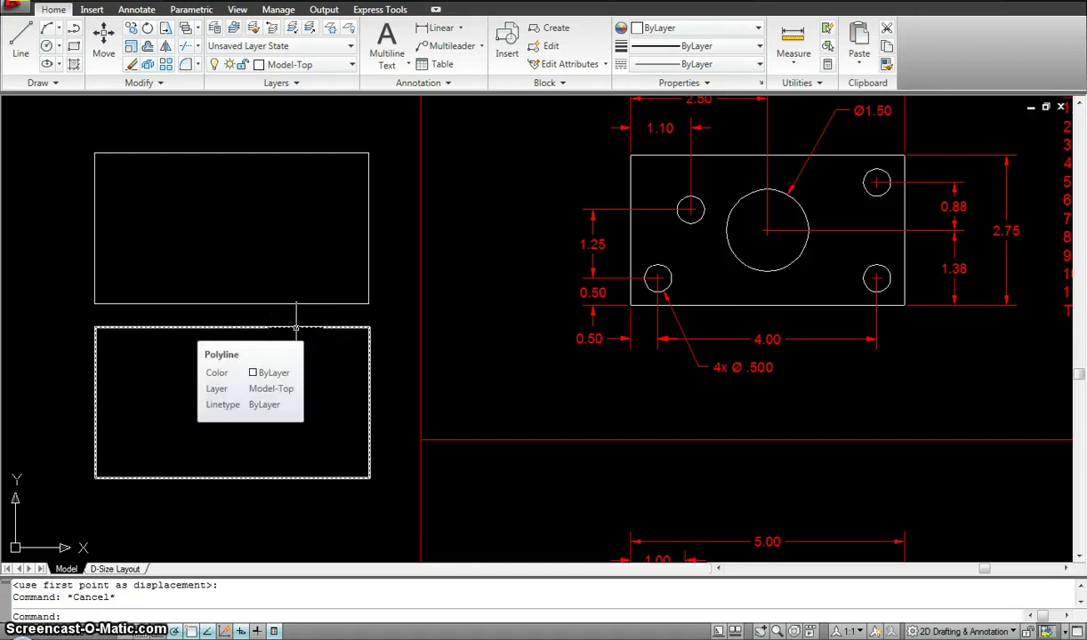
pyautogui.moveTo(546, 315); pyautogui.dragTo(497, 315, button='middle')
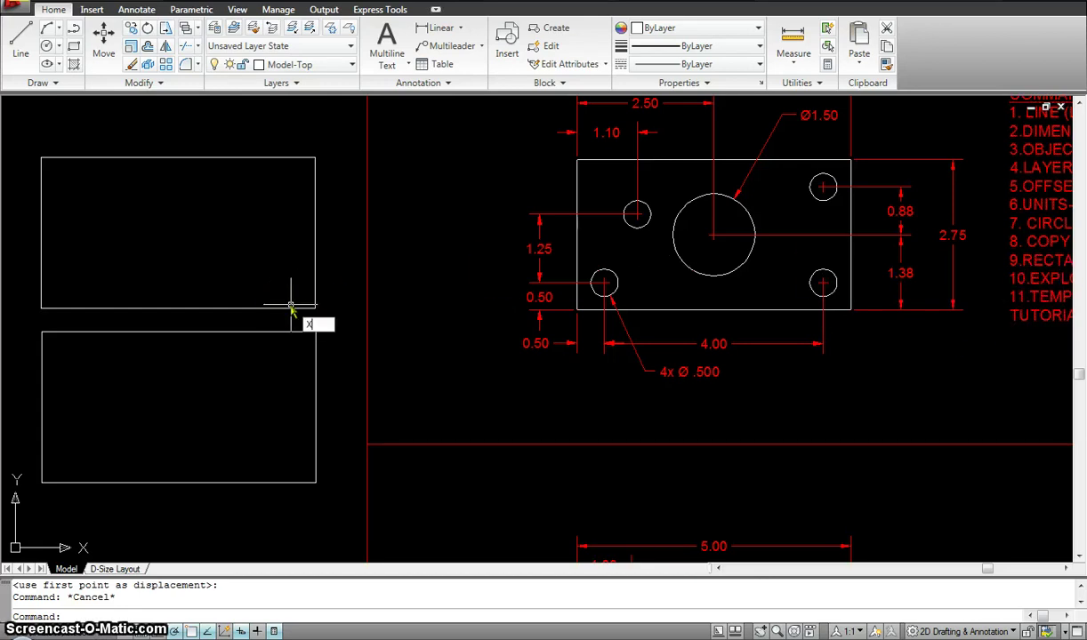
pyautogui.press('Return')
pyautogui.click(280, 331)
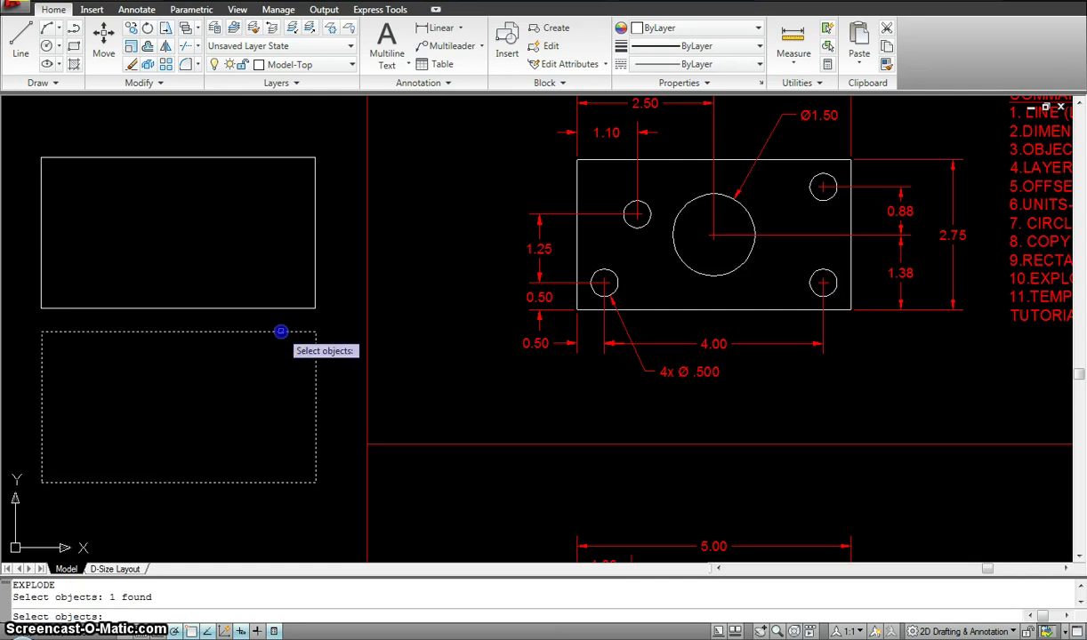
pyautogui.click(352, 322)
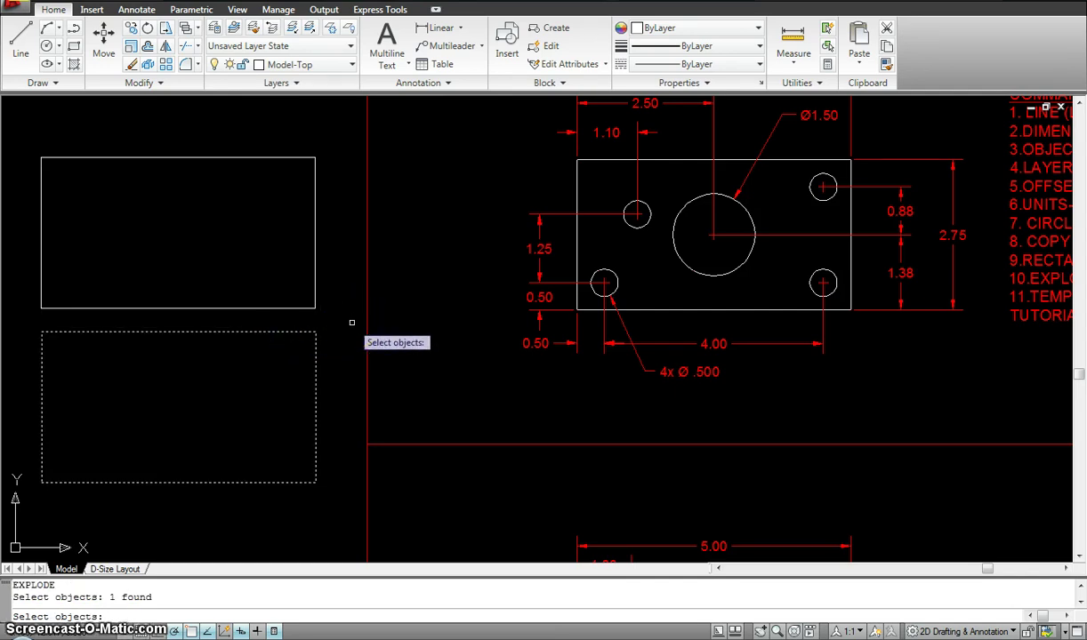
pyautogui.press('Return')
pyautogui.click(318, 349)
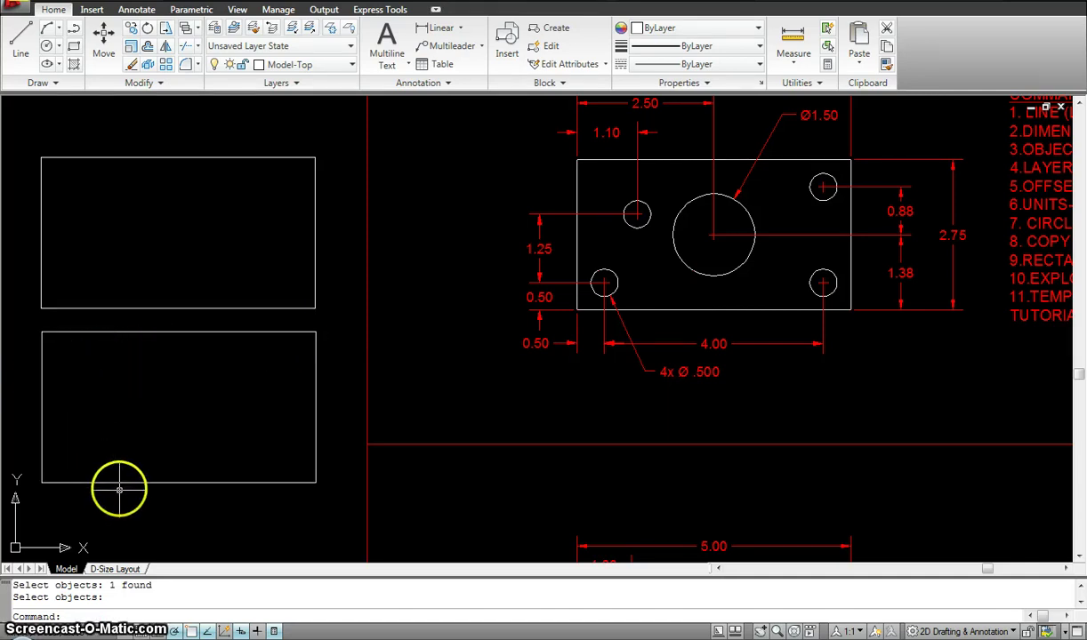
# Delete all four lines of the exploded lower rectangle with a crossing selection
pyautogui.click(327, 489)
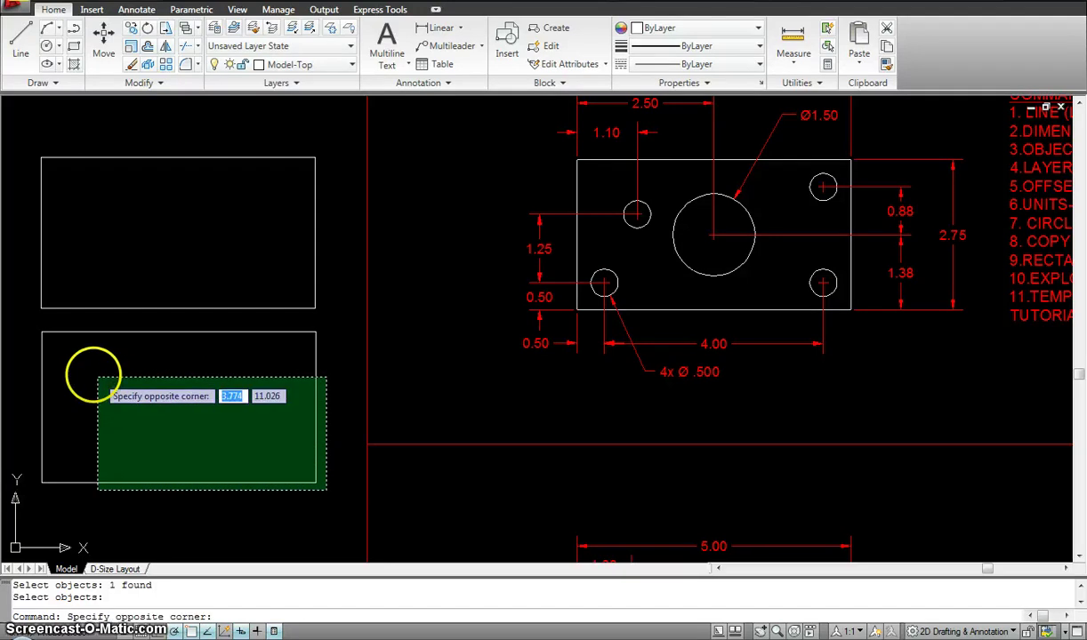
pyautogui.click(30, 325)
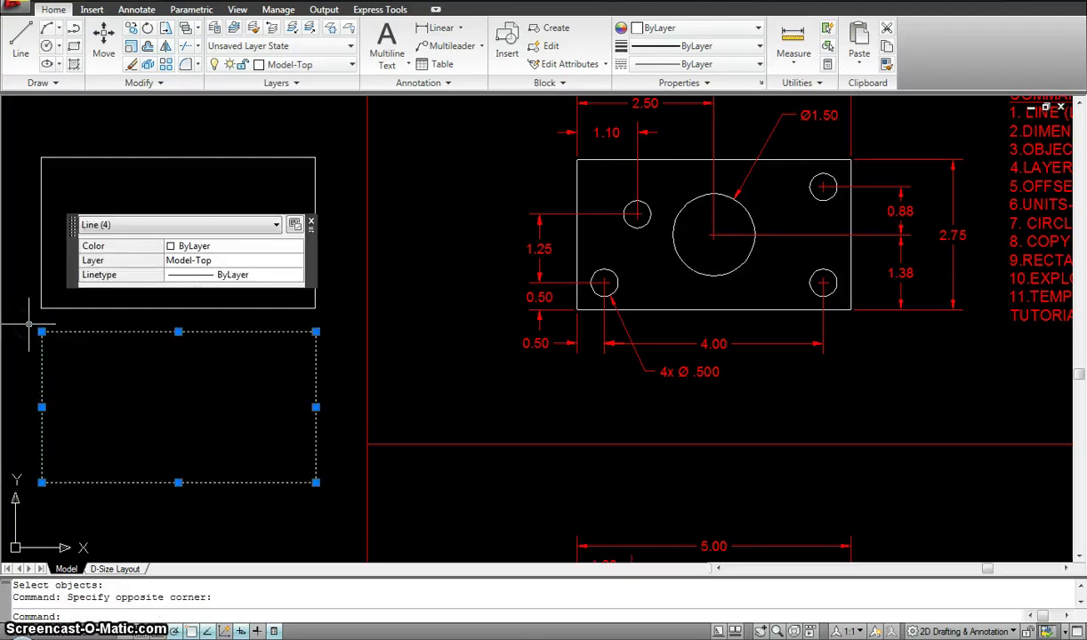
pyautogui.press('Delete')
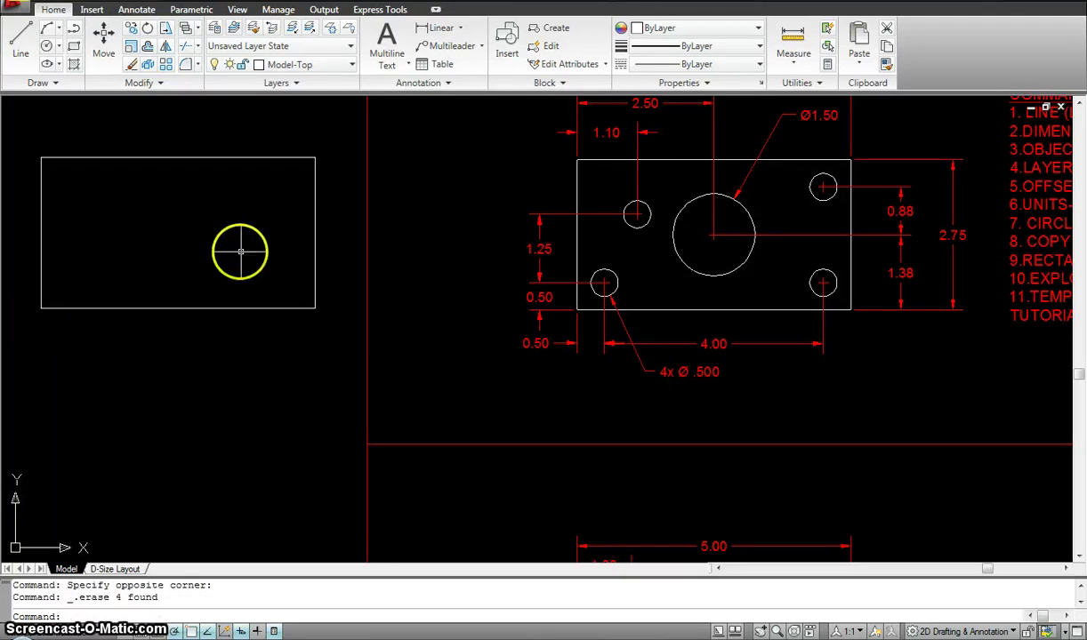
# Offset the plate outline's bottom edge upward and its left edge inward, each by 0.5
pyautogui.moveTo(291, 243)
pyautogui.mouseDown(button='middle')
pyautogui.moveTo(293, 281)
pyautogui.moveTo(347, 296)
pyautogui.mouseUp(button='middle')
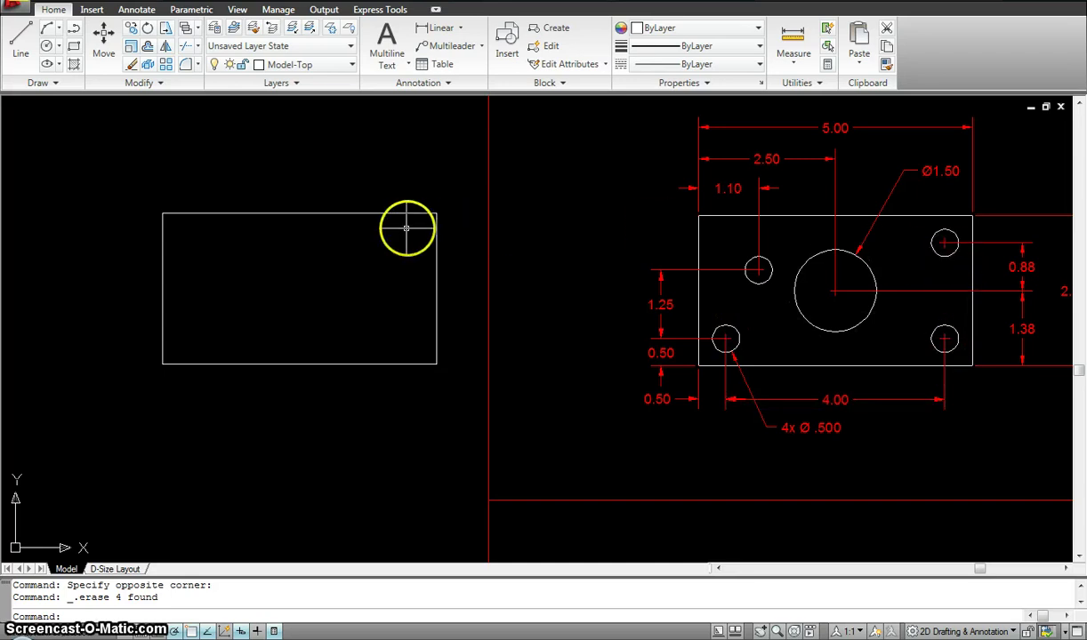
pyautogui.moveTo(386, 213)
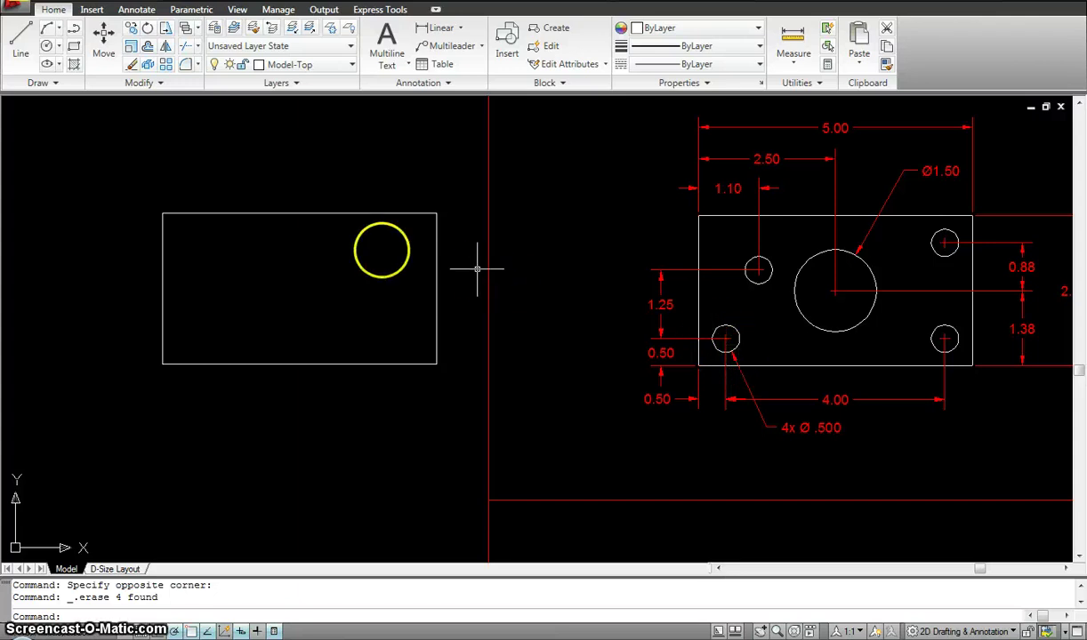
pyautogui.moveTo(445, 284); pyautogui.dragTo(380, 300, button='middle')
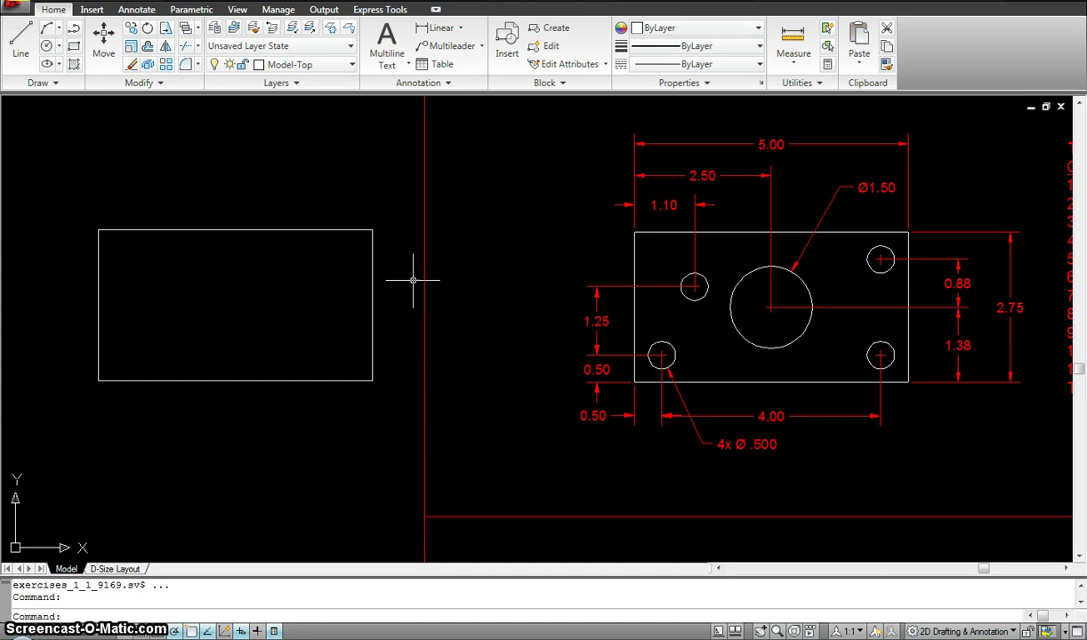
pyautogui.click(183, 265)
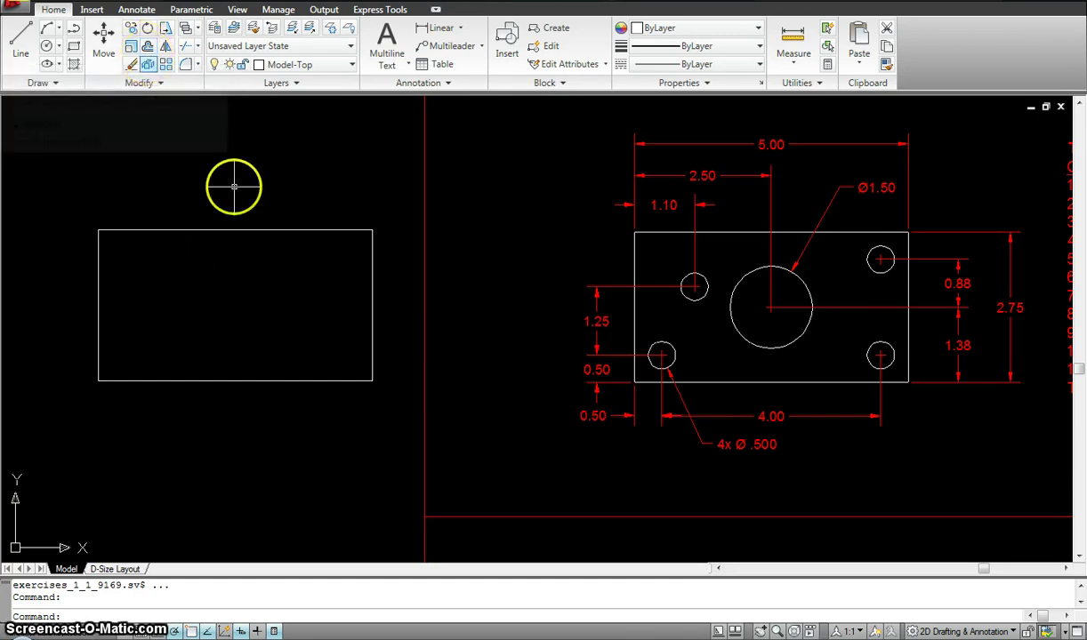
pyautogui.press('Return')
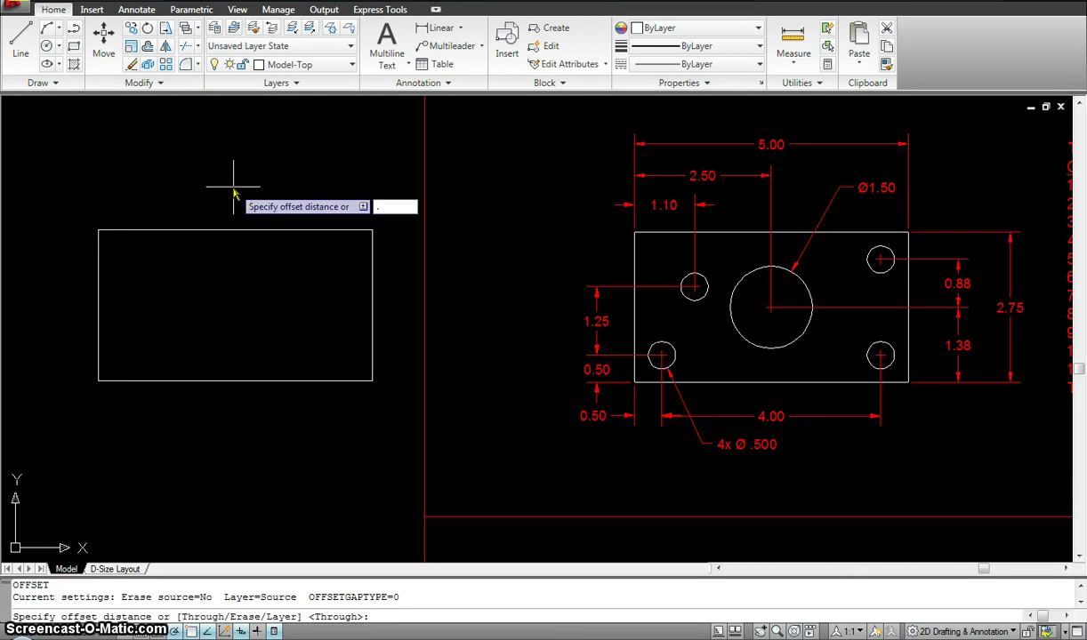
pyautogui.press('Return')
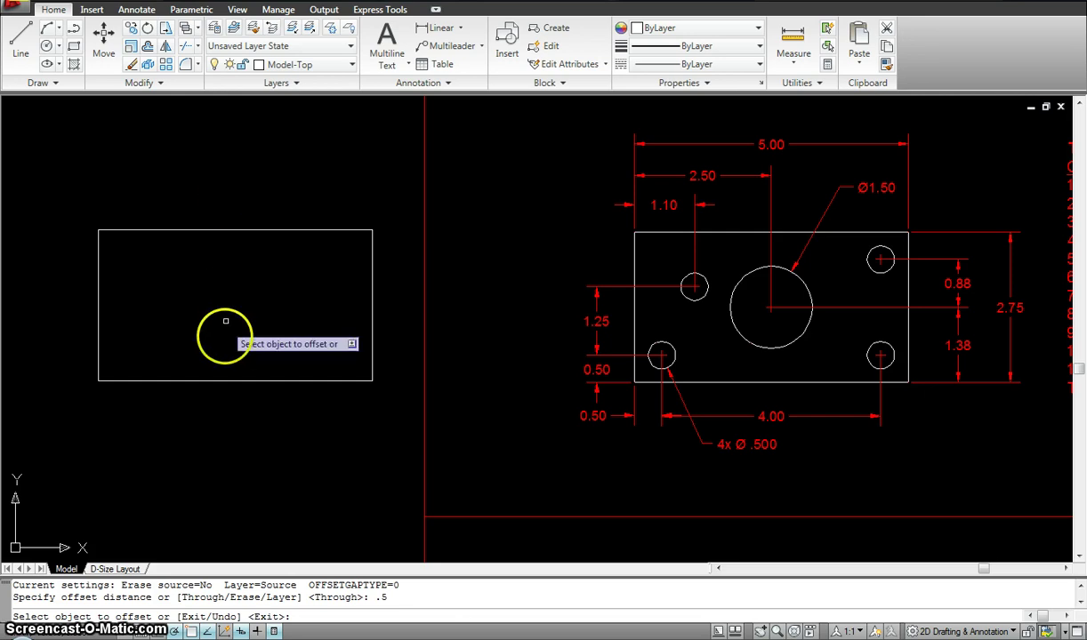
pyautogui.click(212, 380)
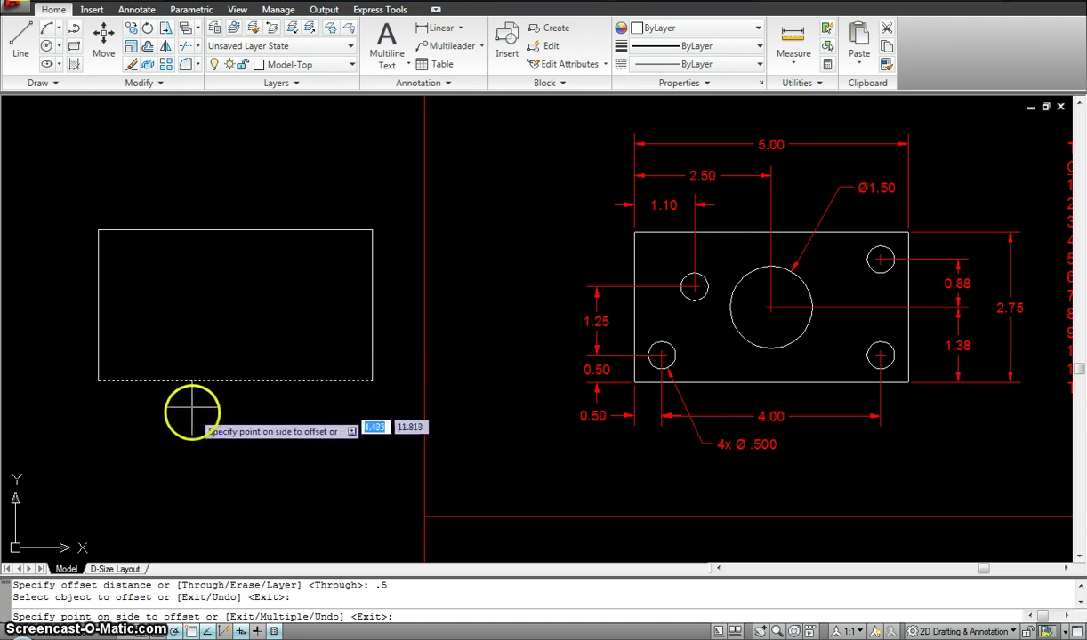
pyautogui.click(196, 354)
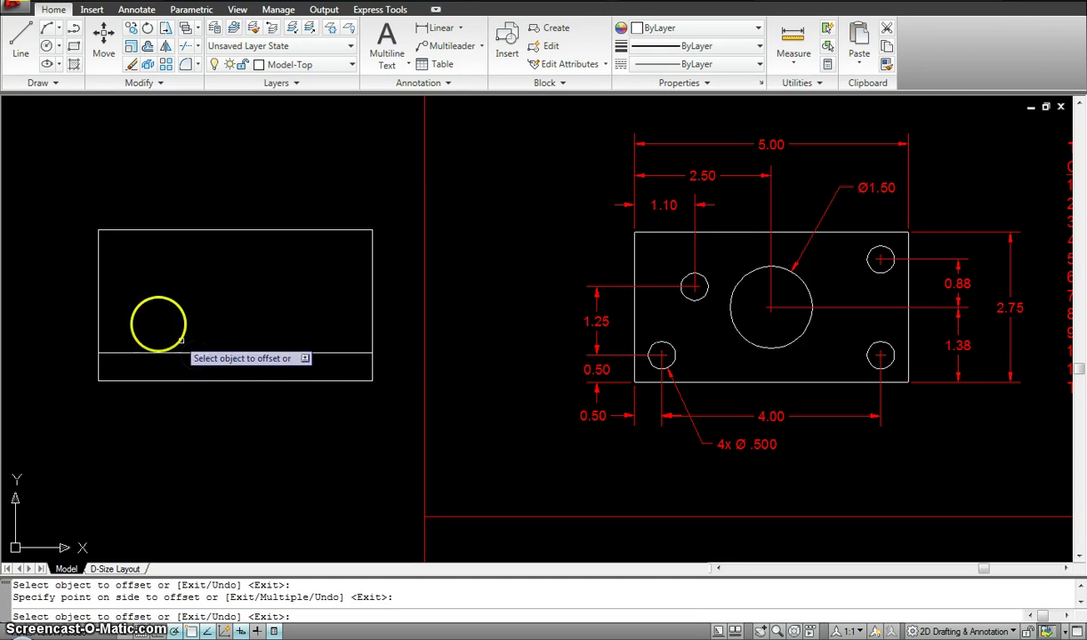
pyautogui.click(98, 310)
pyautogui.click(169, 314)
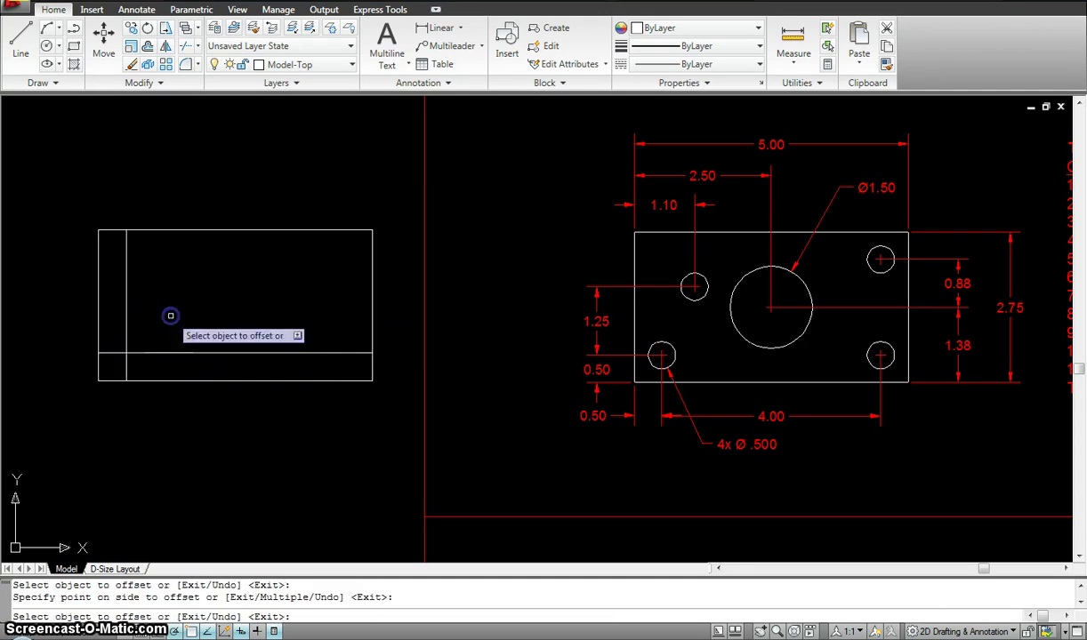
# Offset the outline's top edge downward and its right edge inward by 0.5, and end the Offset command
pyautogui.click(296, 231)
pyautogui.click(296, 257)
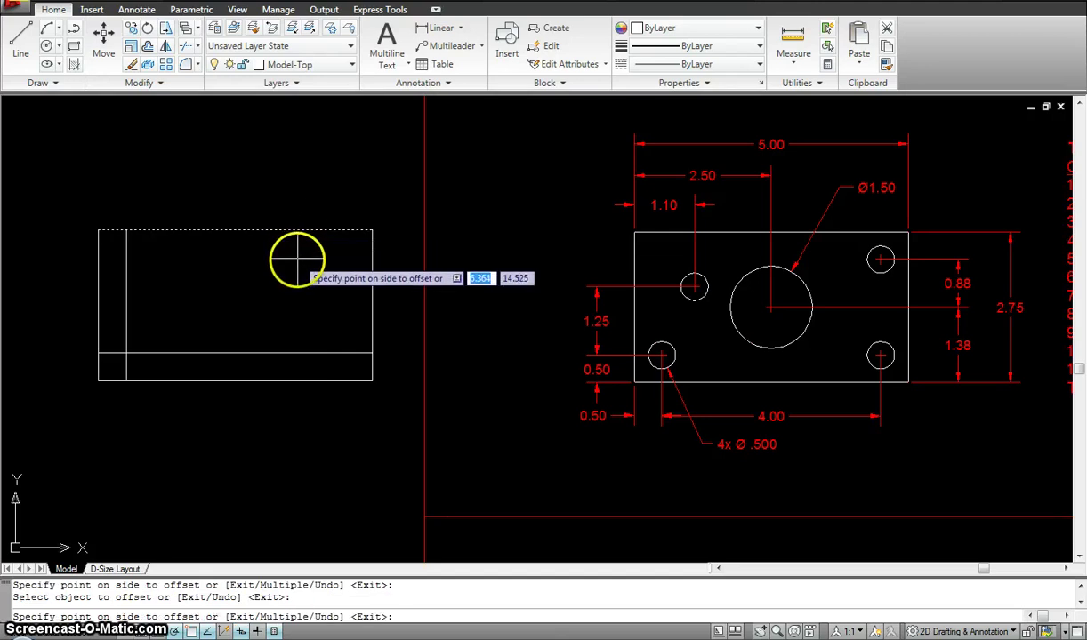
pyautogui.click(372, 299)
pyautogui.click(330, 298)
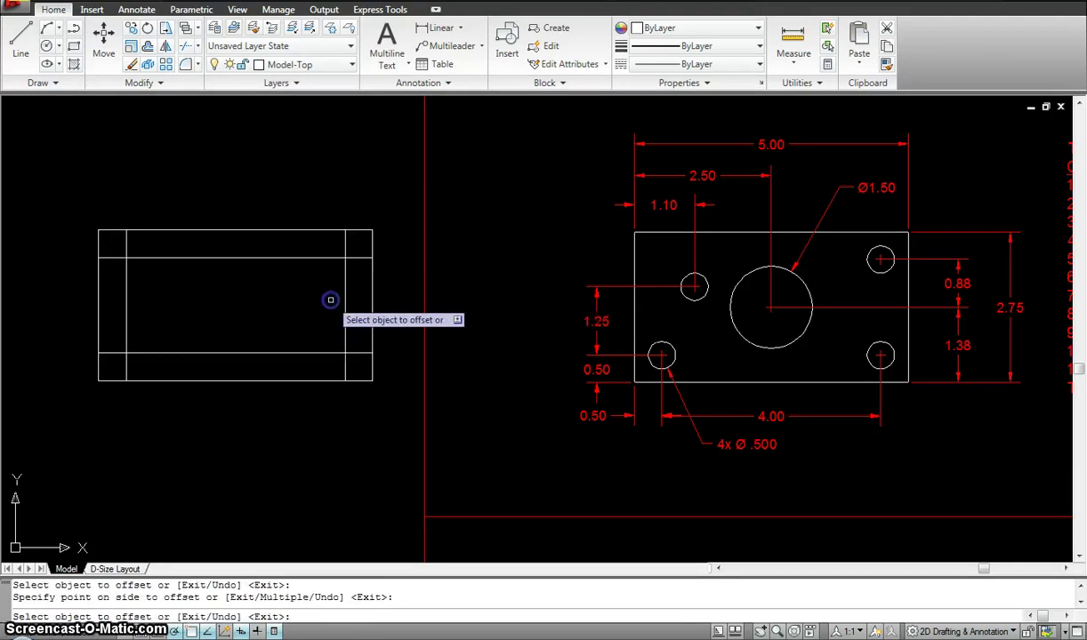
pyautogui.press('Escape')
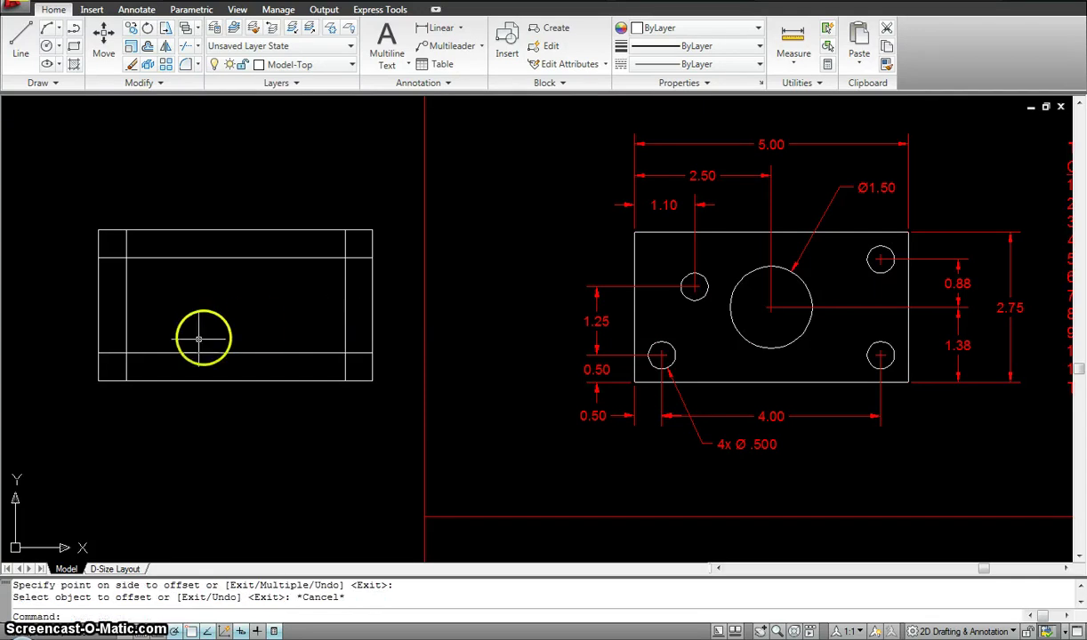
pyautogui.click(126, 352)
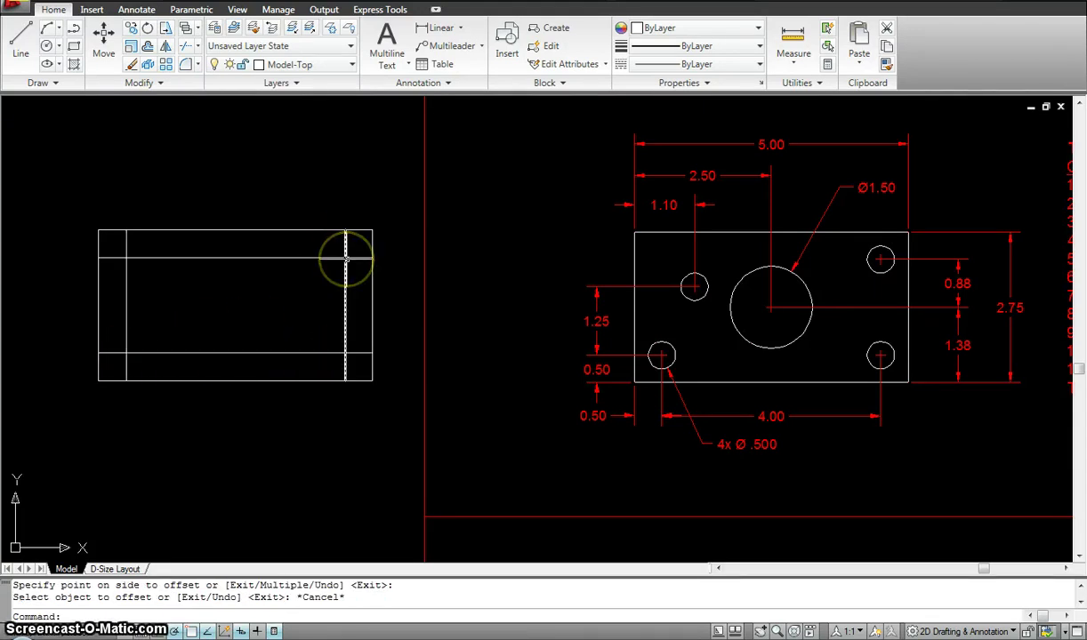
pyautogui.click(346, 258)
pyautogui.click(897, 259)
pyautogui.click(898, 279)
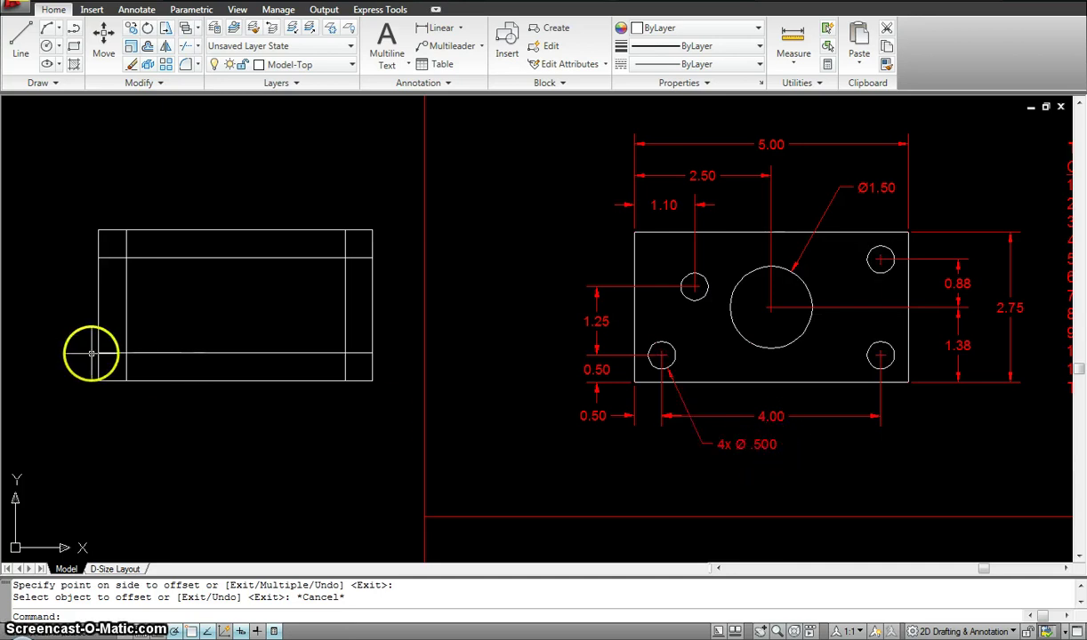
# Draw a 0.5 diameter circle centred on the lower-left intersection of the offset lines
pyautogui.write('c')
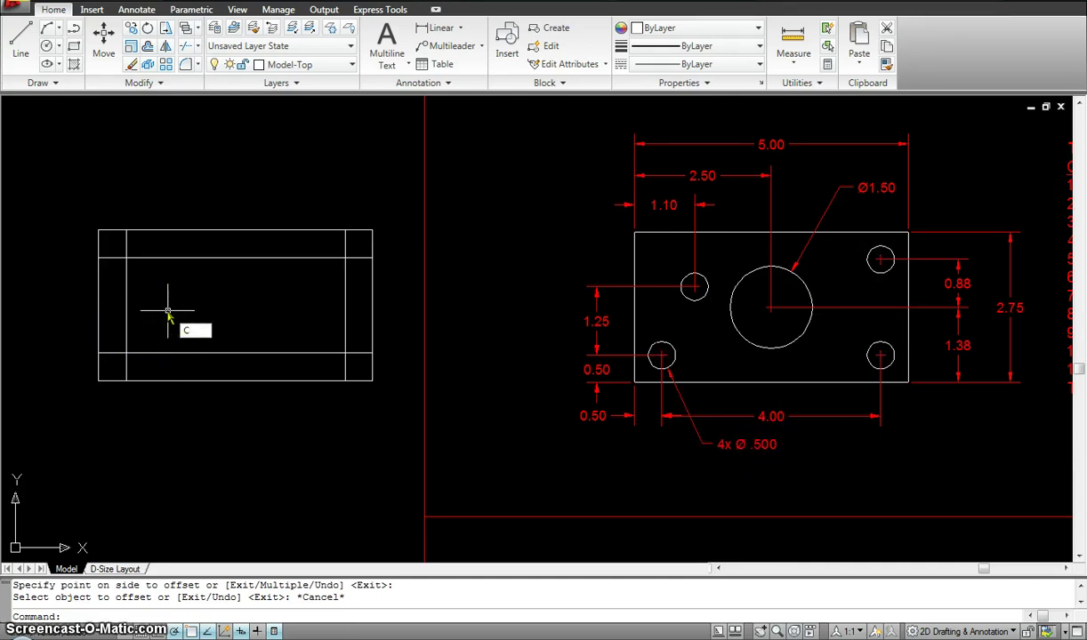
pyautogui.press('Return')
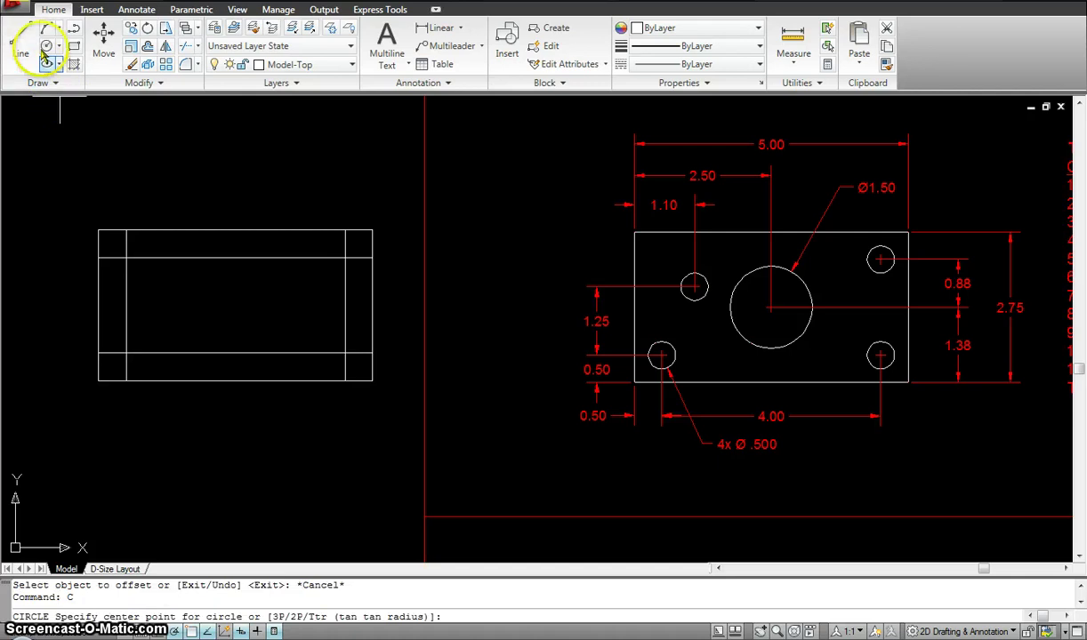
pyautogui.click(127, 353)
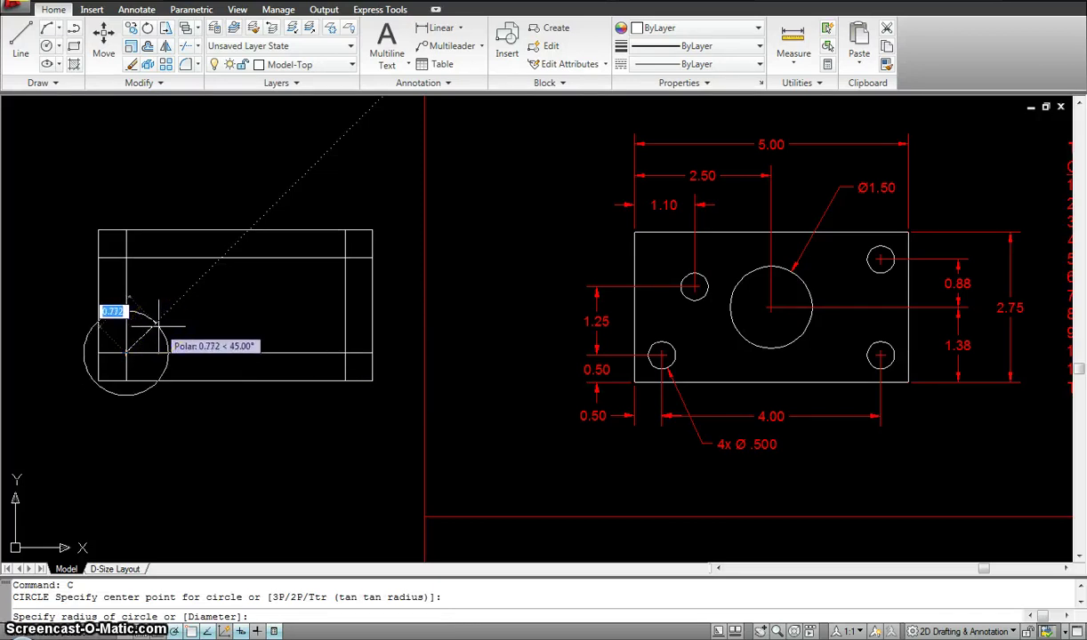
pyautogui.write('D')
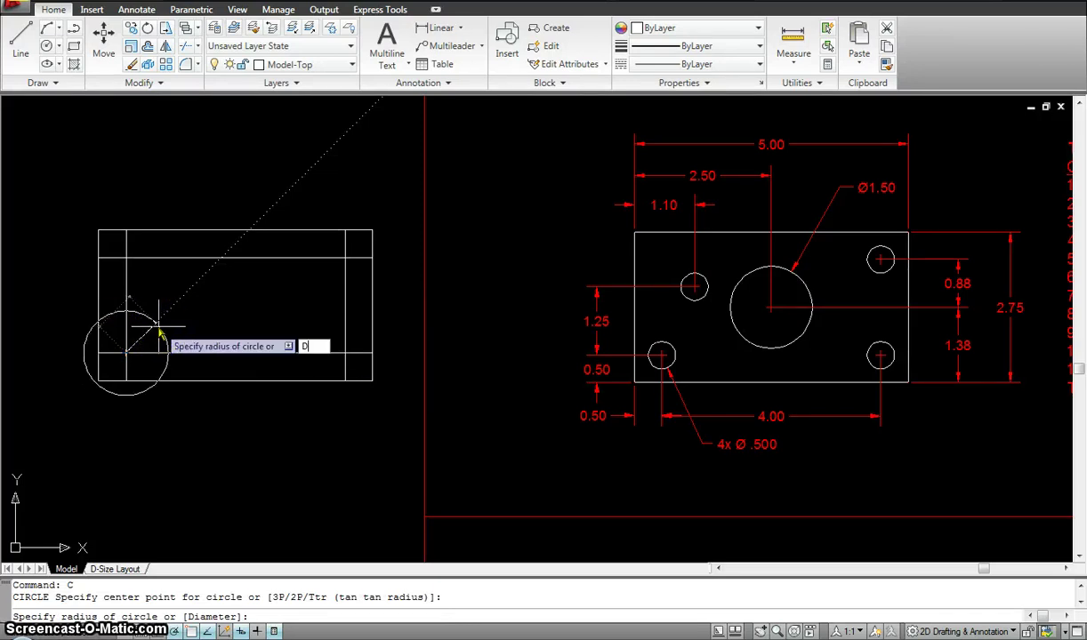
pyautogui.press('Return')
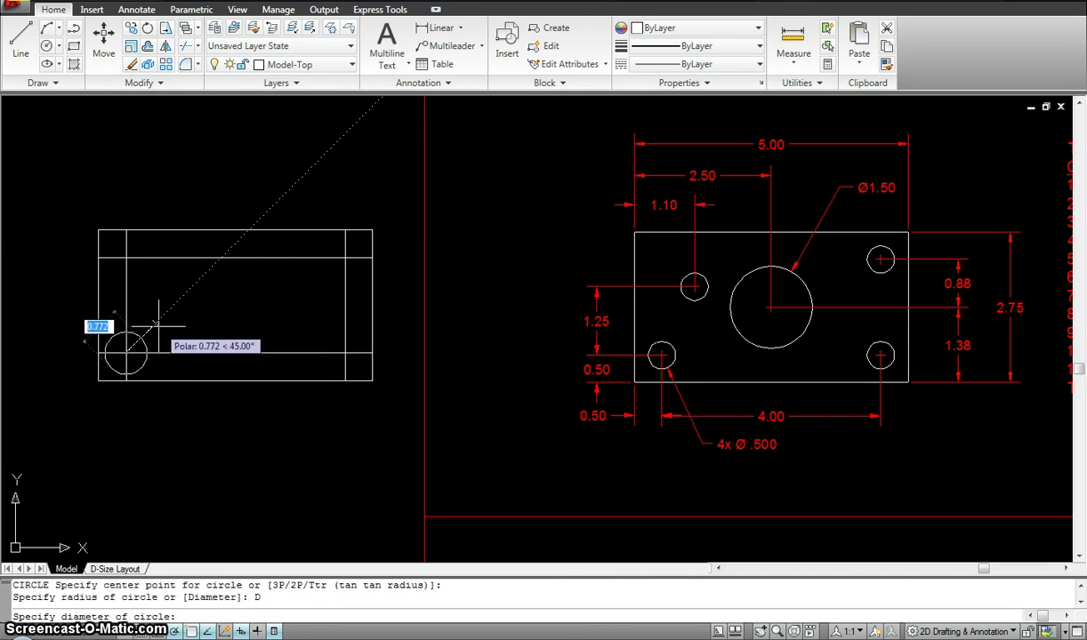
pyautogui.press('BackSpace')
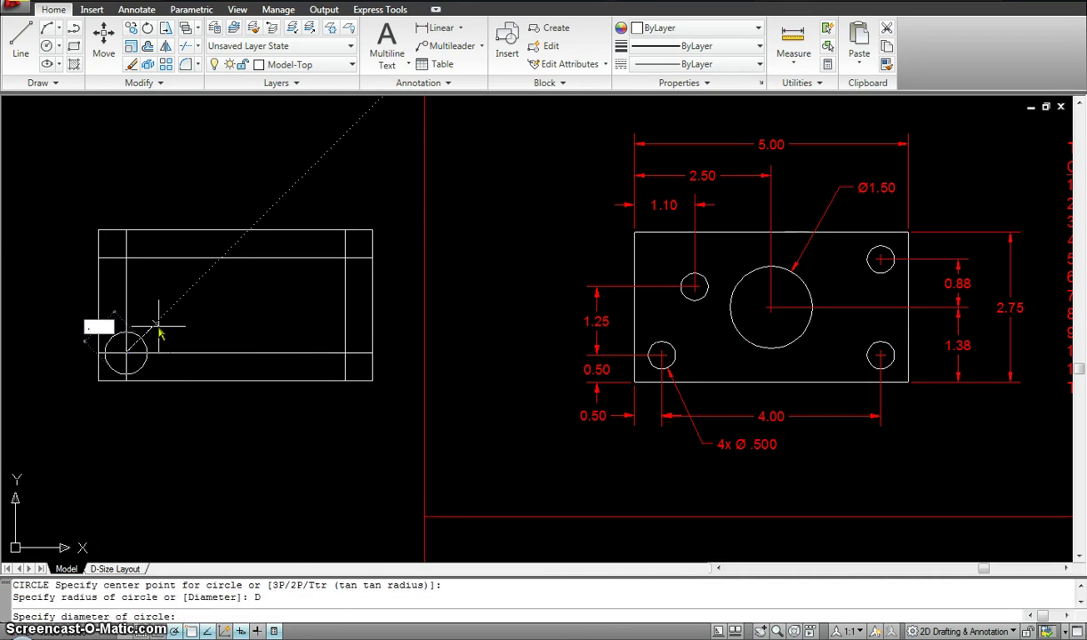
pyautogui.press('Return')
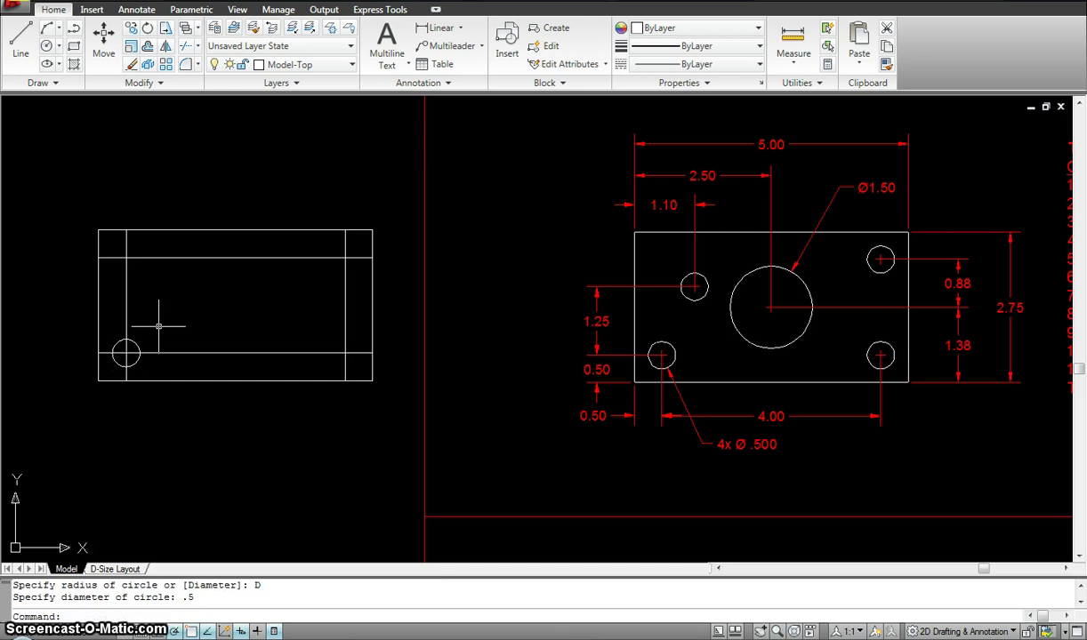
pyautogui.click(137, 345)
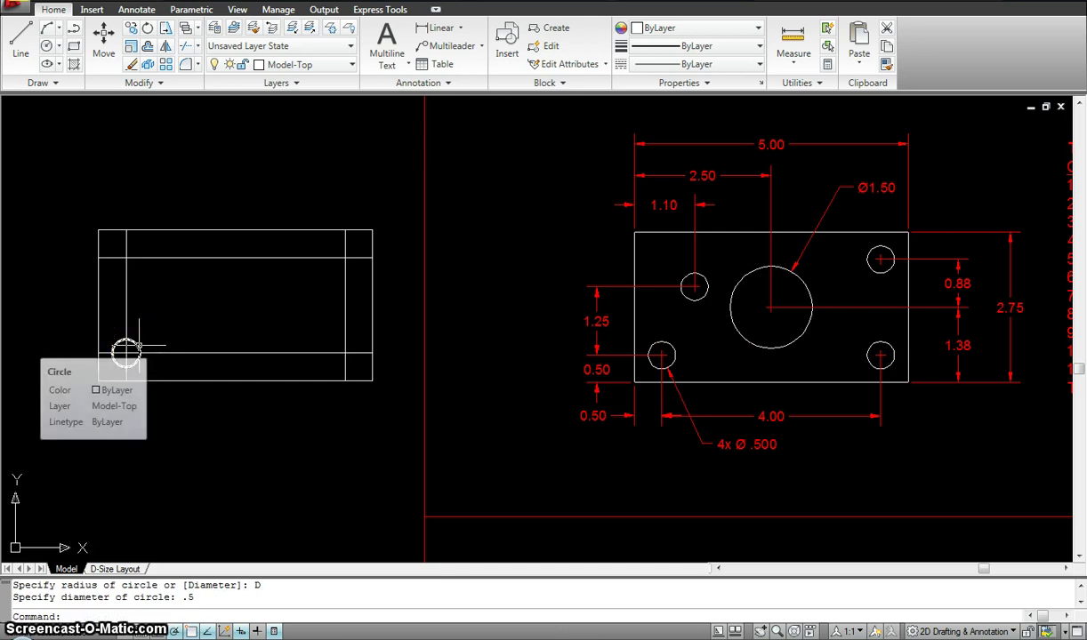
pyautogui.click(241, 268)
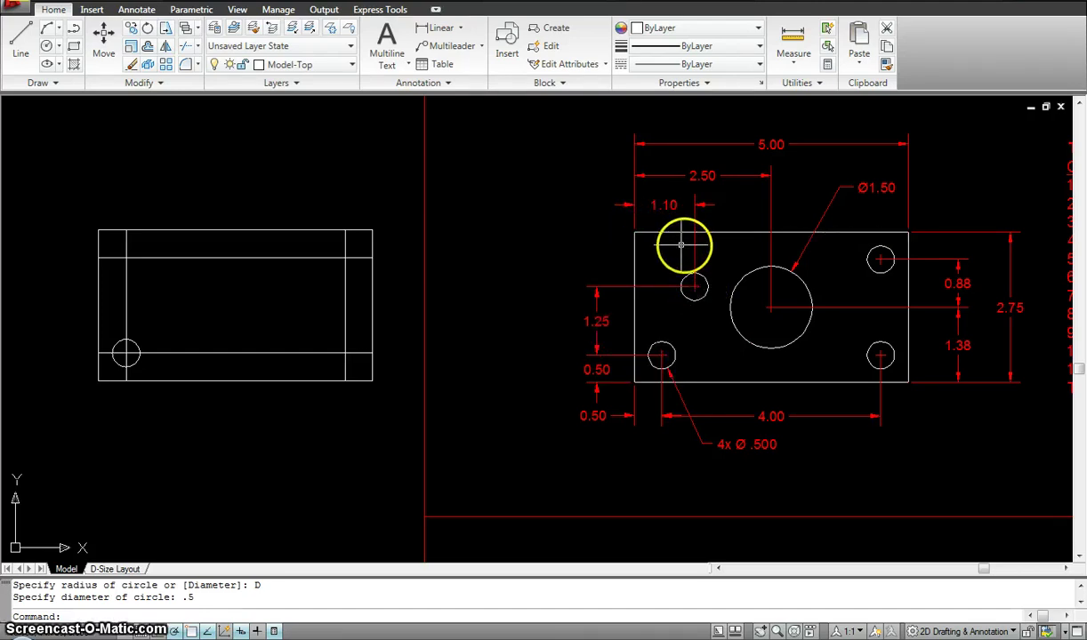
pyautogui.press('Escape')
pyautogui.press('Escape')
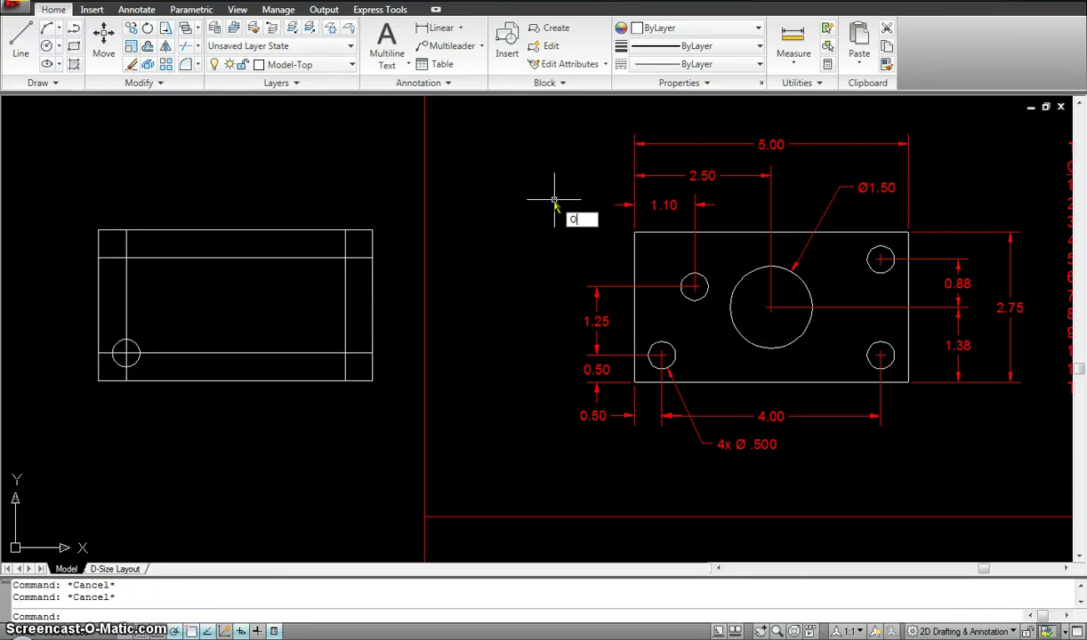
# Offset the outline's left edge 1.1 inward to locate the upper-left hole
pyautogui.press('Return')
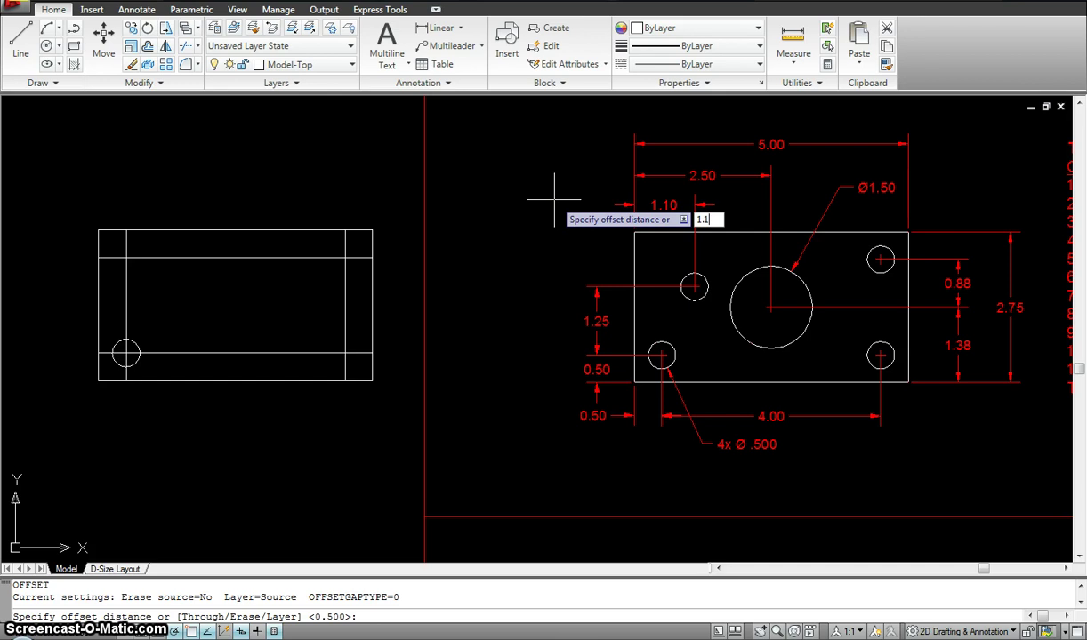
pyautogui.press('Return')
pyautogui.click(97, 301)
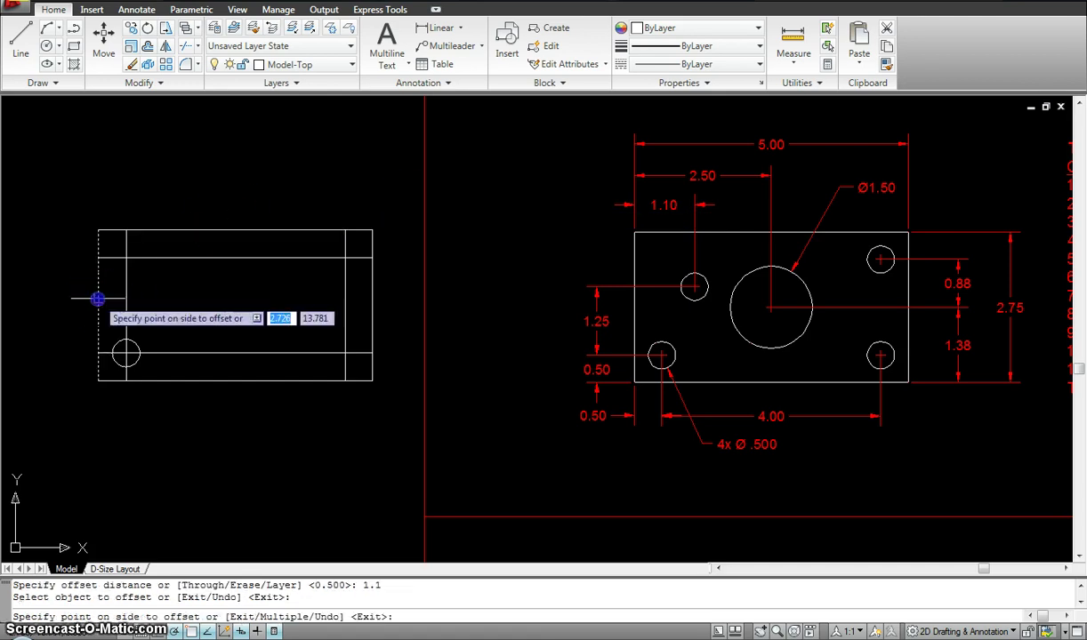
pyautogui.click(225, 299)
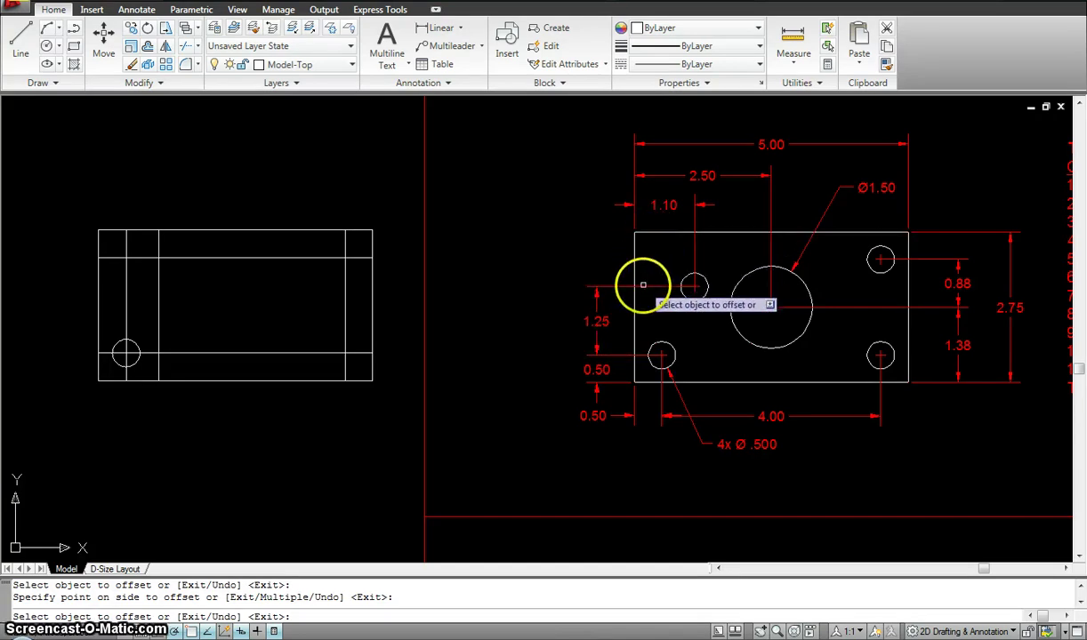
# Offset the outline's top edge downward by 1 to locate the upper-left hole's centre, and end the Offset command
pyautogui.press('Escape')
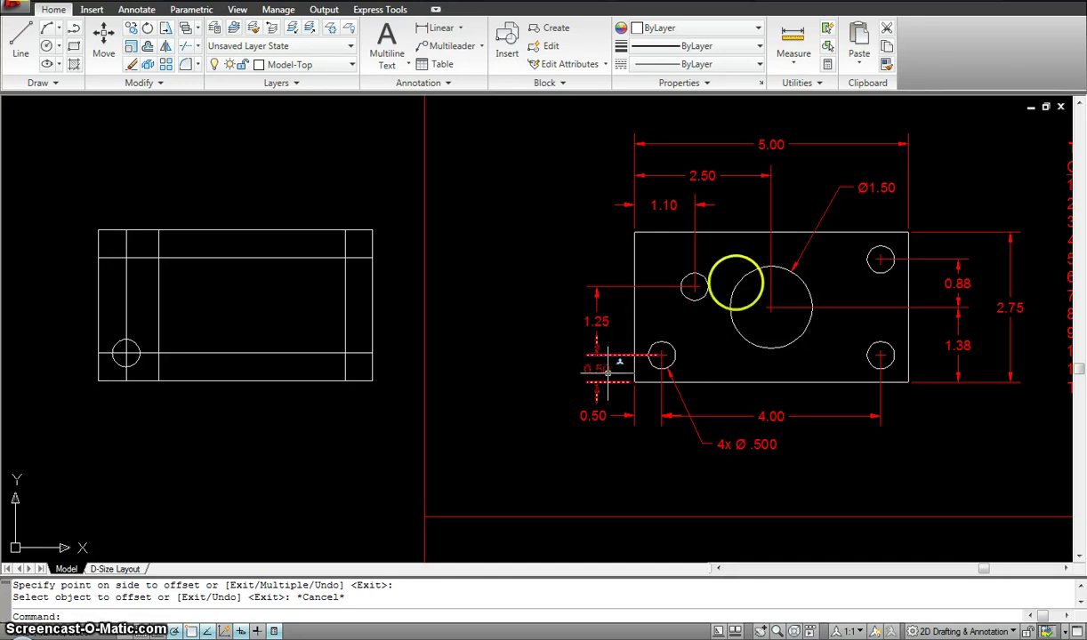
pyautogui.moveTo(725, 229)
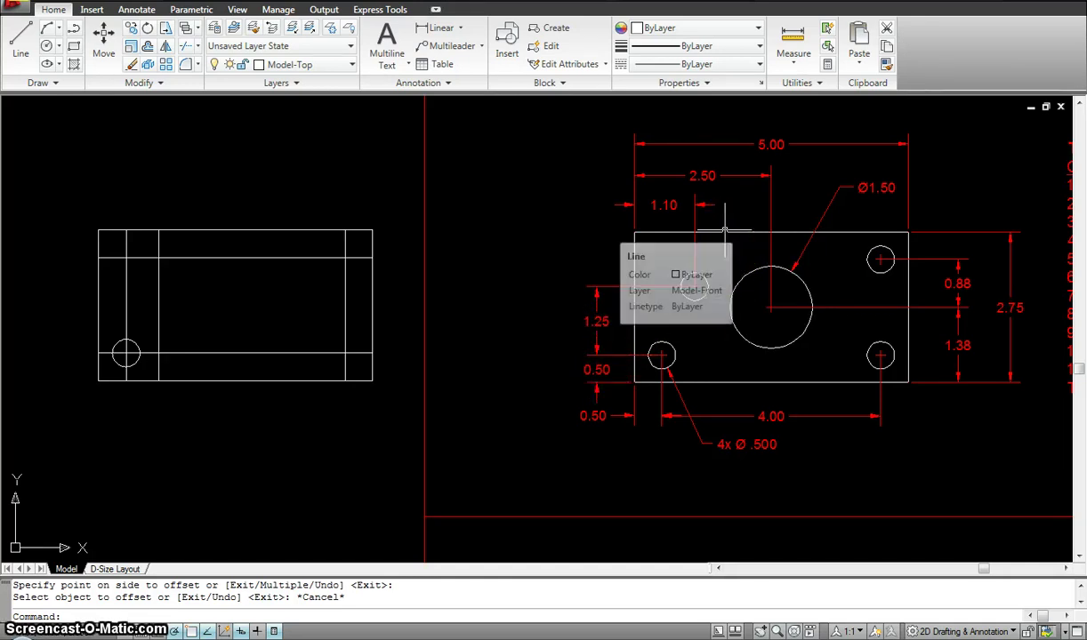
pyautogui.click(283, 226)
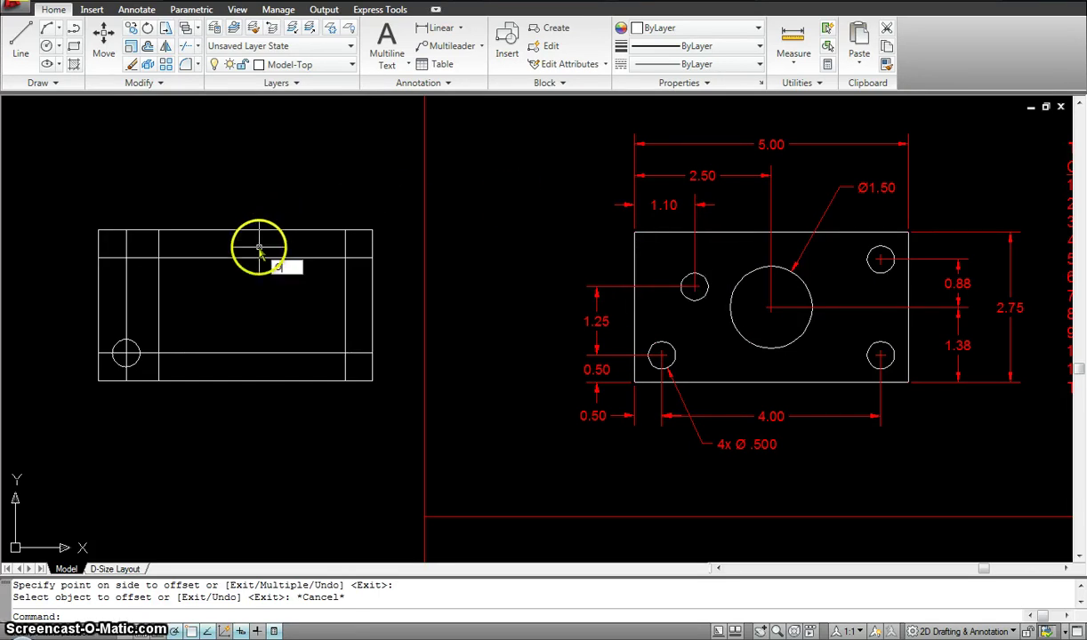
pyautogui.press('Return')
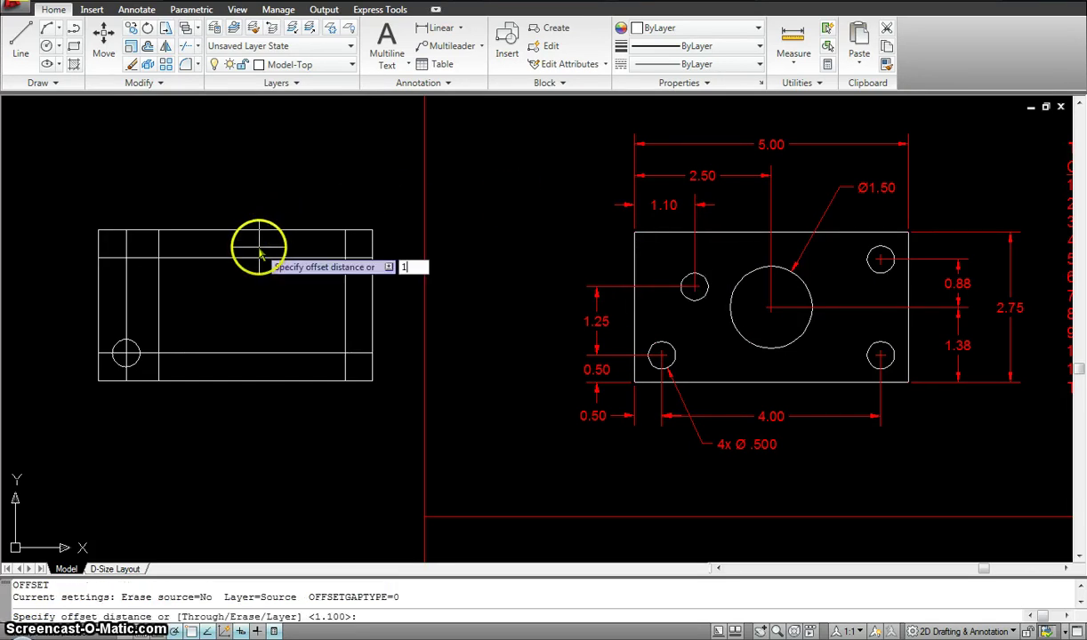
pyautogui.press('Return')
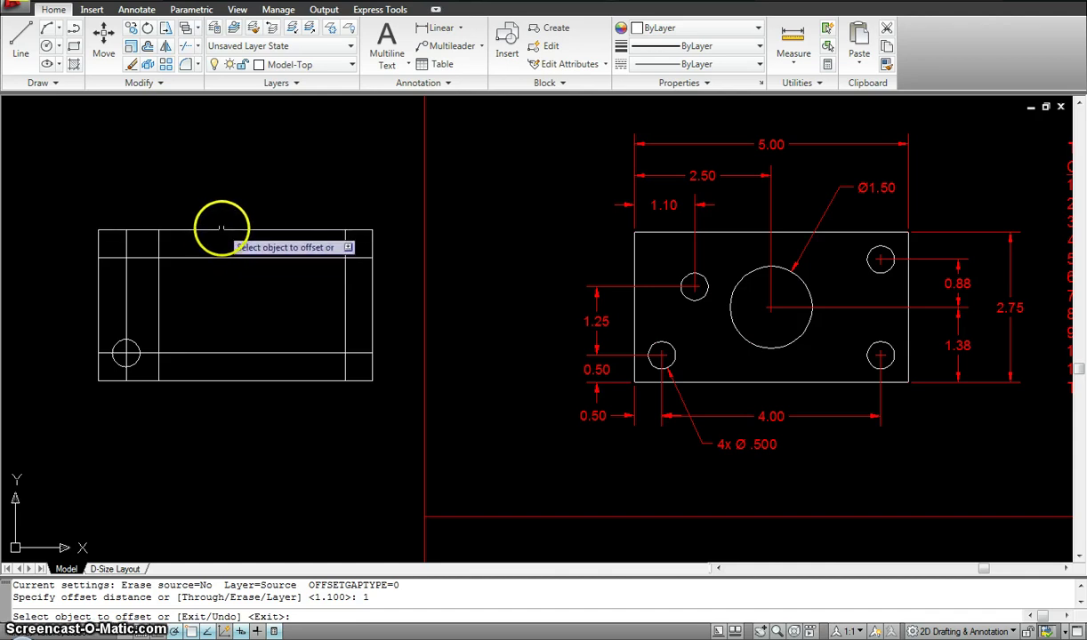
pyautogui.click(221, 230)
pyautogui.click(218, 283)
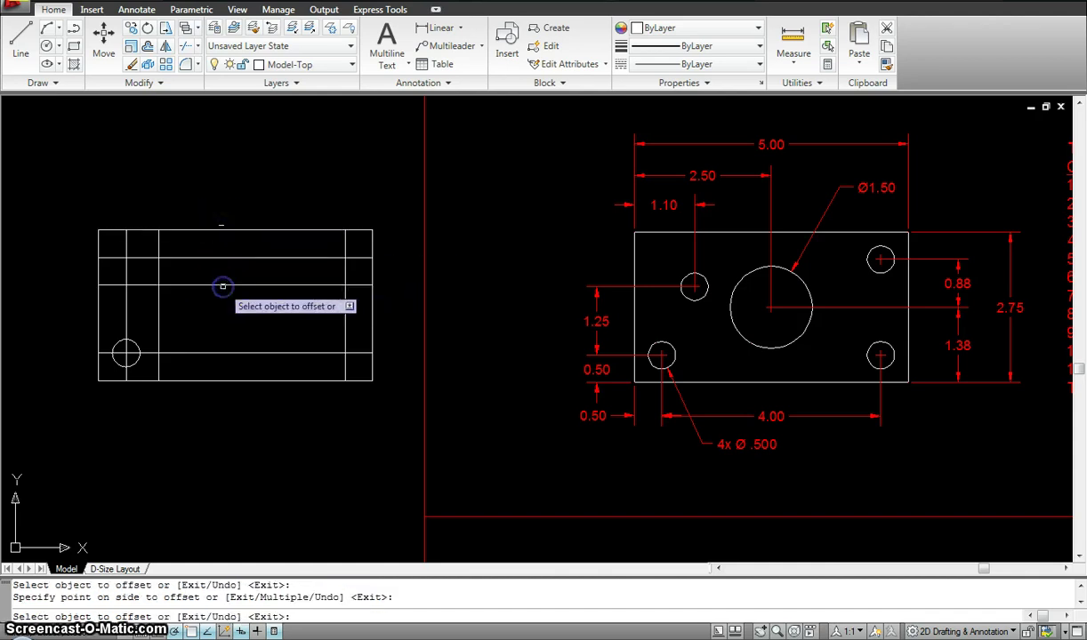
pyautogui.press('Escape')
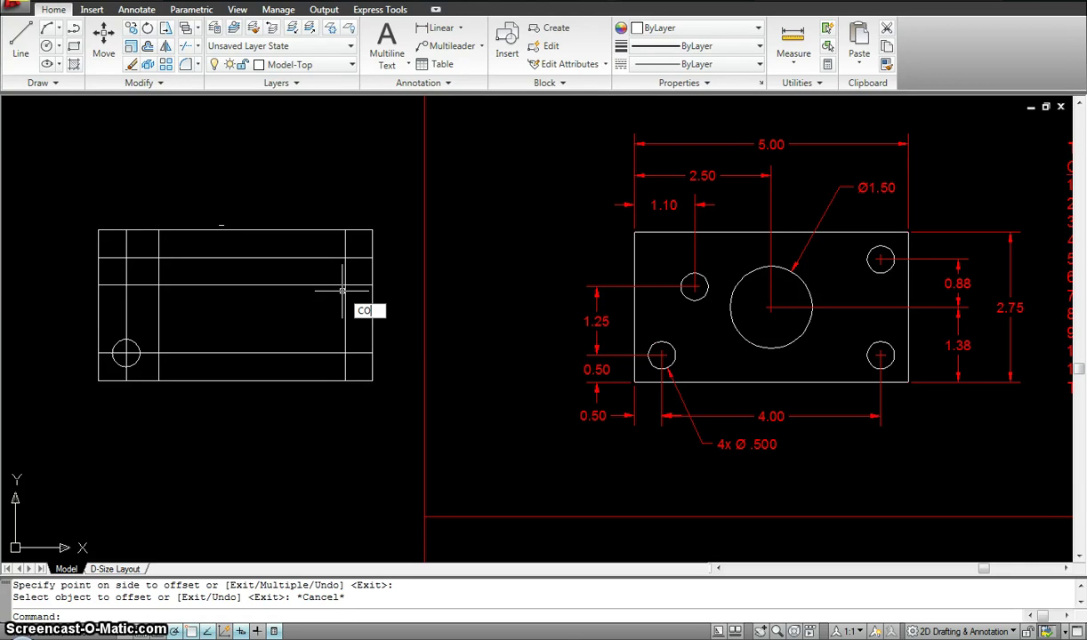
# Copy the lower-left circle by its centre to the lower-right, upper-right and upper-left hole intersections of the offset lines
pyautogui.press('Return')
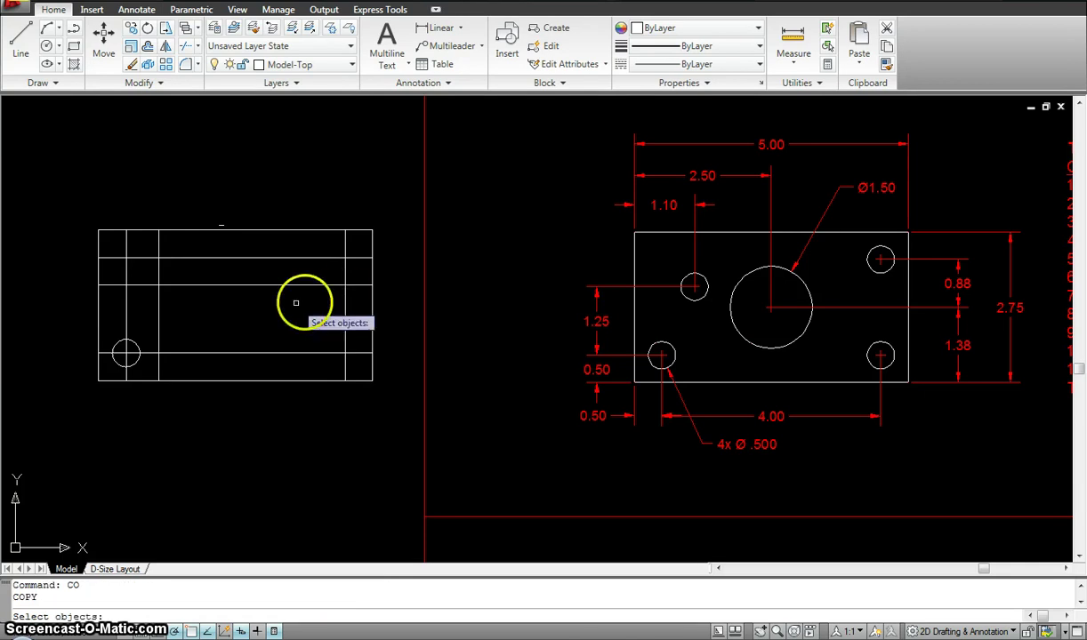
pyautogui.click(136, 345)
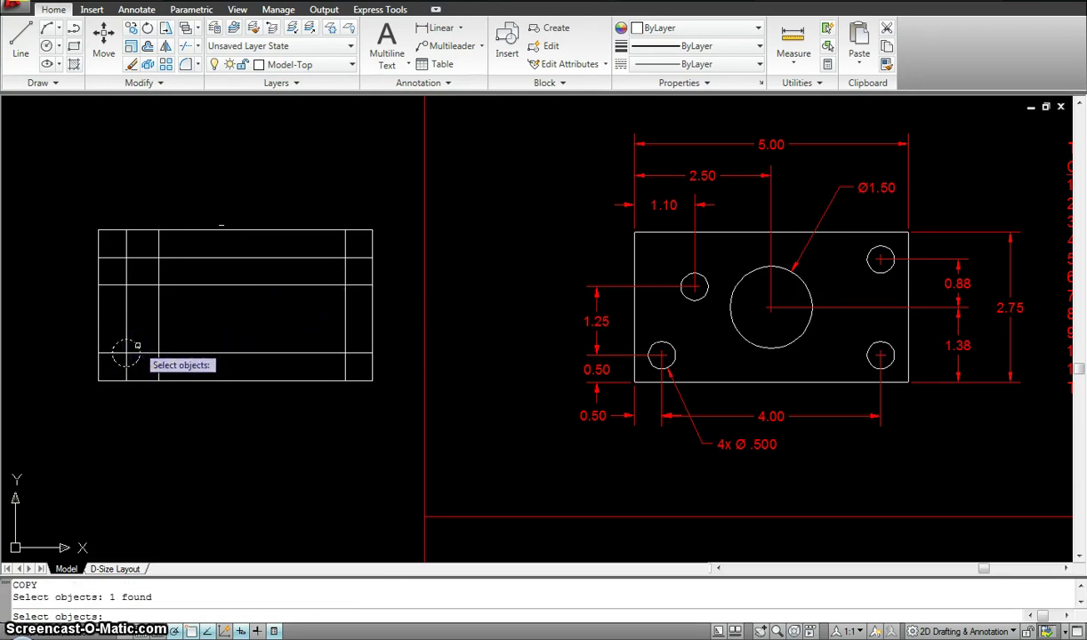
pyautogui.press('Return')
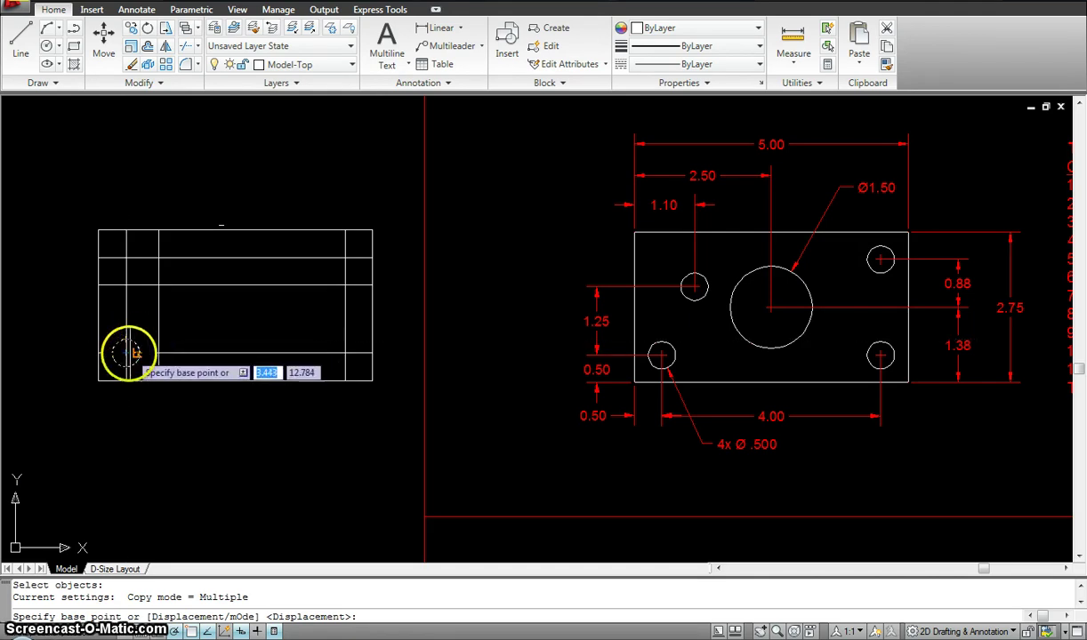
pyautogui.click(125, 353)
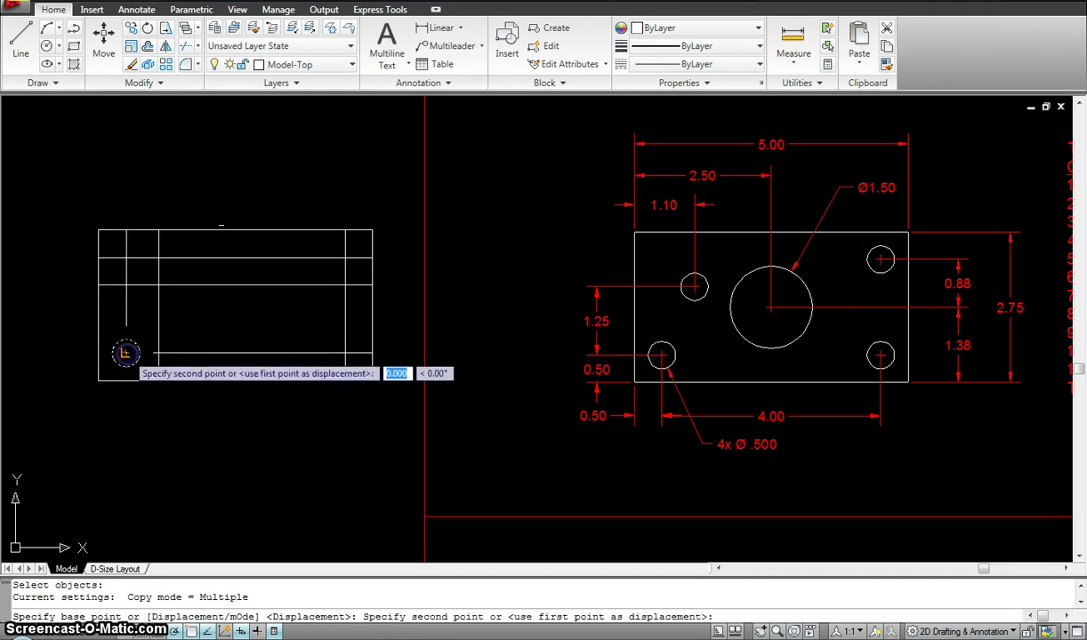
pyautogui.click(345, 353)
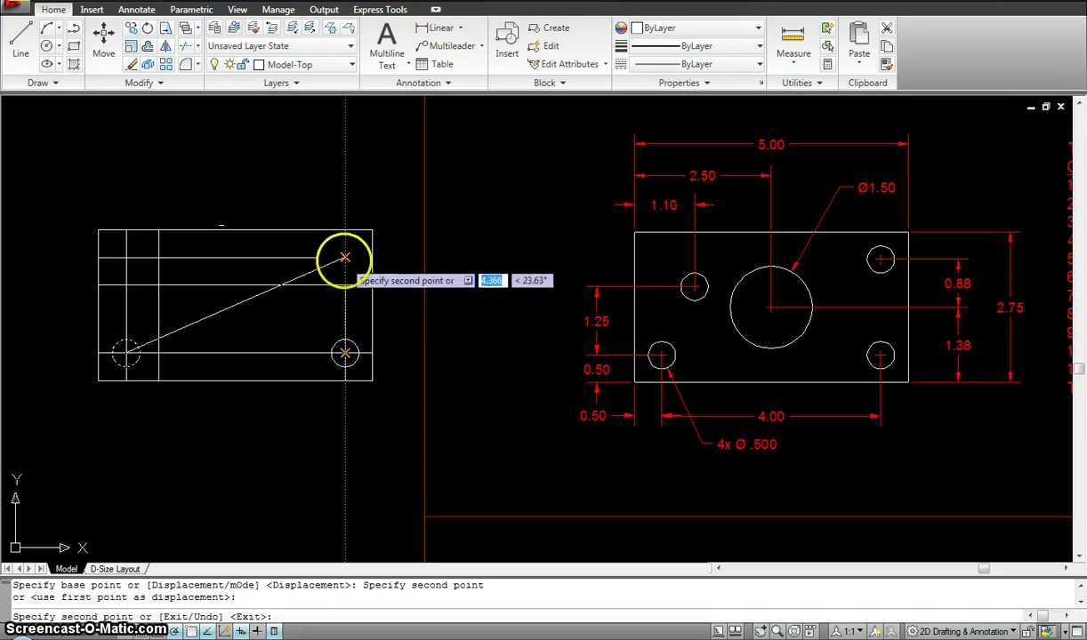
pyautogui.click(345, 258)
pyautogui.click(158, 285)
pyautogui.press('Escape')
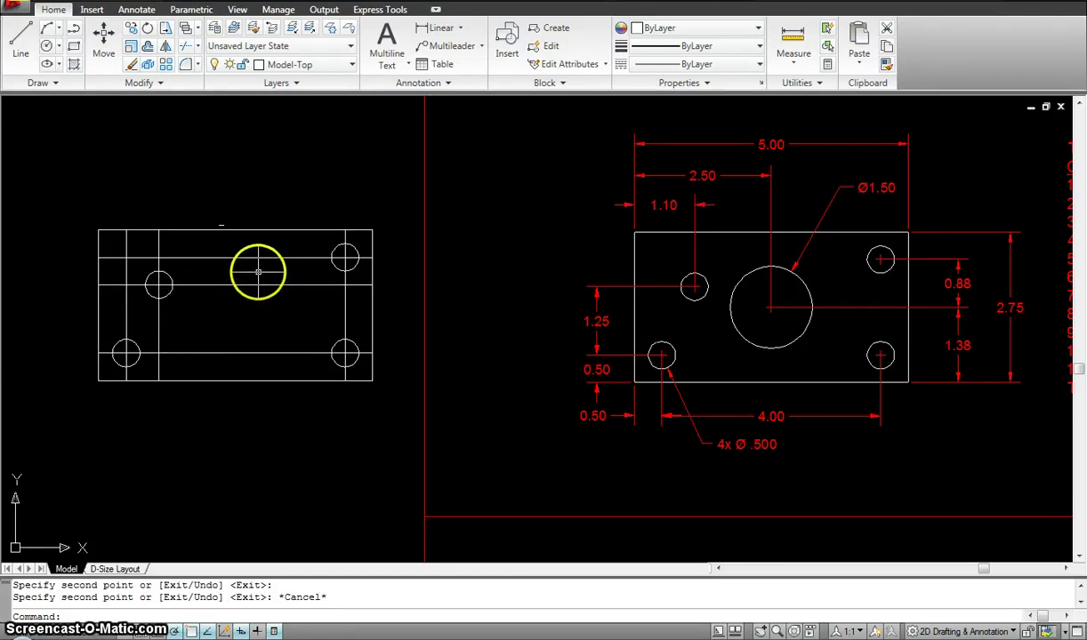
# Erase the three horizontal and three vertical offset lines inside the plate outline, keeping the circles
pyautogui.click(264, 271)
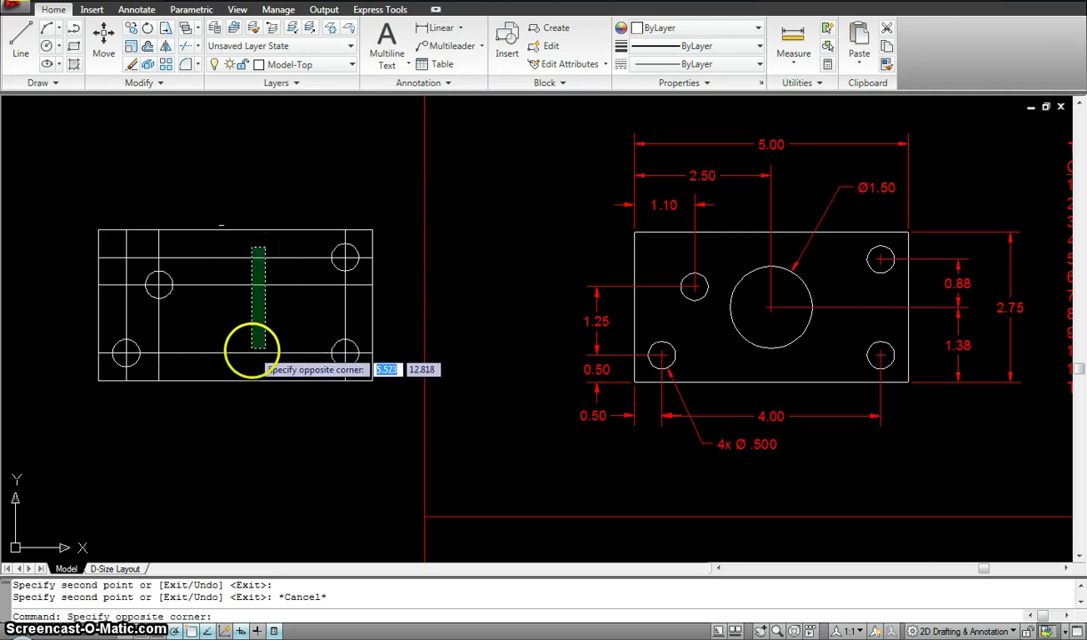
pyautogui.click(236, 366)
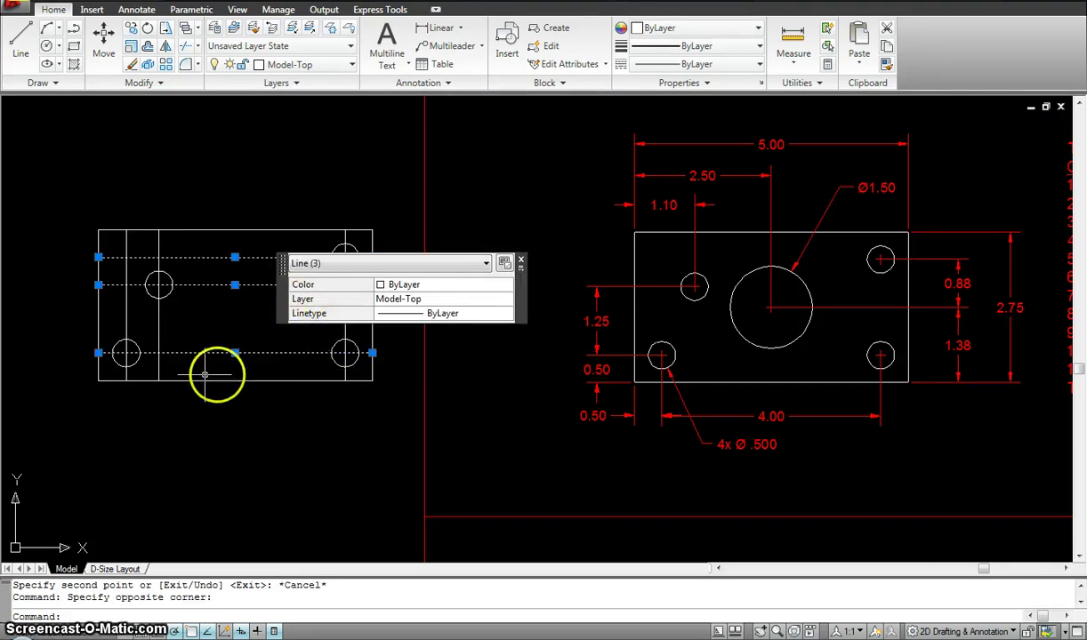
pyautogui.click(170, 321)
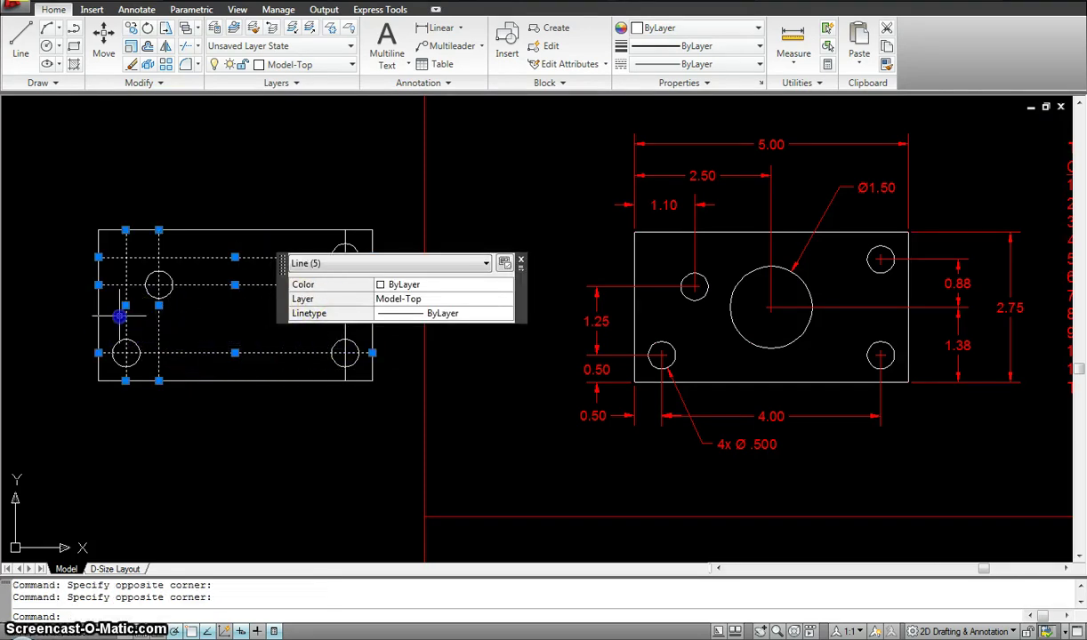
pyautogui.click(113, 307)
pyautogui.click(352, 306)
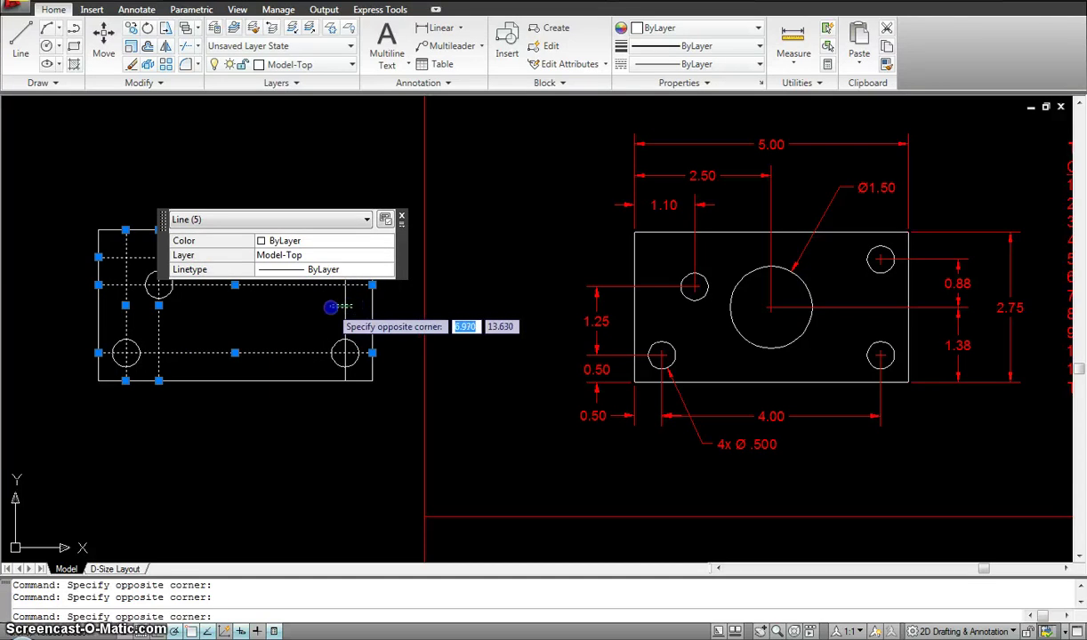
pyautogui.click(328, 305)
pyautogui.press('Delete')
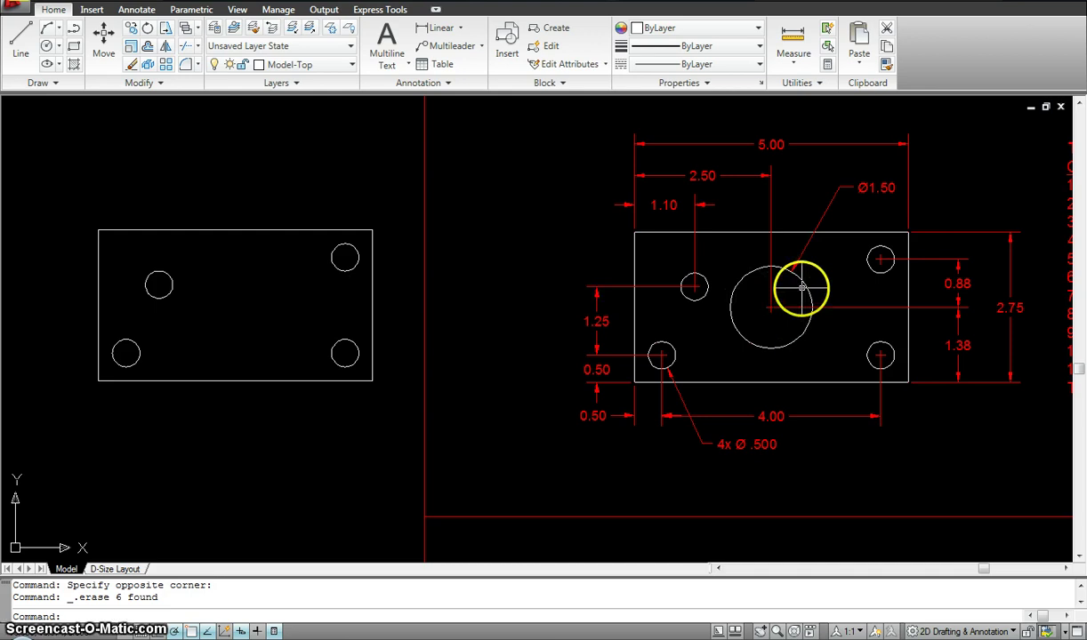
# Draw a 1.5 diameter circle at the plate's centre, aligned with the midpoints of its top and right edges
pyautogui.moveTo(802, 283)
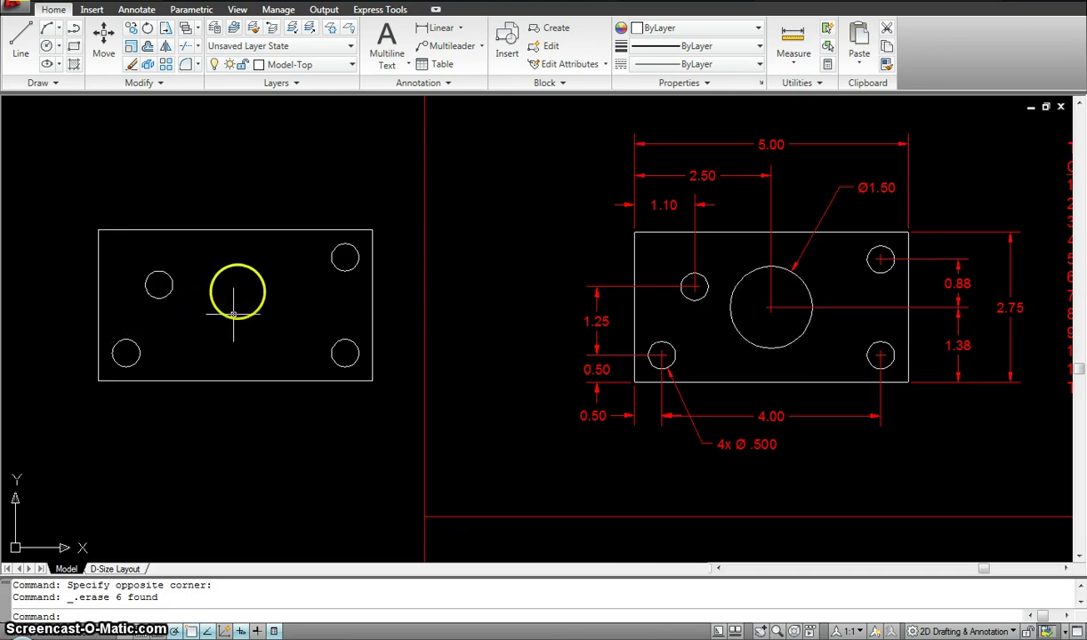
pyautogui.click(140, 242)
pyautogui.click(243, 303)
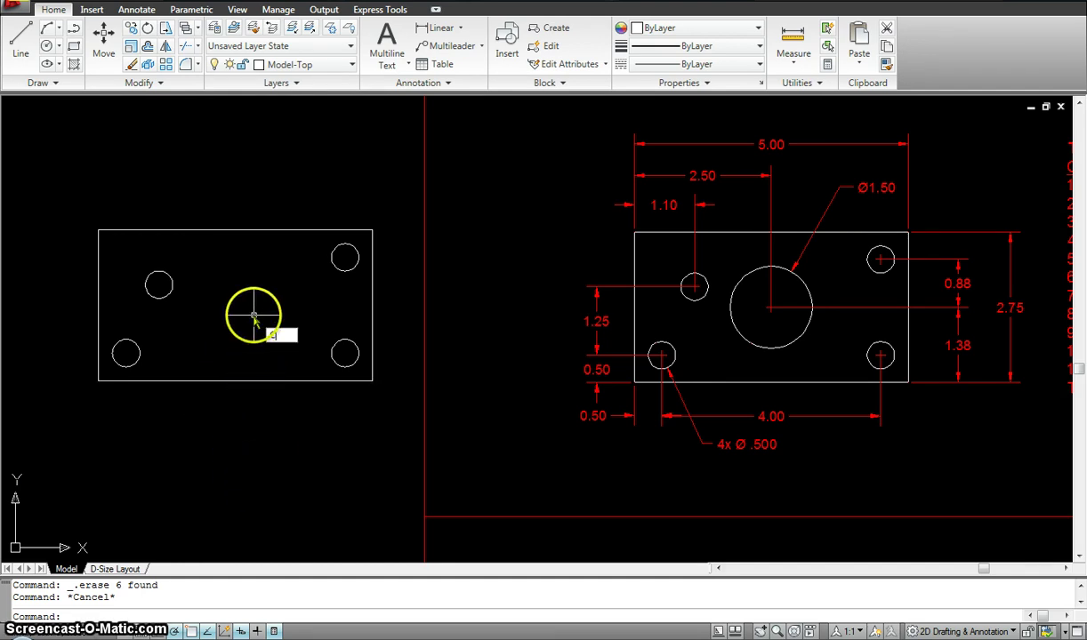
pyautogui.press('Return')
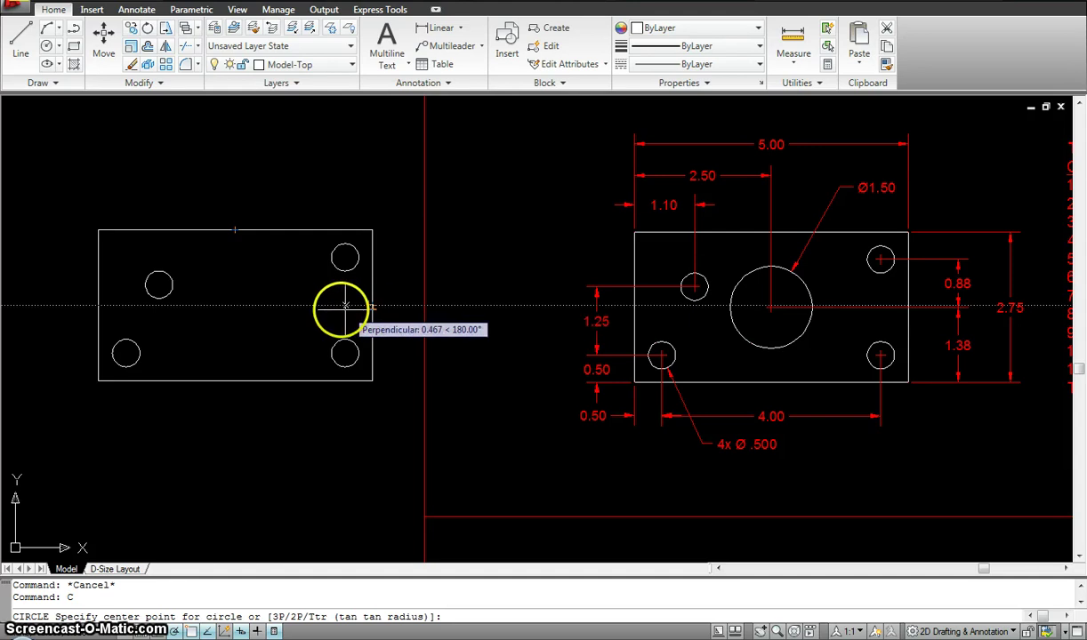
pyautogui.click(234, 308)
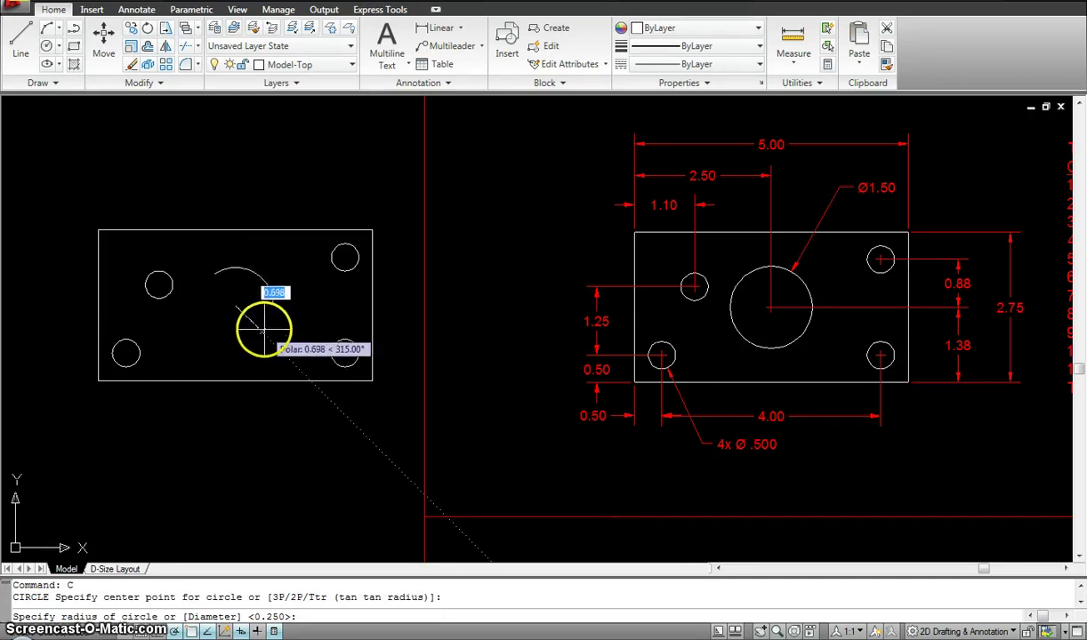
pyautogui.write('D')
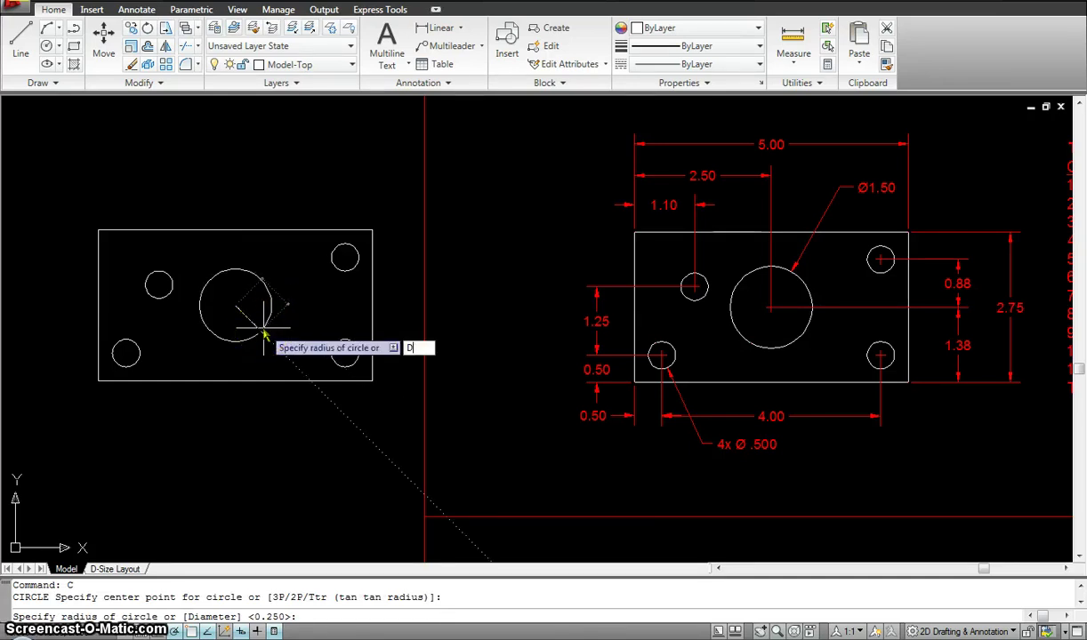
pyautogui.press('Return')
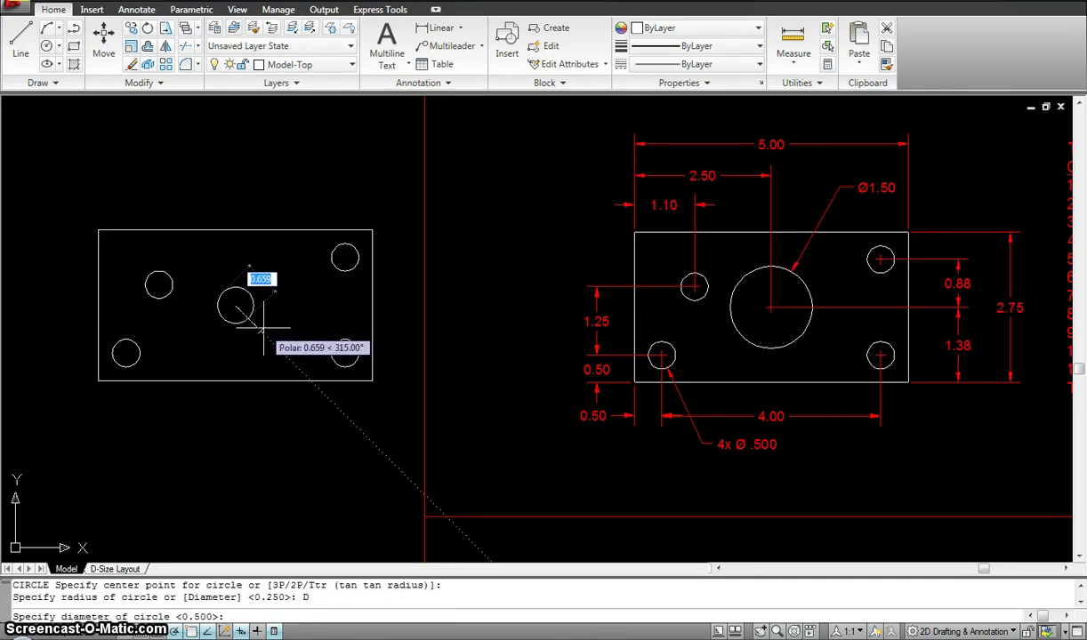
pyautogui.write('1')
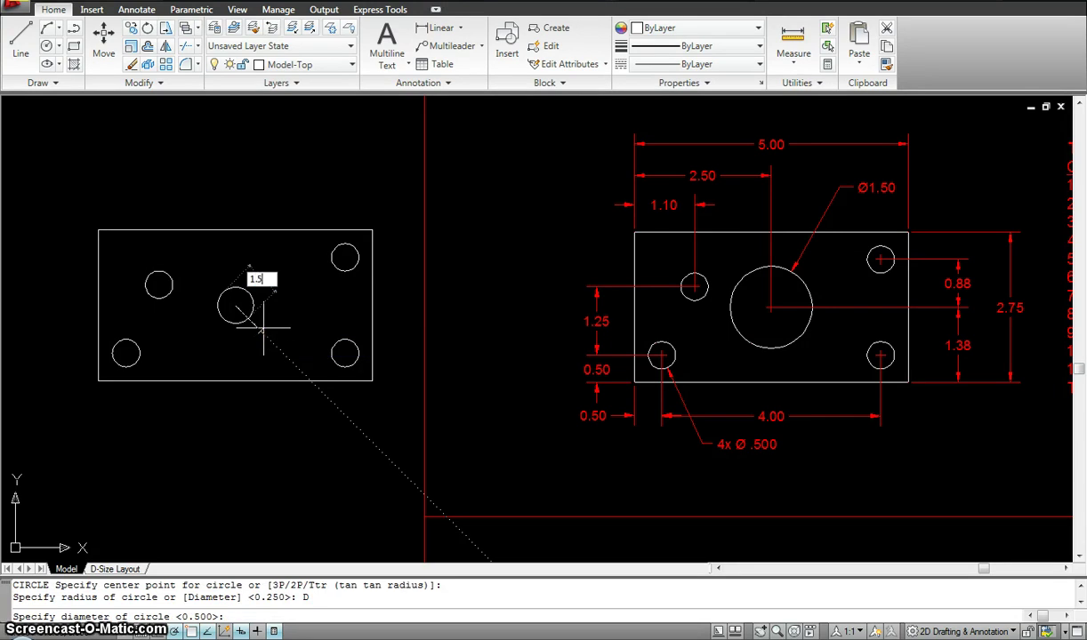
pyautogui.write('.5')
pyautogui.press('Return')
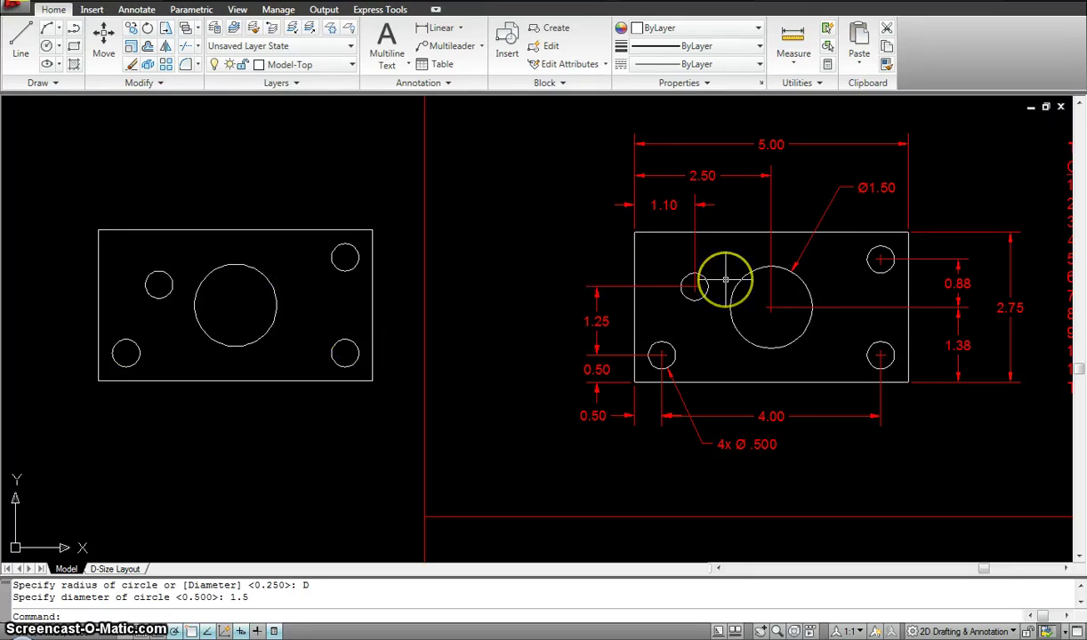
# Make the Dimensions layer current and place a linear dimension of the plate's overall width above it, with annotation scale 1:1
pyautogui.click(351, 64)
pyautogui.click(302, 101)
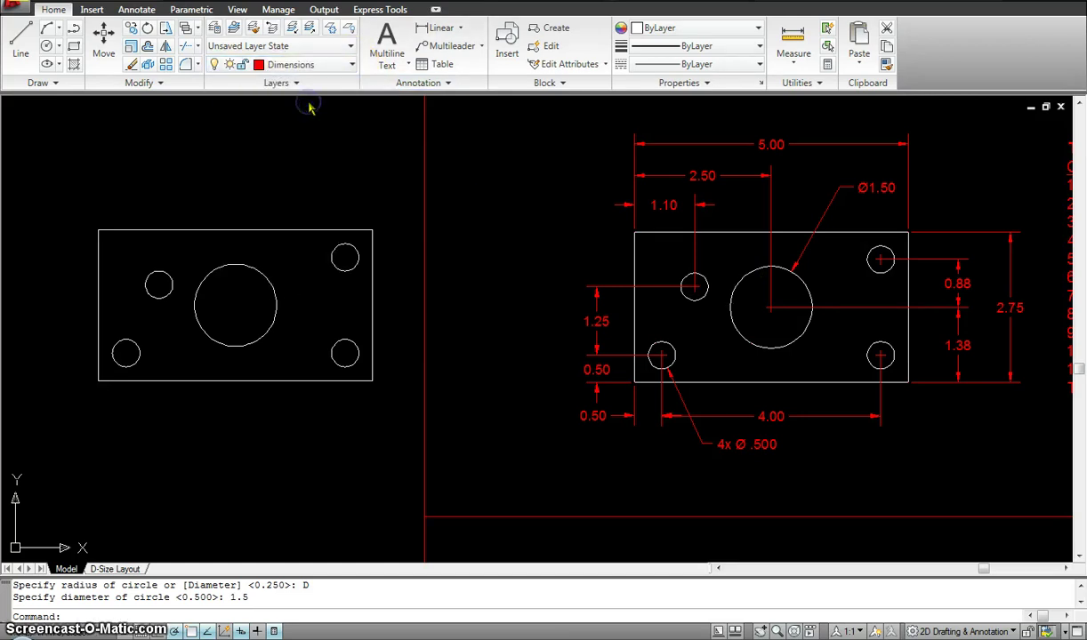
pyautogui.click(442, 32)
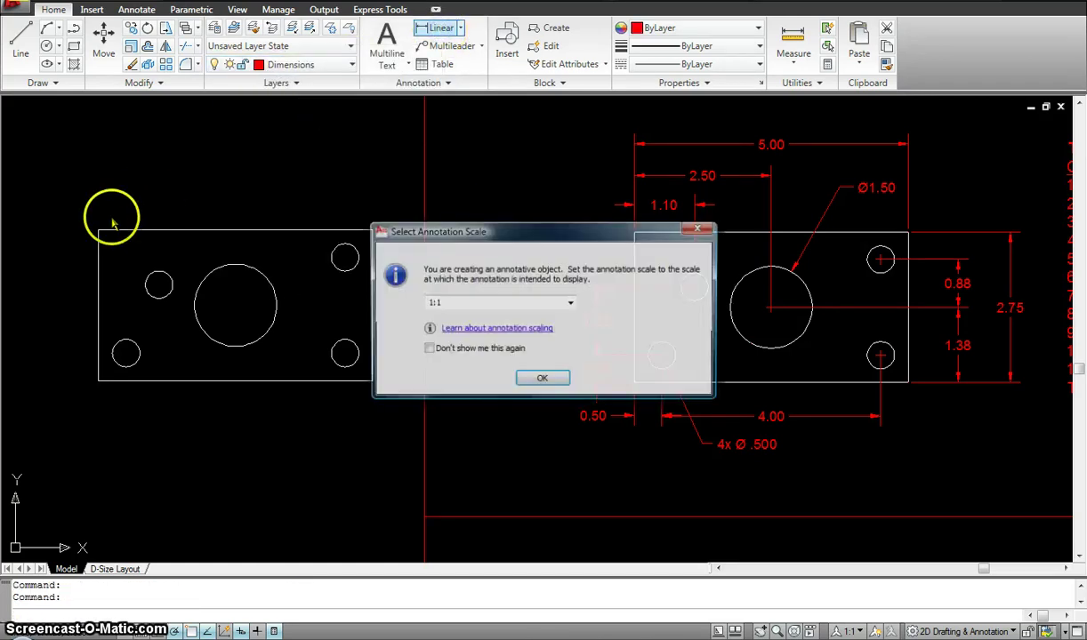
pyautogui.click(544, 381)
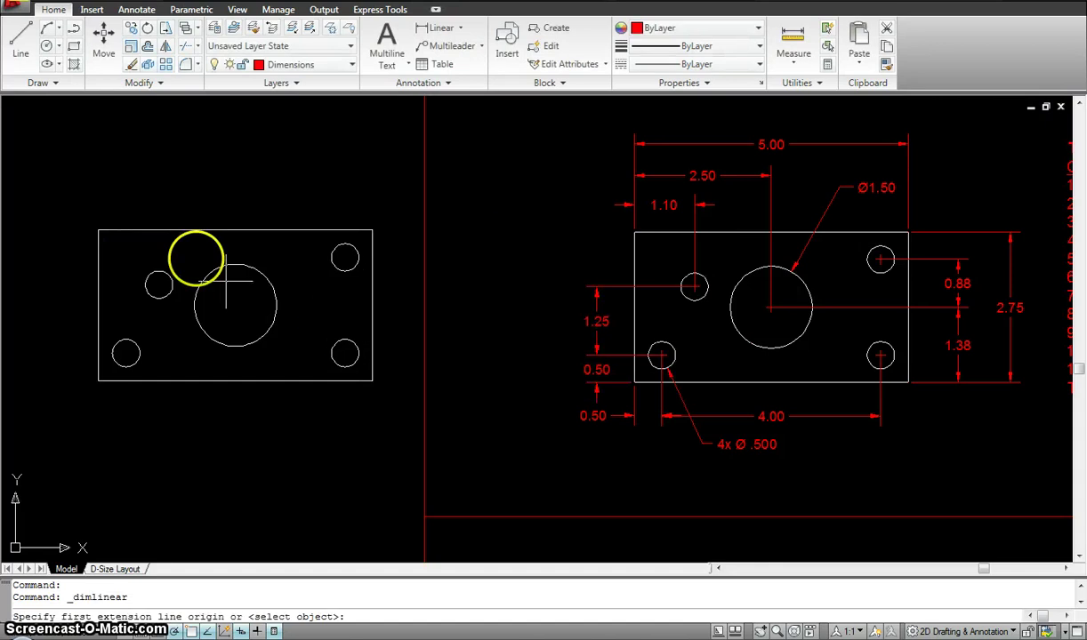
pyautogui.click(98, 228)
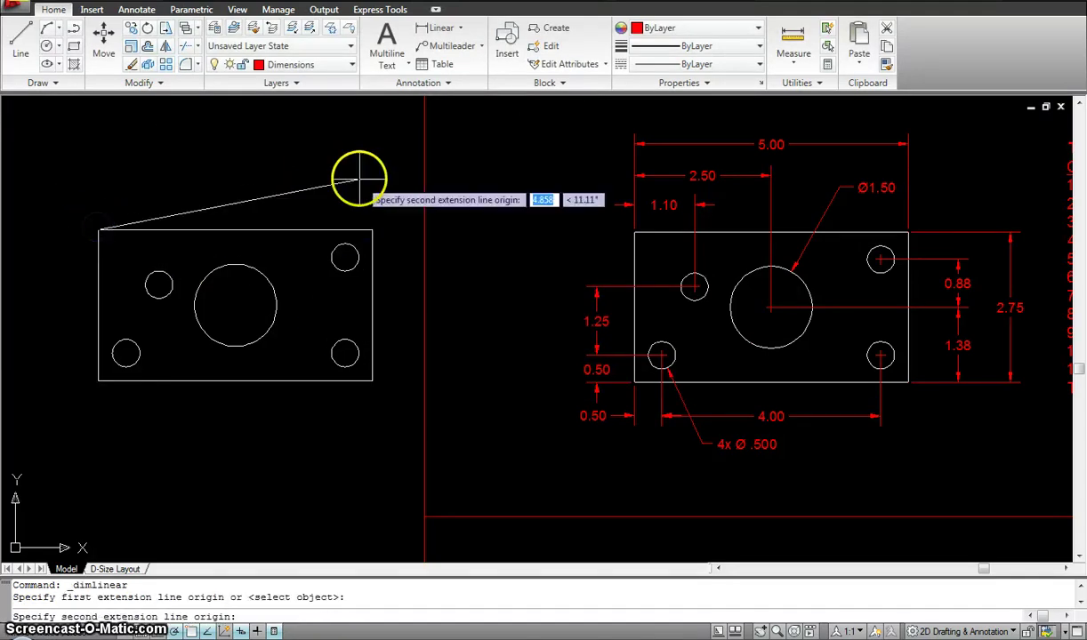
pyautogui.click(372, 230)
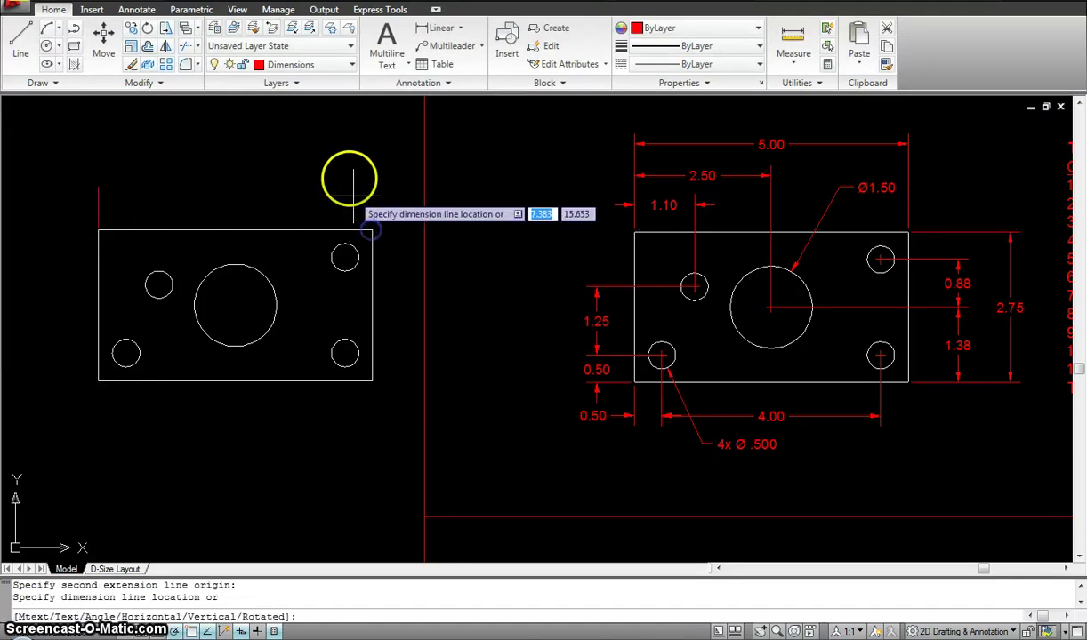
pyautogui.click(349, 153)
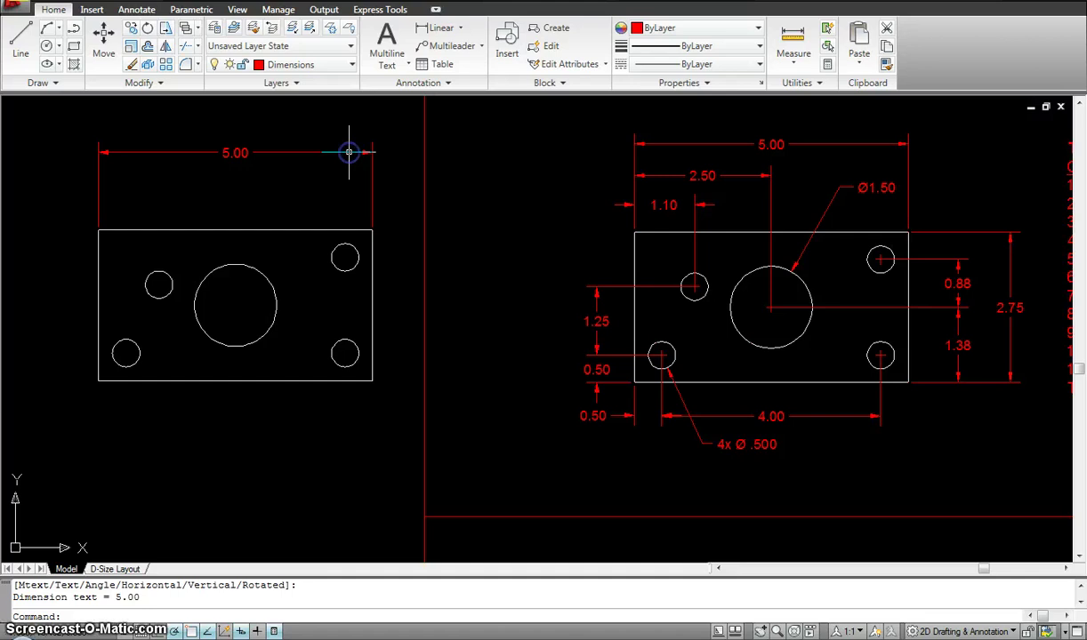
# Dimension the horizontal distance from the plate's upper-left corner to the large circle's centre, between the overall width dimension and the plate
pyautogui.press('Return')
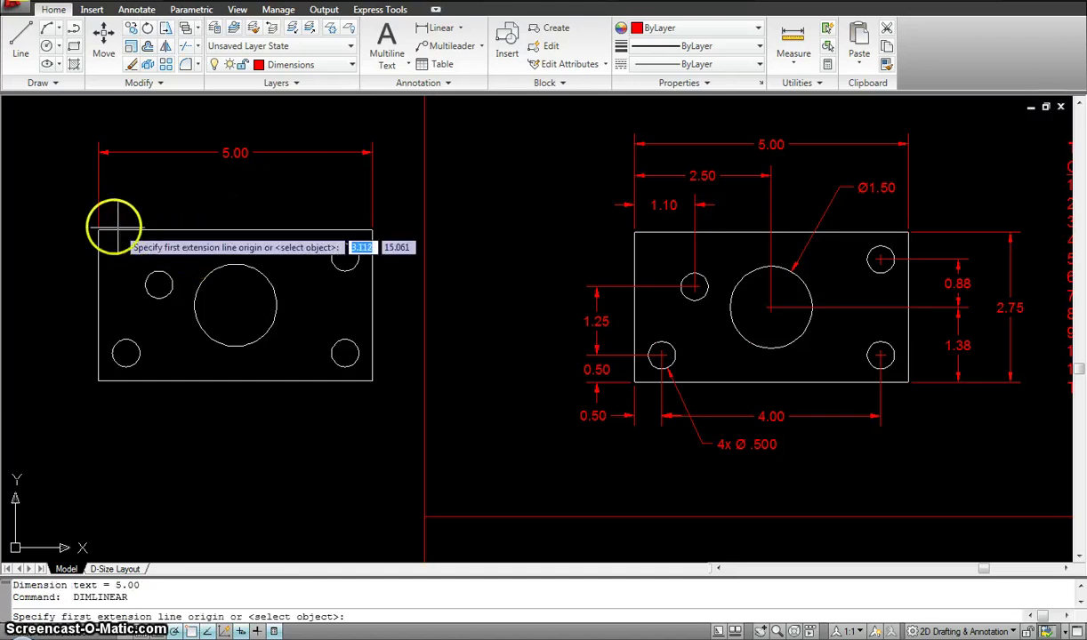
pyautogui.click(99, 231)
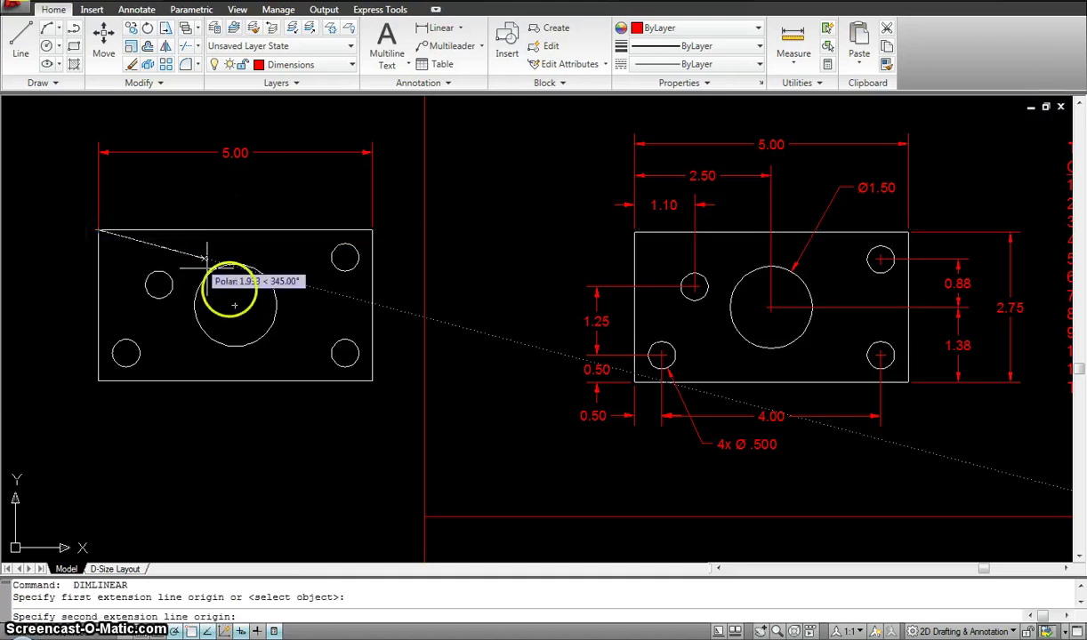
pyautogui.click(240, 305)
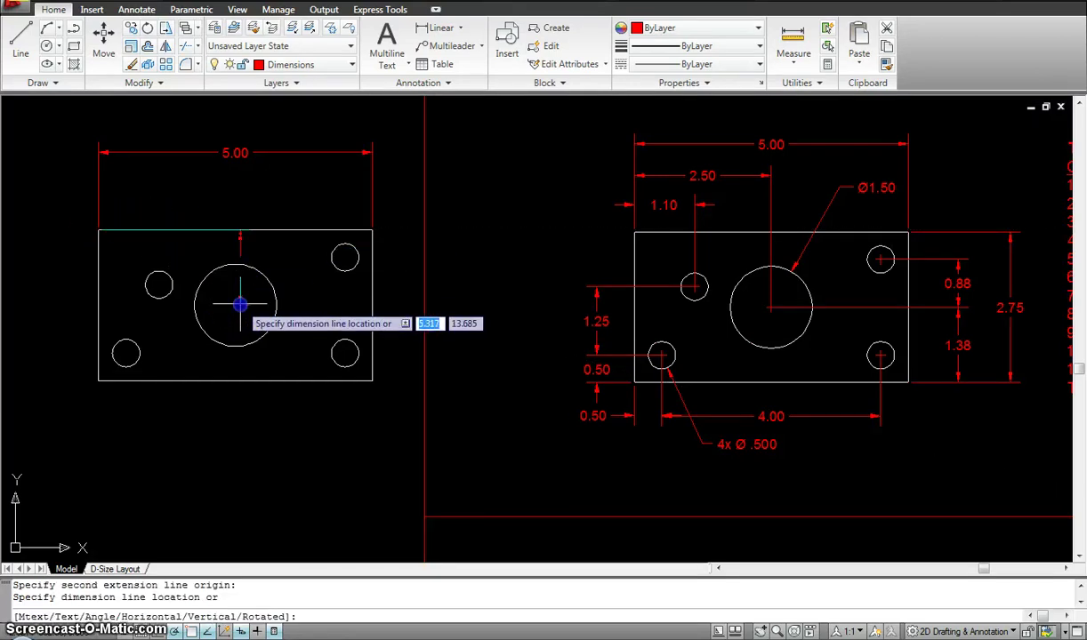
pyautogui.click(222, 181)
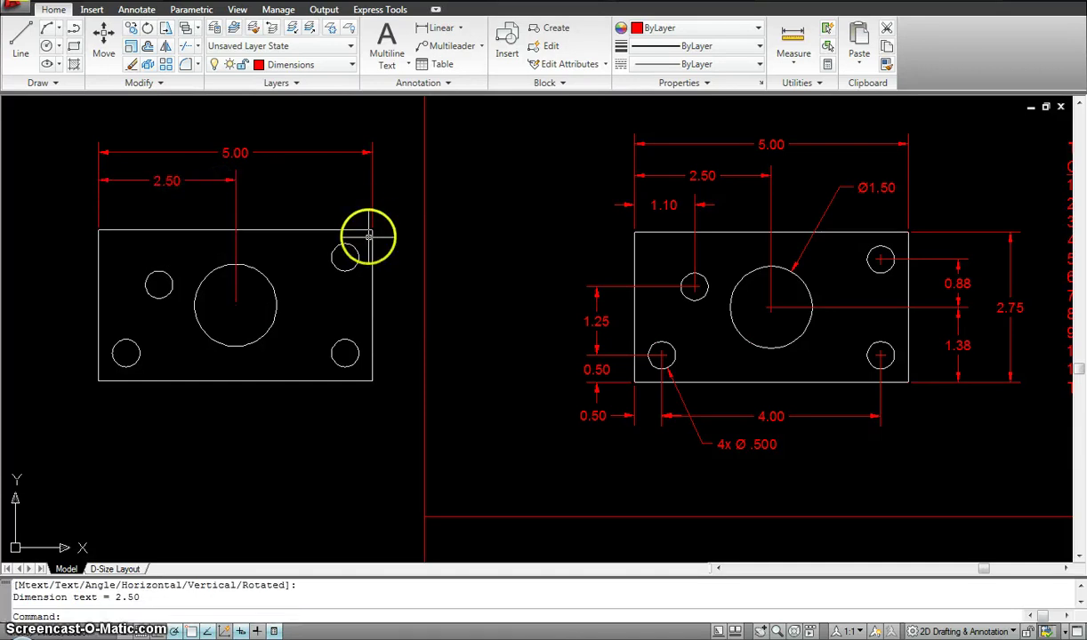
# Place a linear dimension of the plate's overall height just outside its right edge, using the two right corners
pyautogui.press('Return')
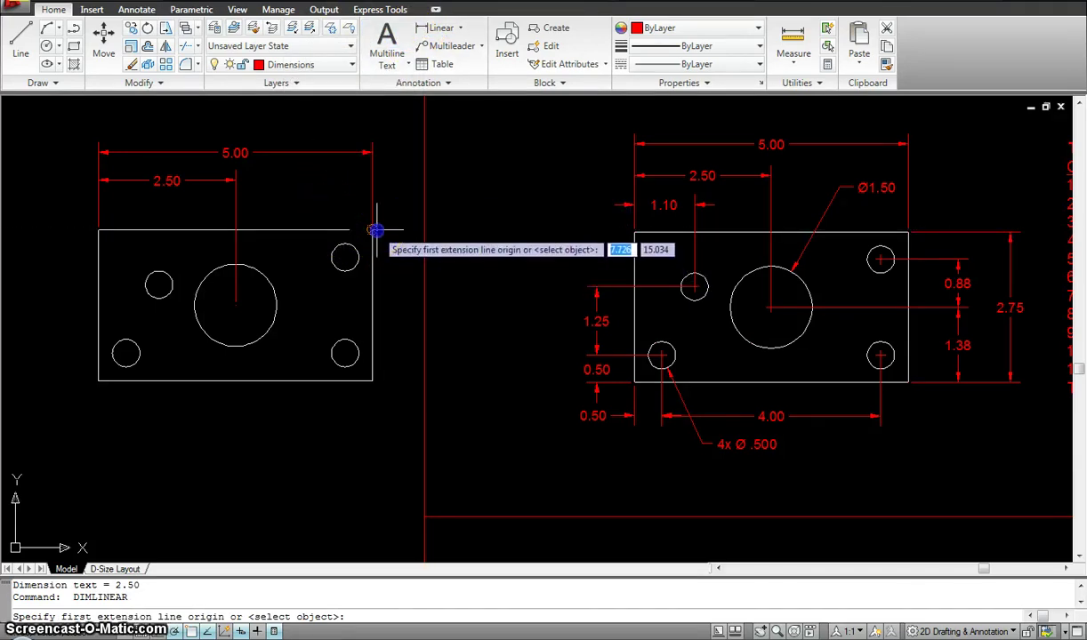
pyautogui.click(374, 231)
pyautogui.click(372, 380)
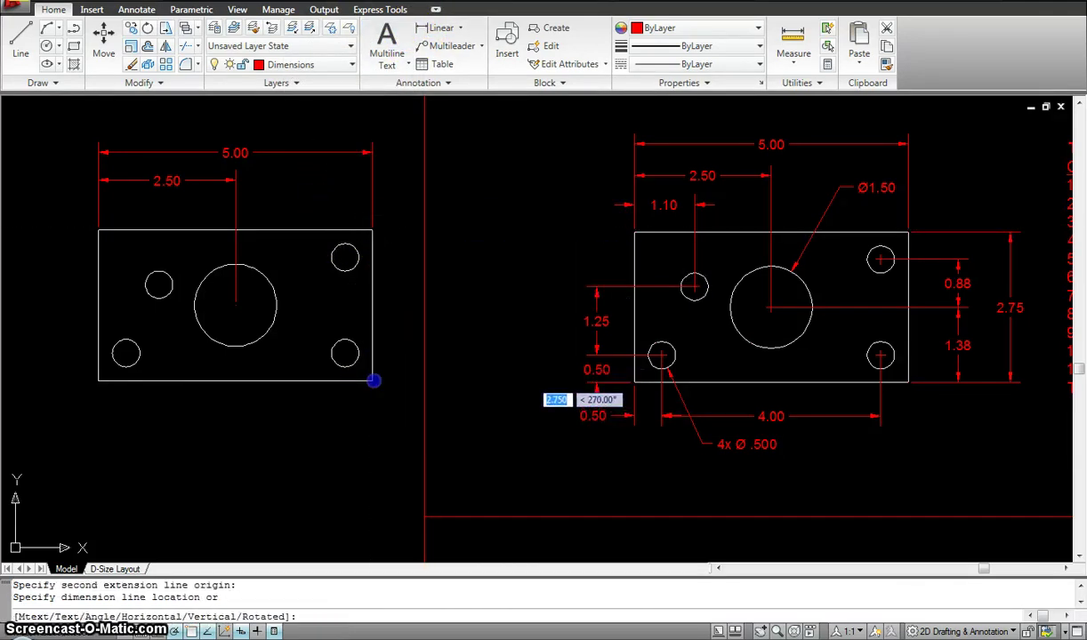
pyautogui.click(408, 337)
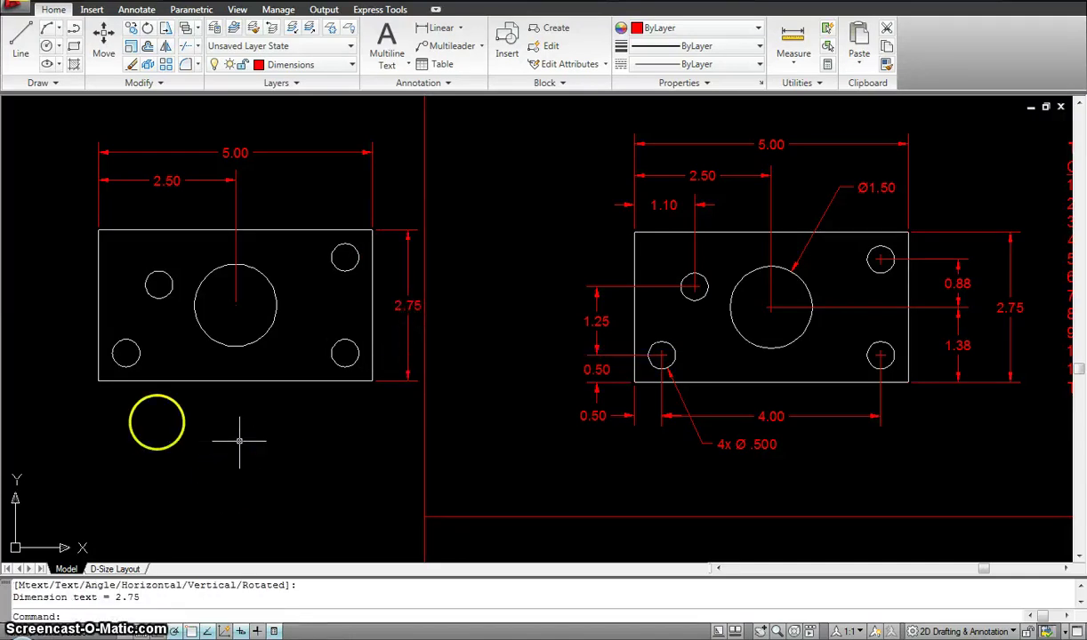
# Dimension the horizontal distance from the plate's lower-right corner to the lower-right hole's centre, placed below the plate
pyautogui.press('Return')
pyautogui.click(365, 381)
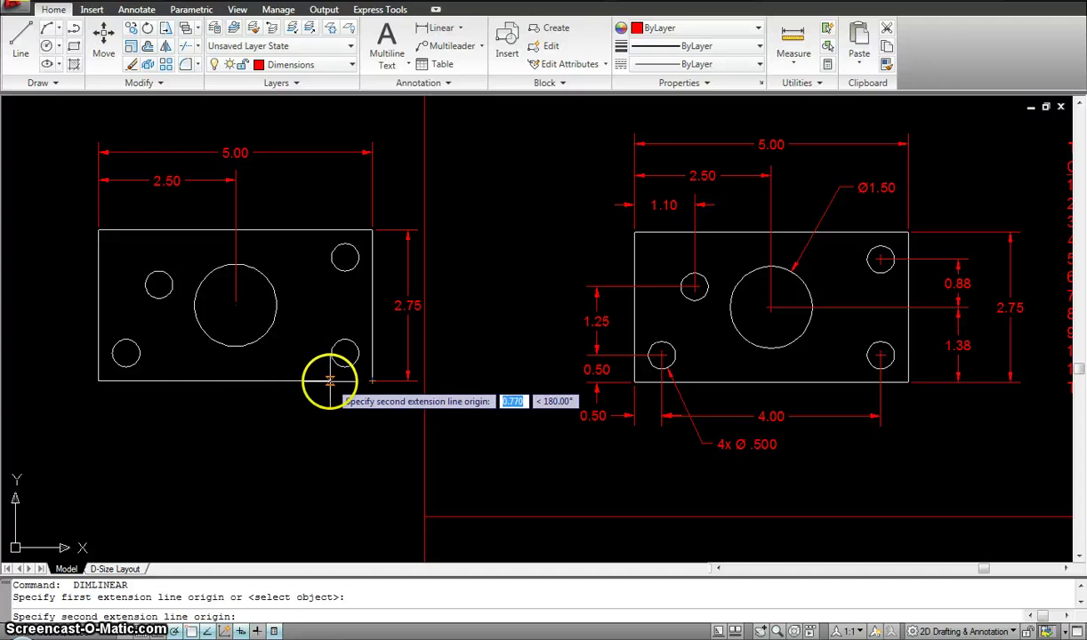
pyautogui.click(345, 353)
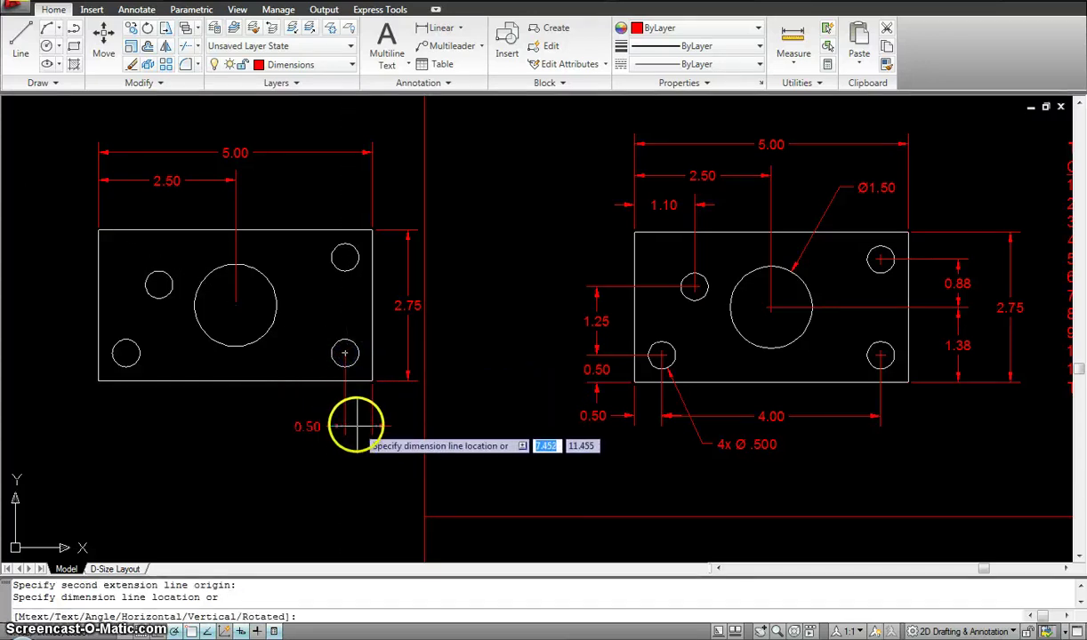
pyautogui.click(356, 427)
pyautogui.press('Return')
pyautogui.click(371, 384)
pyautogui.click(293, 380)
pyautogui.press('Escape')
# Dimension the horizontal distance from the lower-right hole to the large circle's centre, in line with the edge dimension below the plate
pyautogui.press('Return')
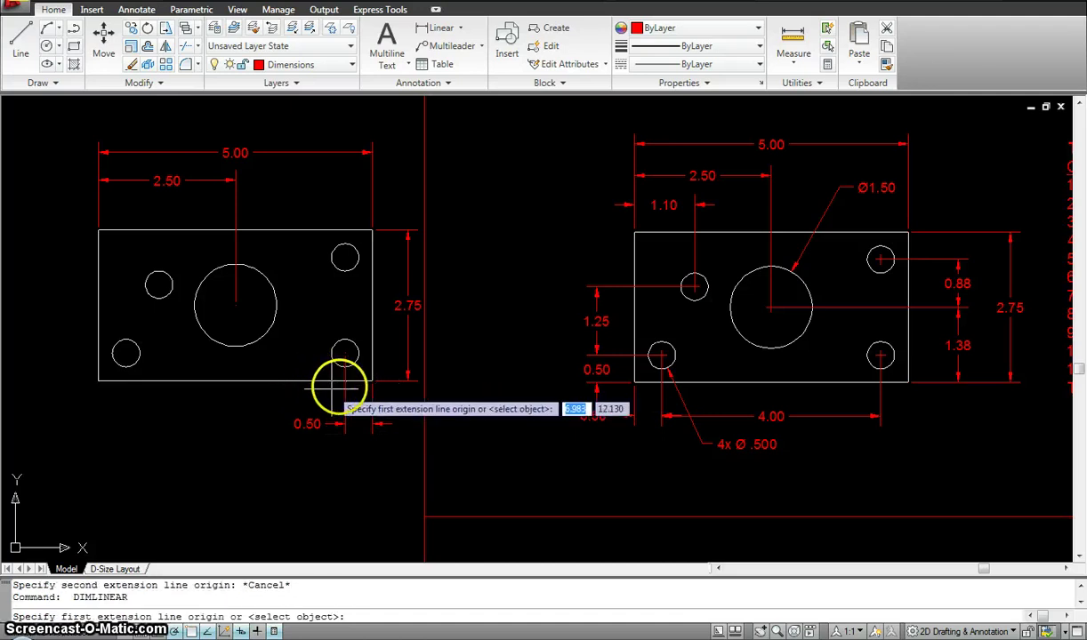
pyautogui.click(345, 381)
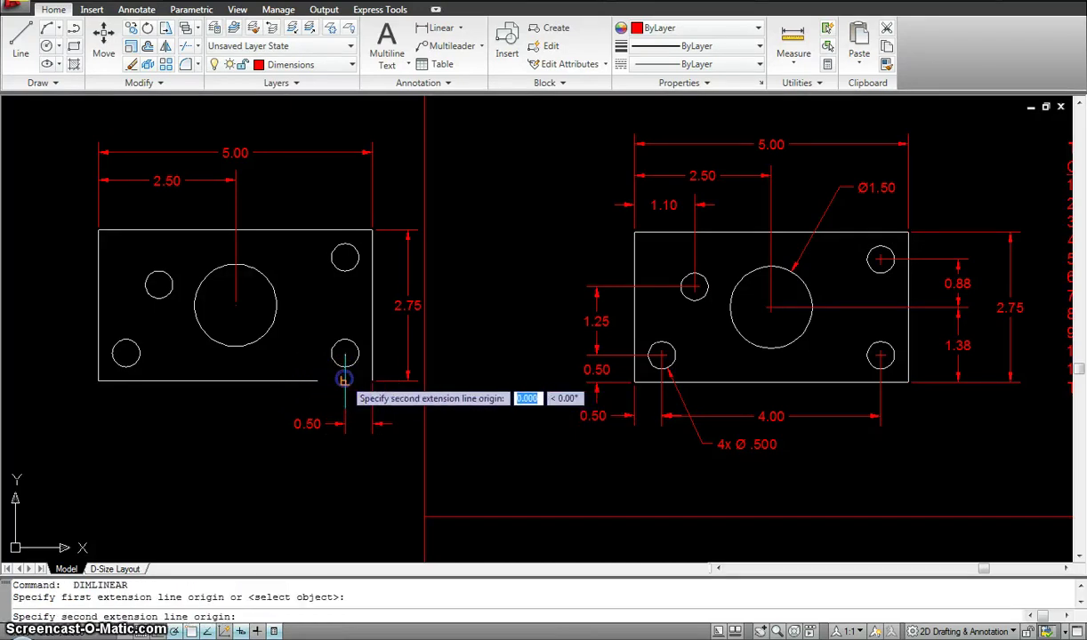
pyautogui.click(234, 310)
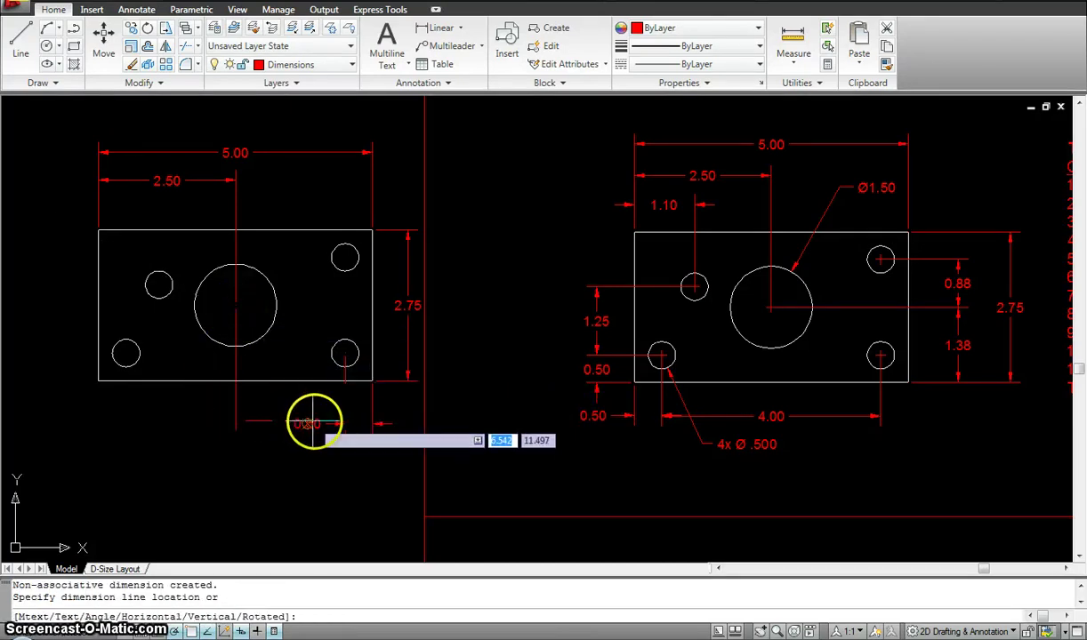
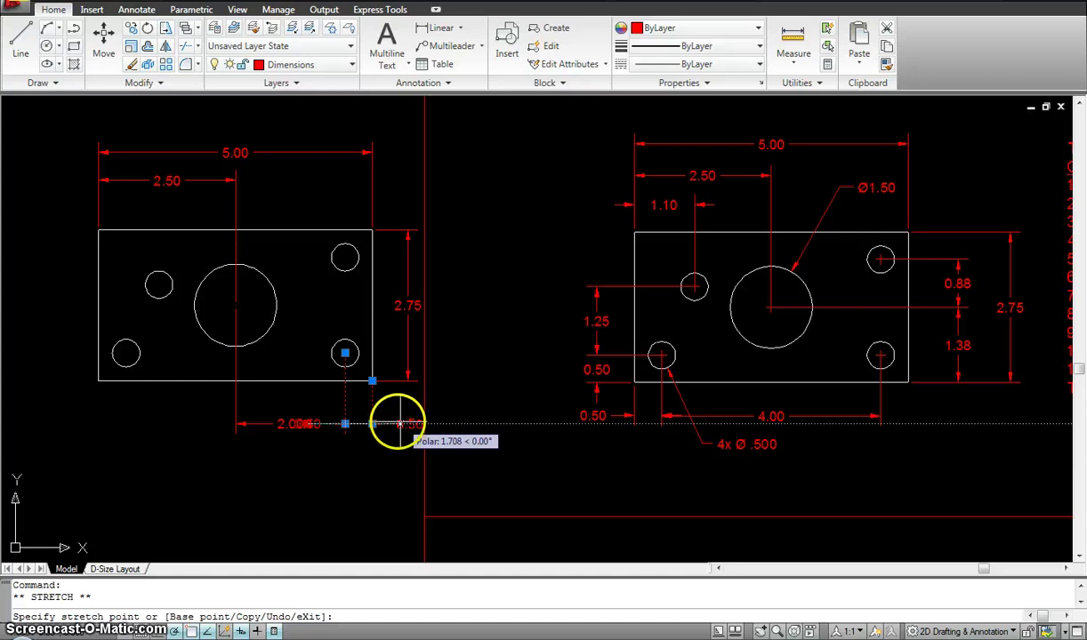
# Move the text of the lower-right hole's edge dimension outward past the plate's right edge, clear of the neighbouring dimension text
pyautogui.scroll(3, 396, 424)
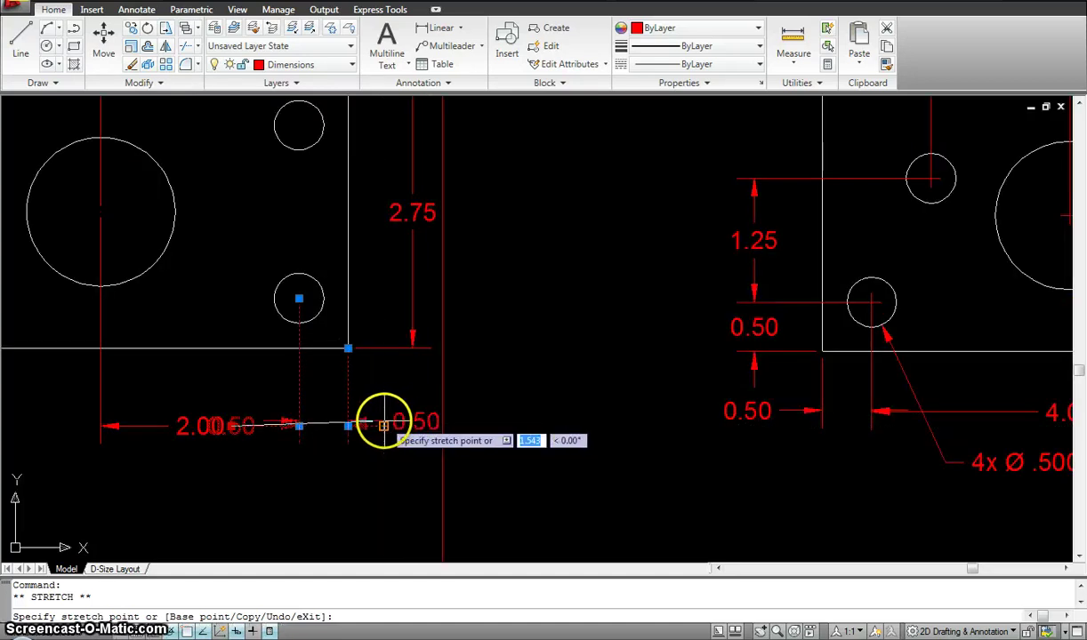
pyautogui.click(383, 424)
pyautogui.press('Escape')
pyautogui.scroll(-4, 366, 425)
pyautogui.moveTo(396, 418); pyautogui.dragTo(436, 411, button='middle')
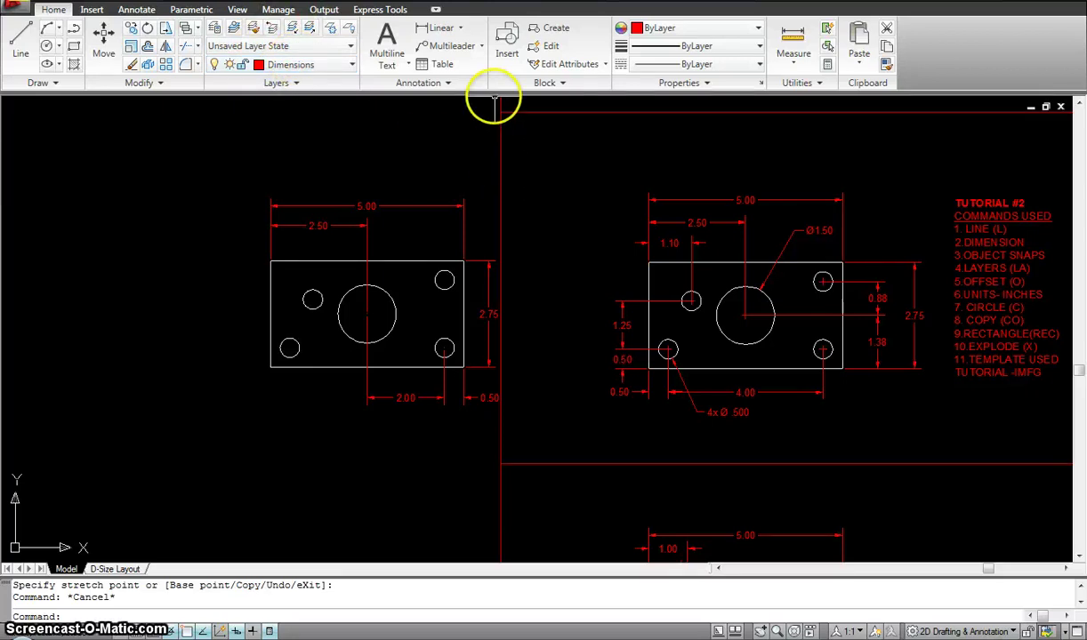
# Dimension the horizontal distance from the large circle's centreline to the lower-left hole's centre, in line with the dimensions below the plate
pyautogui.click(441, 28)
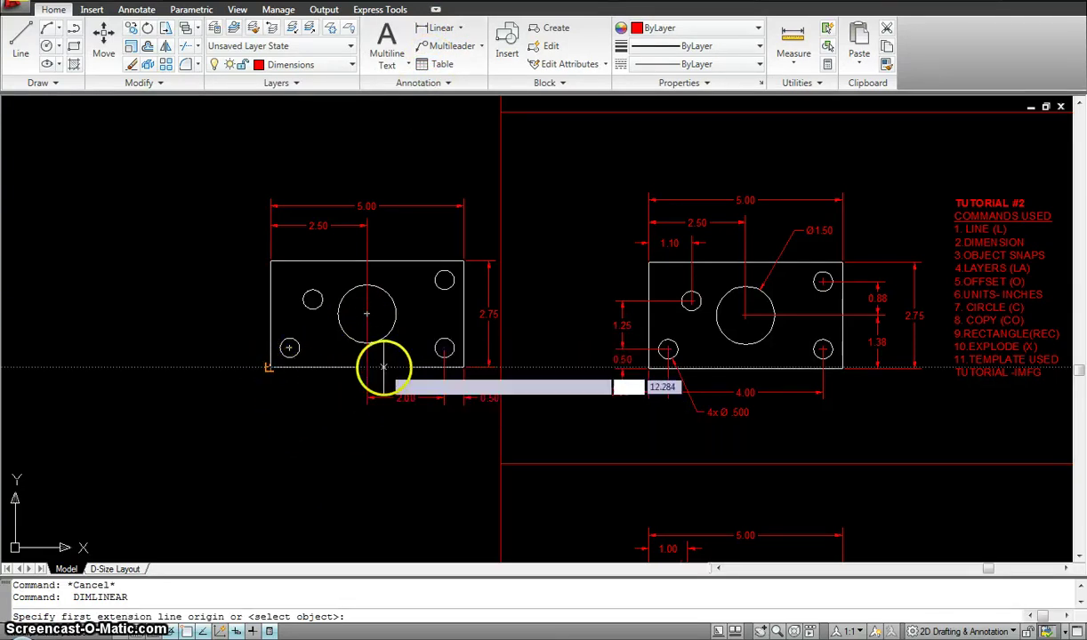
pyautogui.click(372, 368)
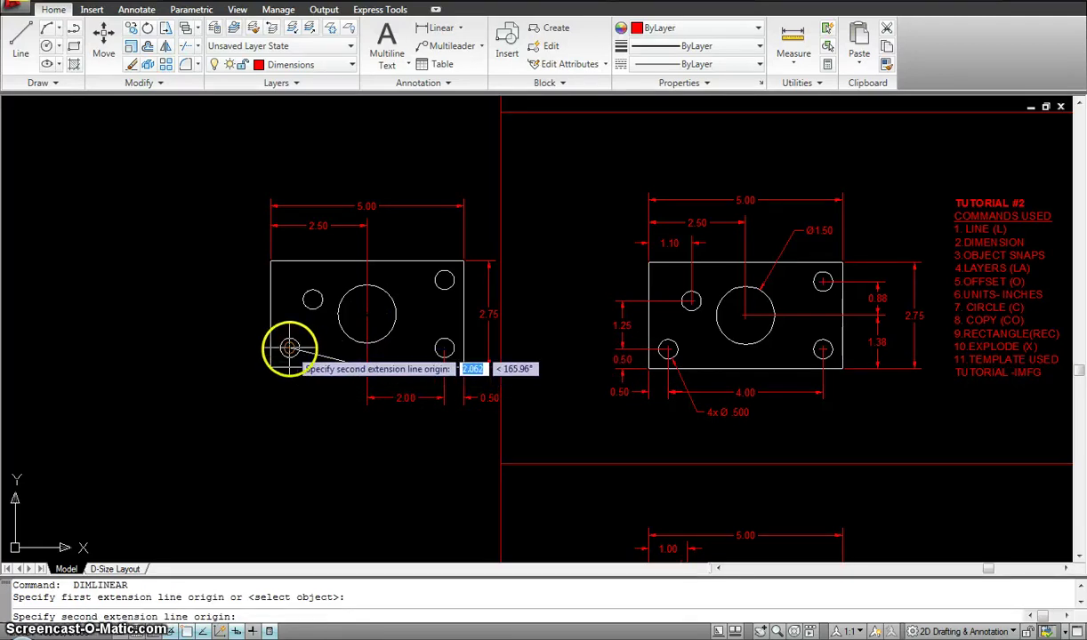
pyautogui.click(289, 347)
pyautogui.click(311, 398)
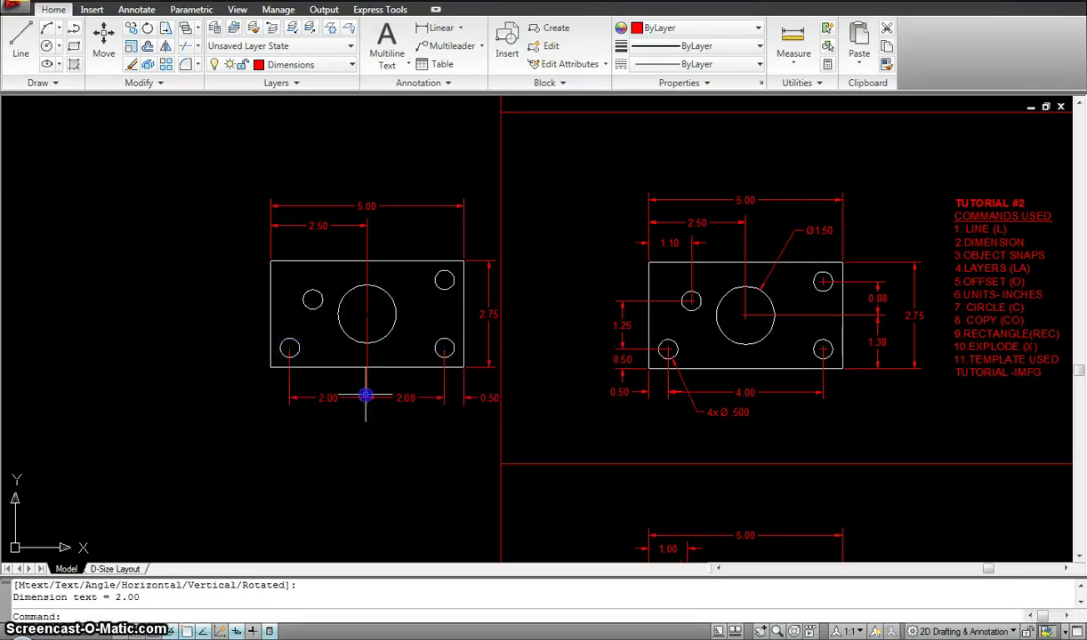
# Place a linear dimension of the plate's overall width beneath the row of hole dimensions, from lower-right to lower-left corner
pyautogui.press('Return')
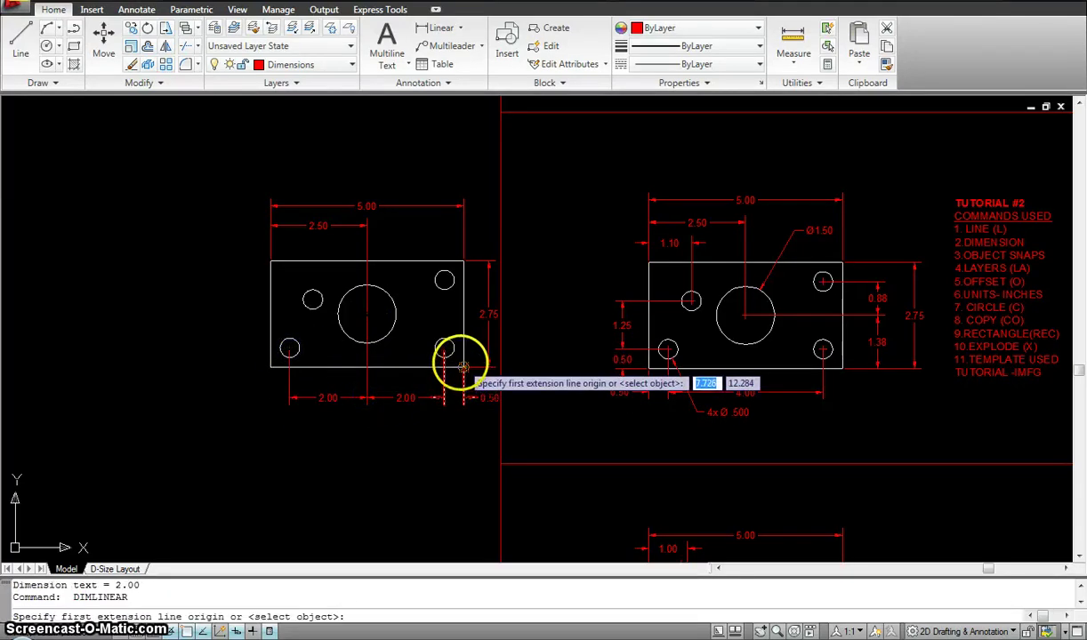
pyautogui.click(463, 367)
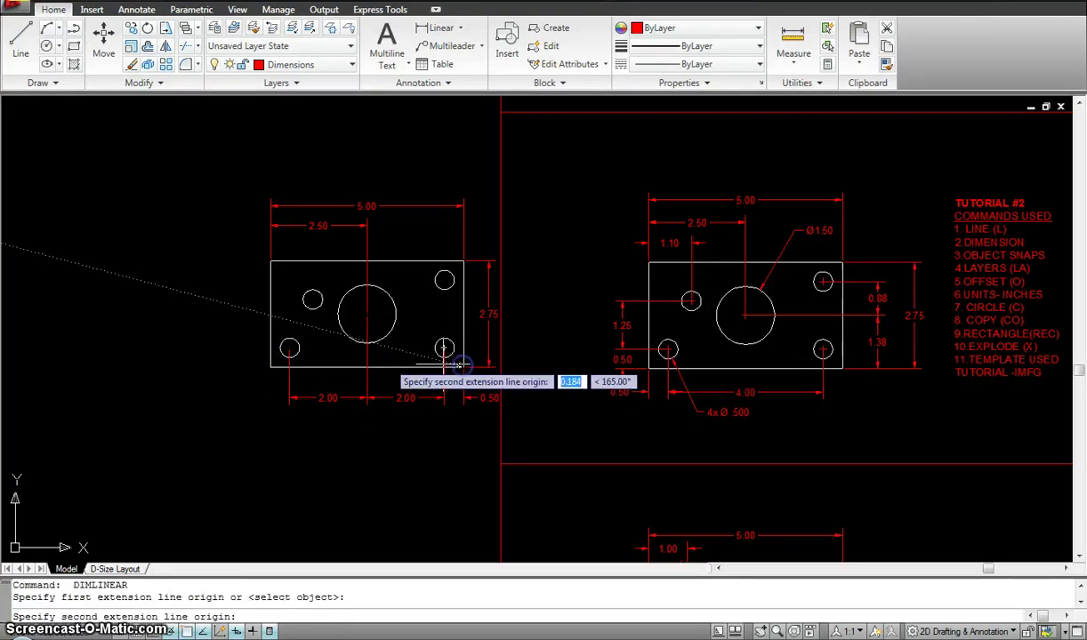
pyautogui.click(269, 367)
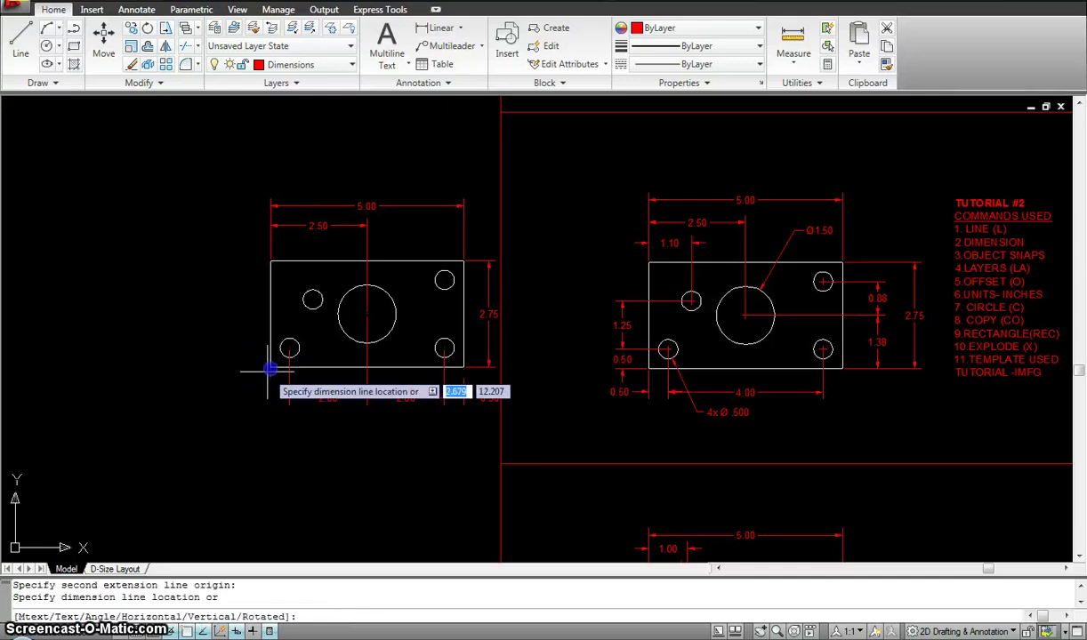
pyautogui.click(269, 434)
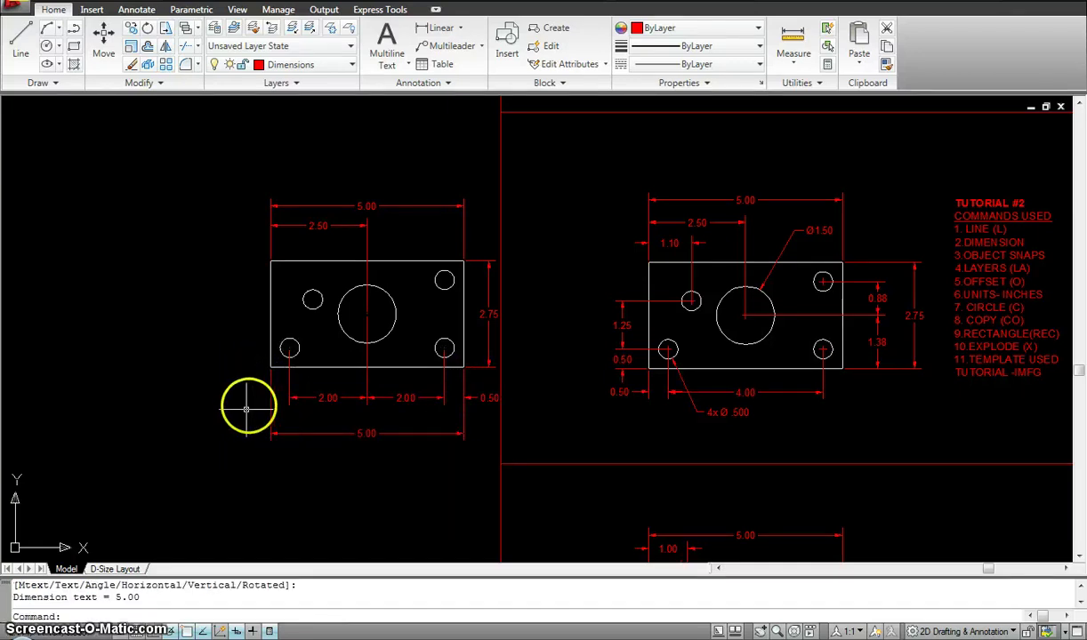
# Try to dimension the lower-left hole's centre from the plate's lower-left corner, with the dimension placed beside the left edge
pyautogui.press('Return')
pyautogui.click(270, 367)
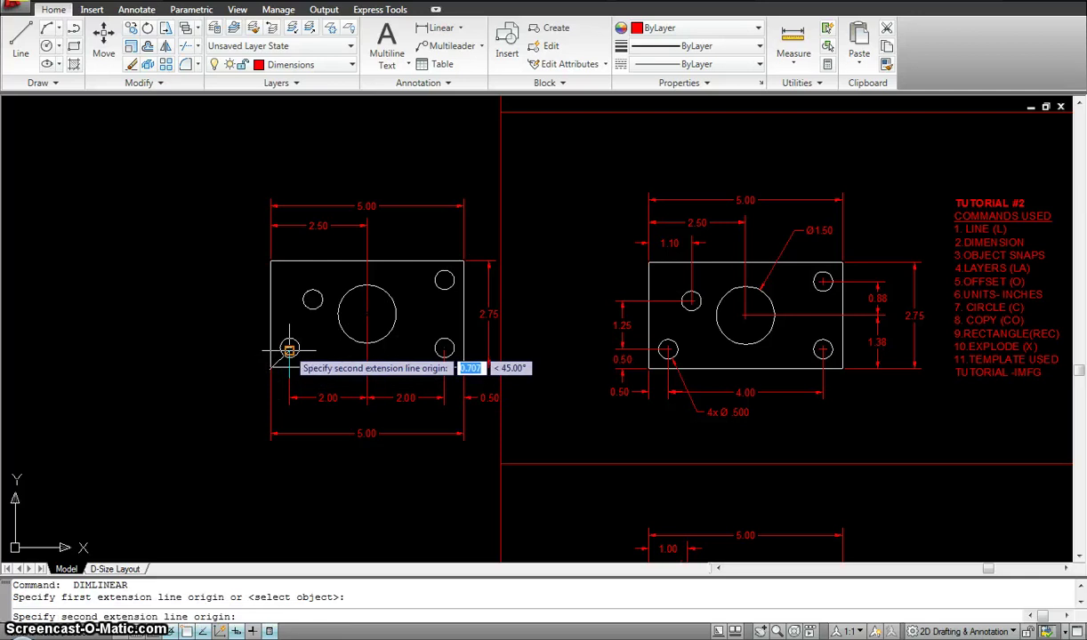
pyautogui.click(284, 348)
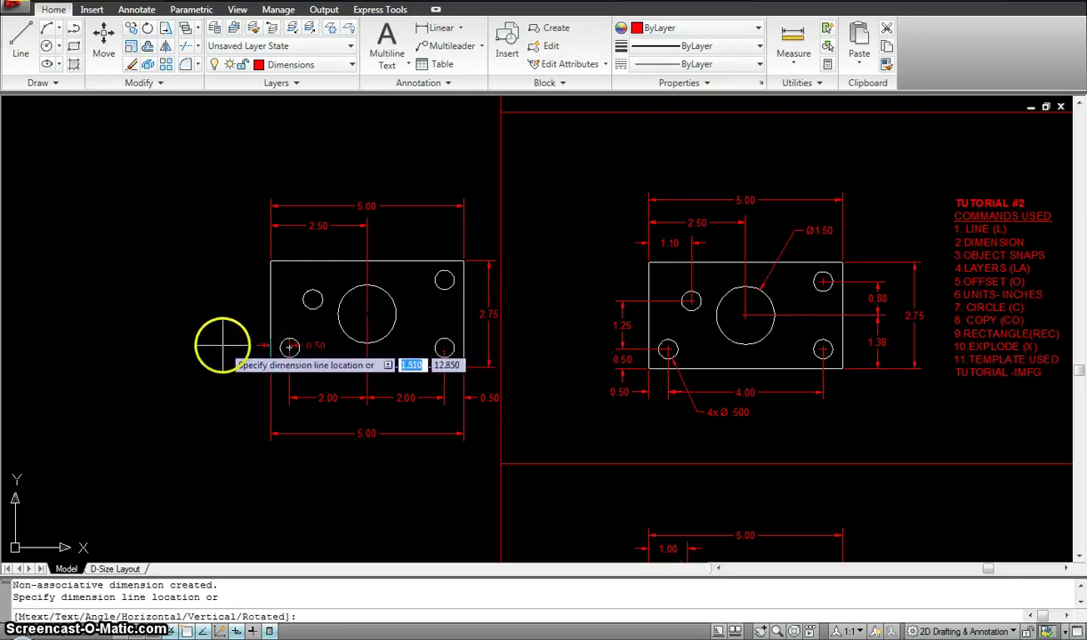
pyautogui.click(221, 341)
pyautogui.press('Return')
pyautogui.press('Escape')
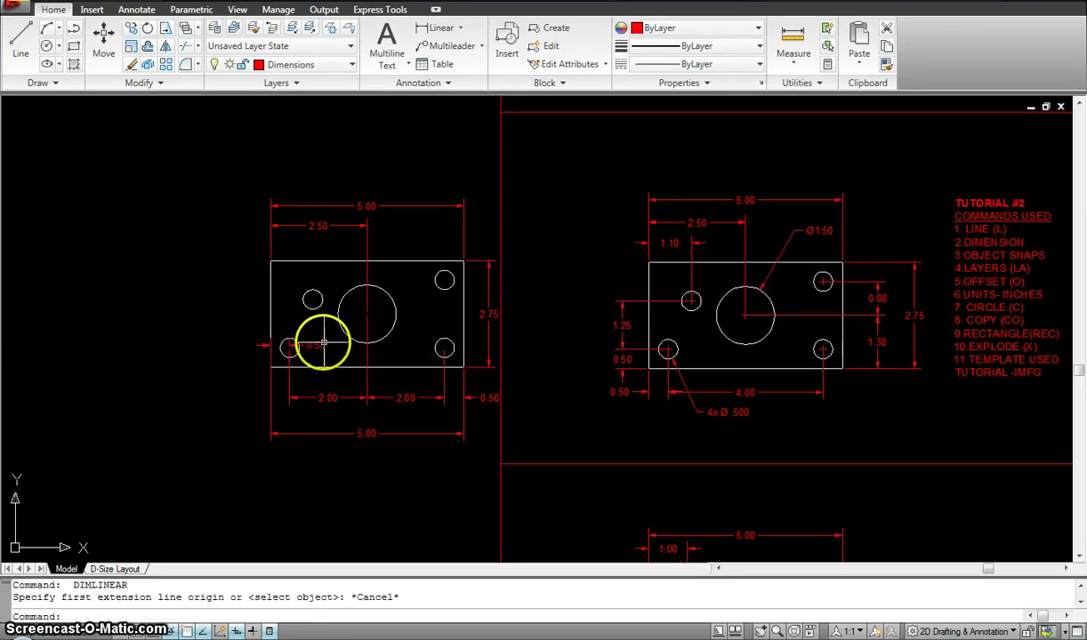
# Erase the misplaced horizontal 0.50 dimension that runs across the lower-left hole
pyautogui.click(320, 347)
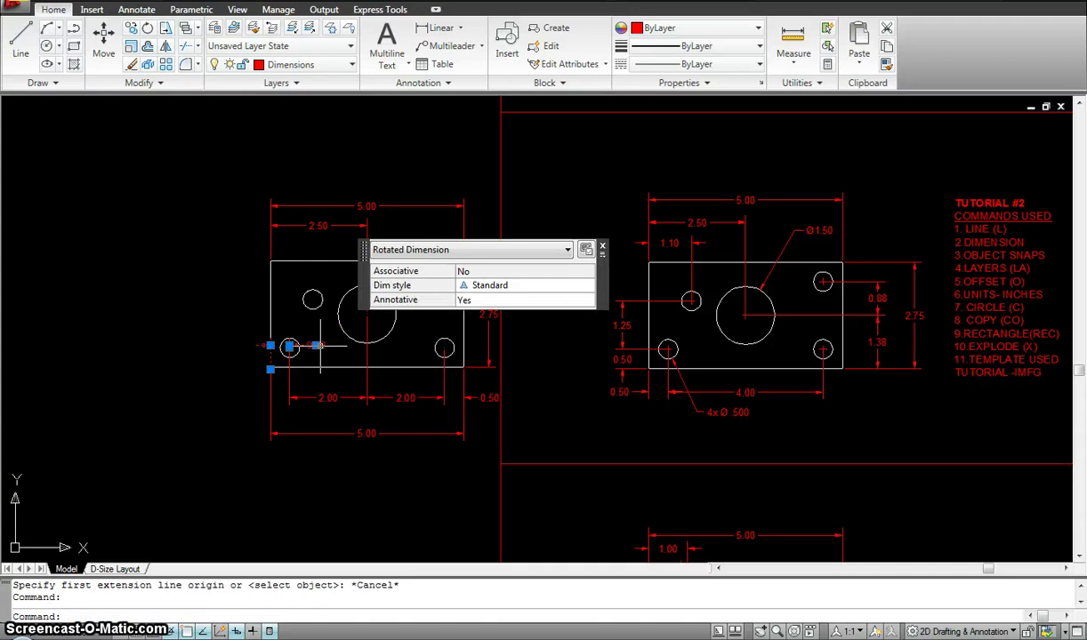
pyautogui.press('Escape')
pyautogui.press('Escape')
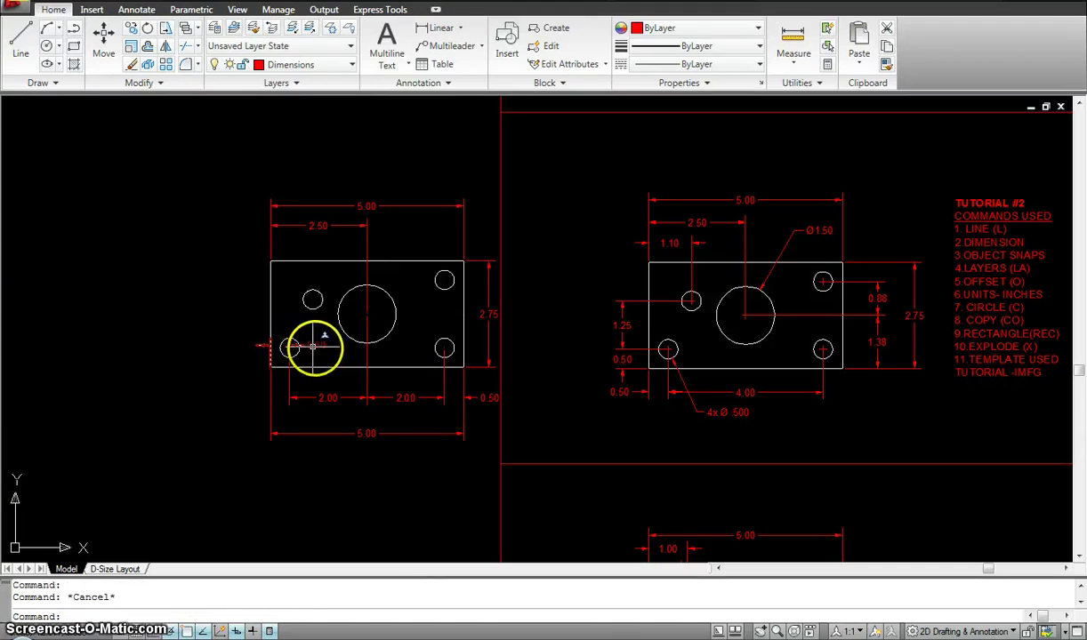
pyautogui.click(125, 569)
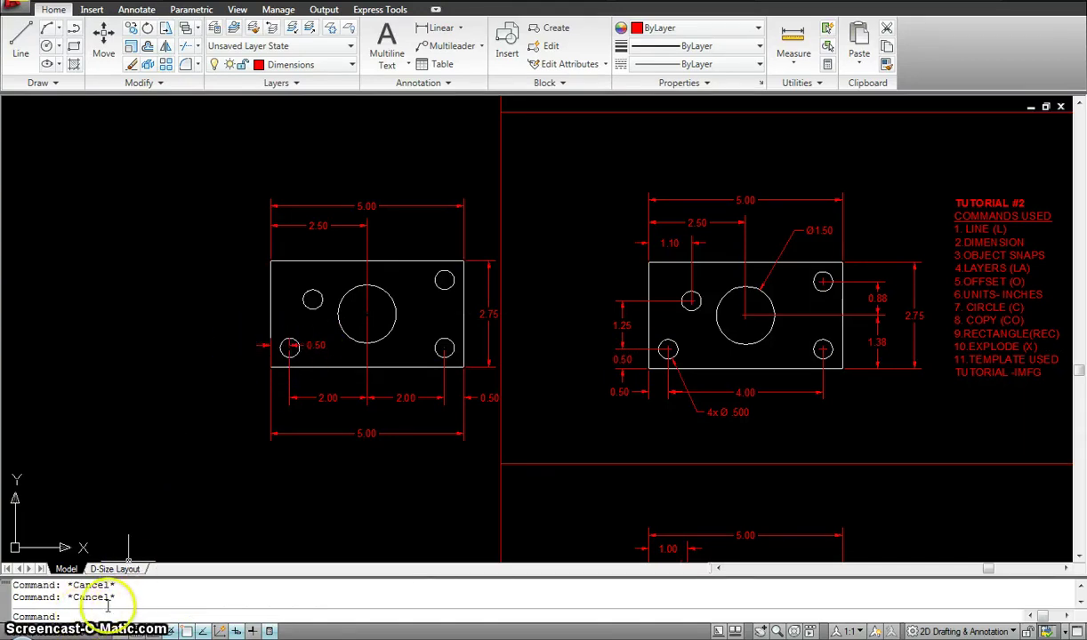
pyautogui.click(315, 345)
pyautogui.press('Delete')
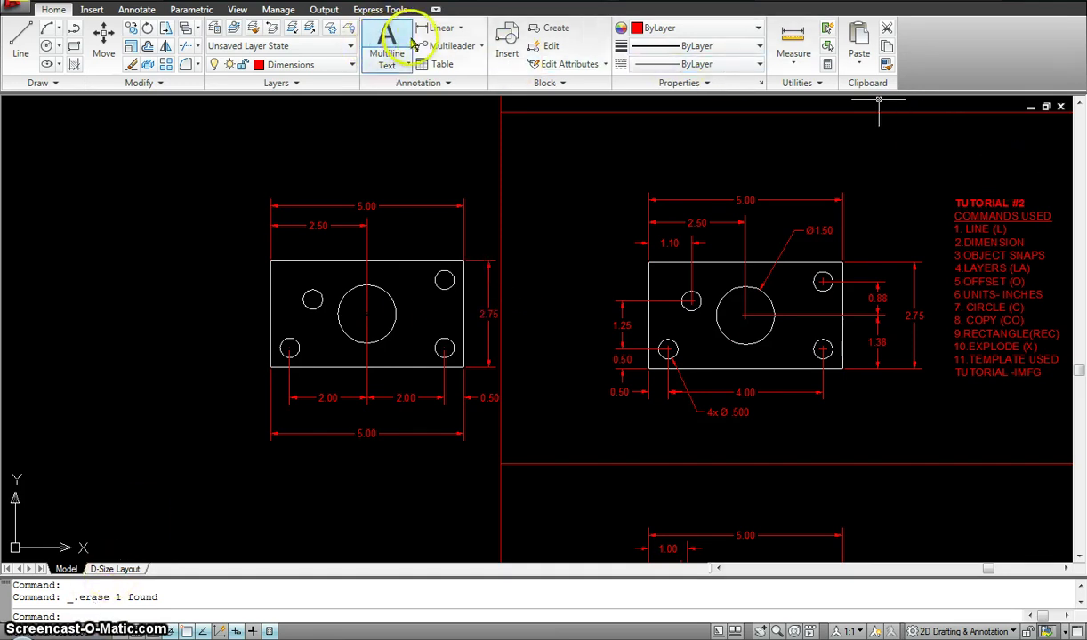
# Dimension the vertical distance from the plate's lower-left corner to the lower-left hole's centre, placed outside the left edge
pyautogui.click(438, 27)
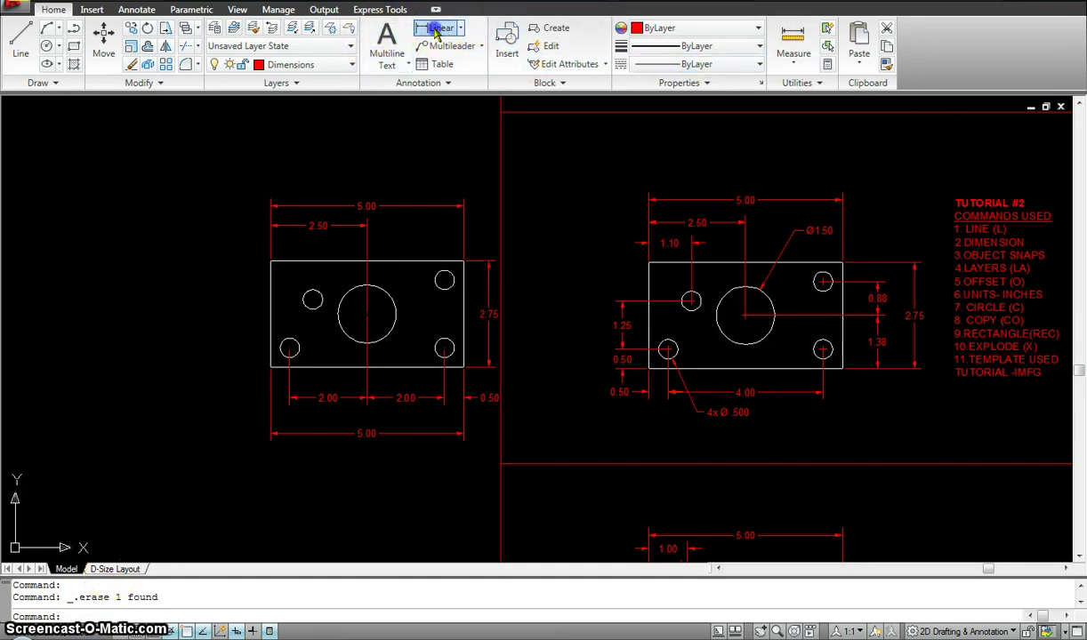
pyautogui.click(270, 366)
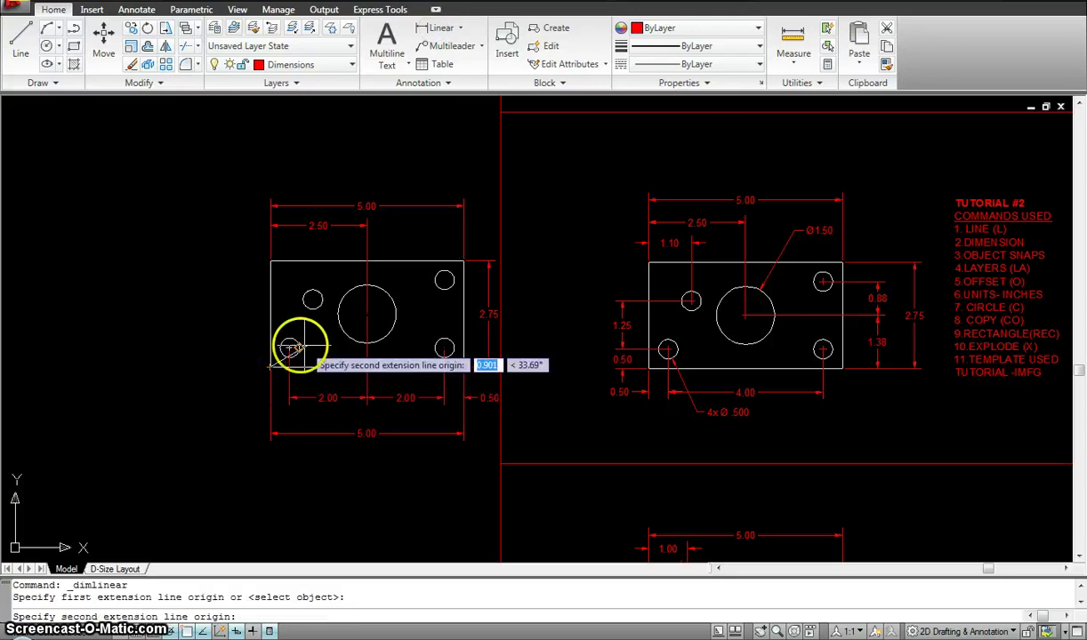
pyautogui.click(289, 348)
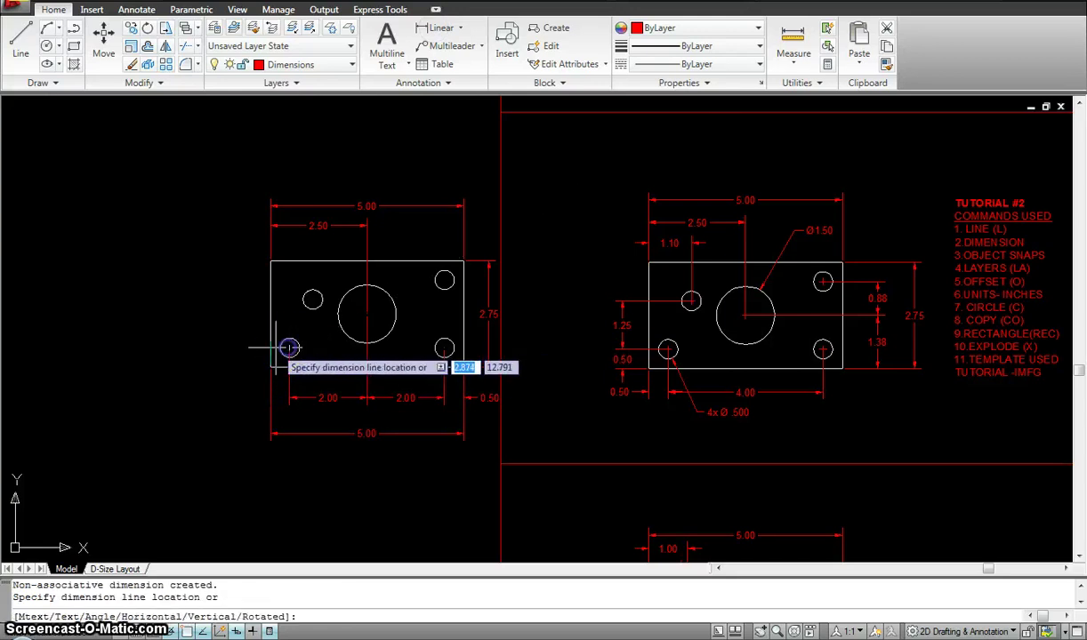
pyautogui.click(231, 355)
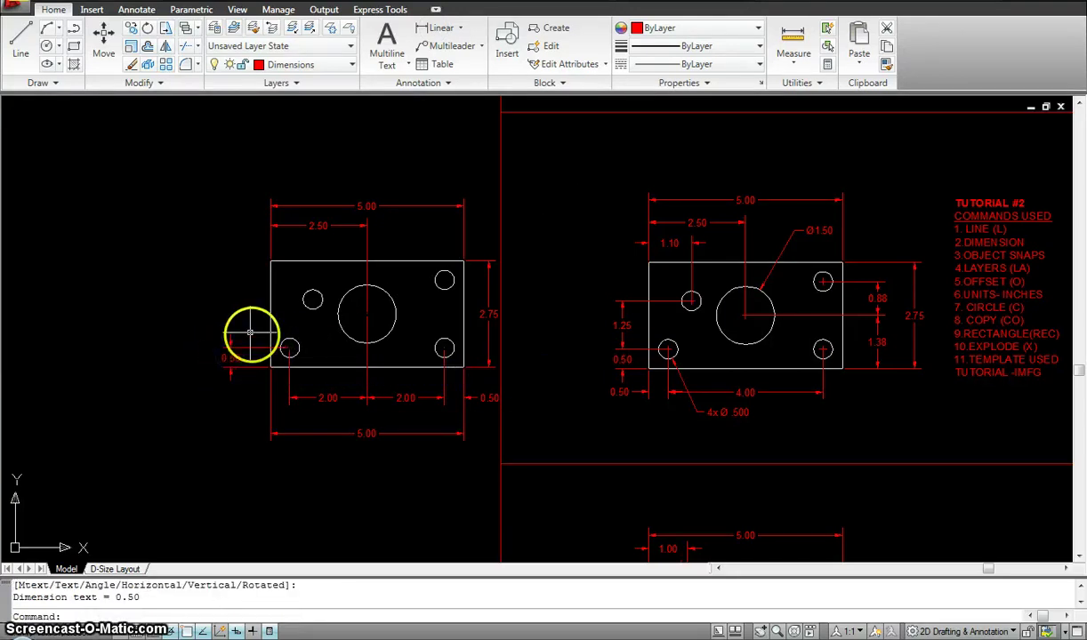
# Dimension the vertical distance between the lower-left and upper-left holes, in line above the lower-left hole's vertical edge dimension
pyautogui.press('Return')
pyautogui.click(271, 366)
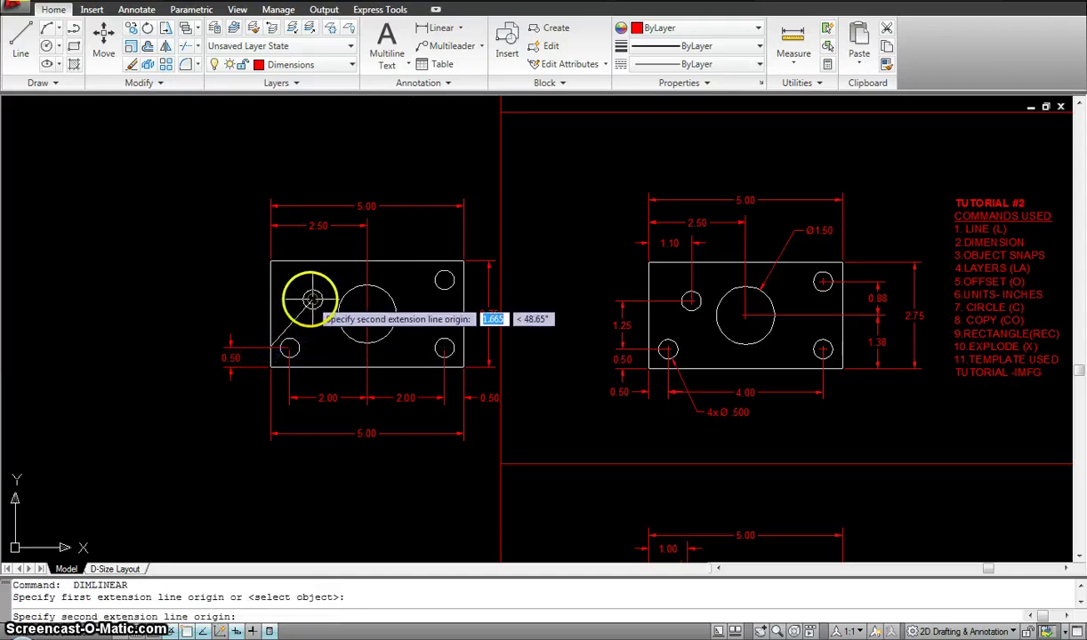
pyautogui.click(312, 299)
pyautogui.click(230, 334)
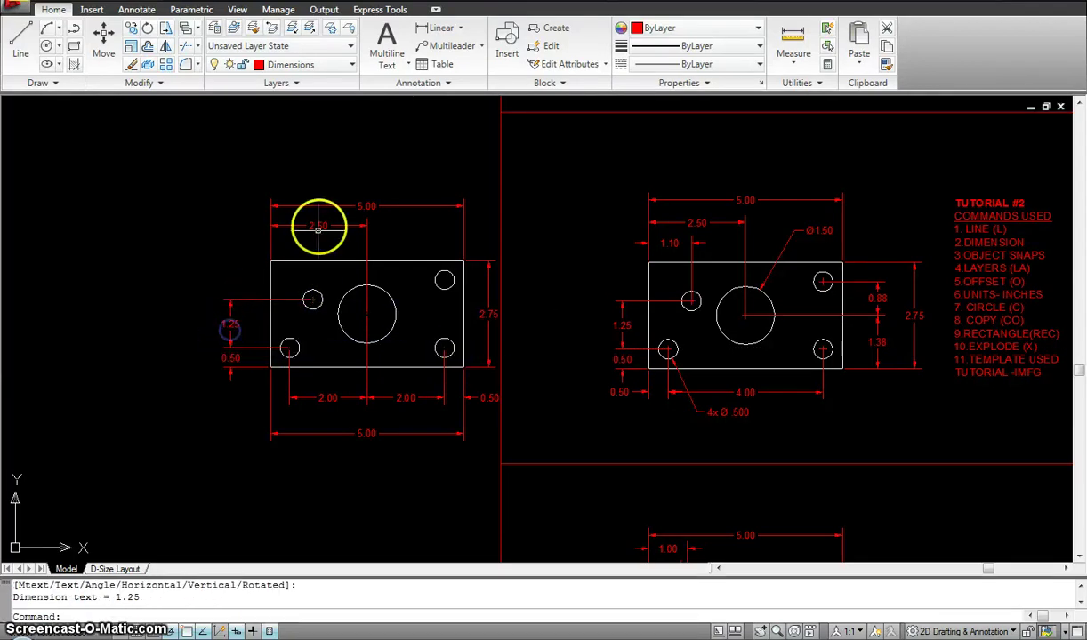
# Add a diameter dimension to the plate's large central hole, with its leader text placed above the plate's top edge
pyautogui.moveTo(473, 307)
pyautogui.mouseDown(button='middle')
pyautogui.moveTo(433, 270)
pyautogui.moveTo(387, 249)
pyautogui.mouseUp(button='middle')
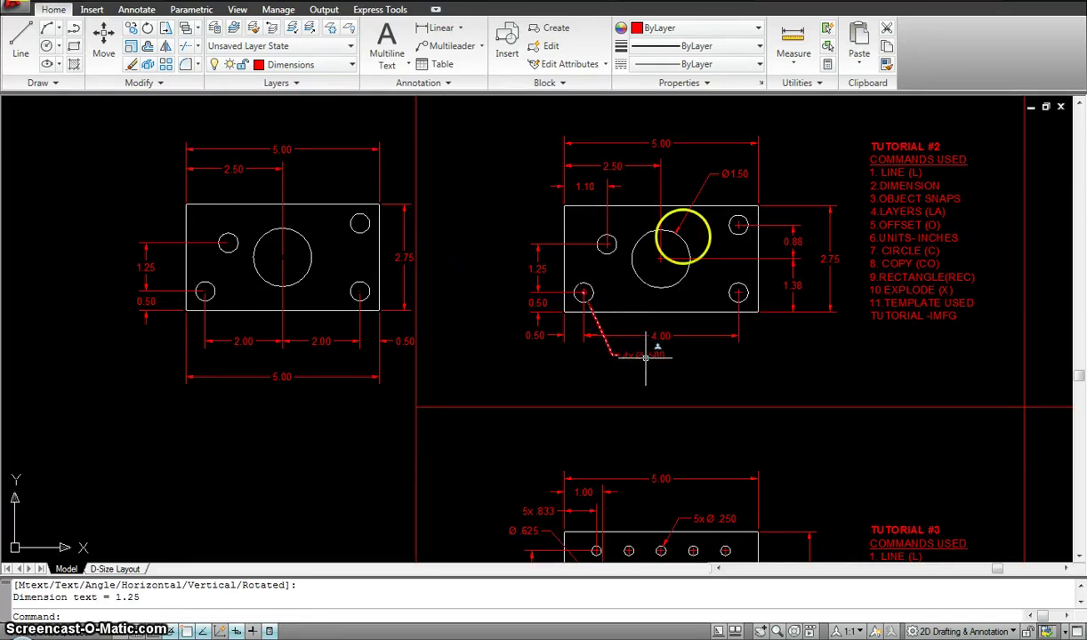
pyautogui.moveTo(540, 181); pyautogui.dragTo(536, 212, button='middle')
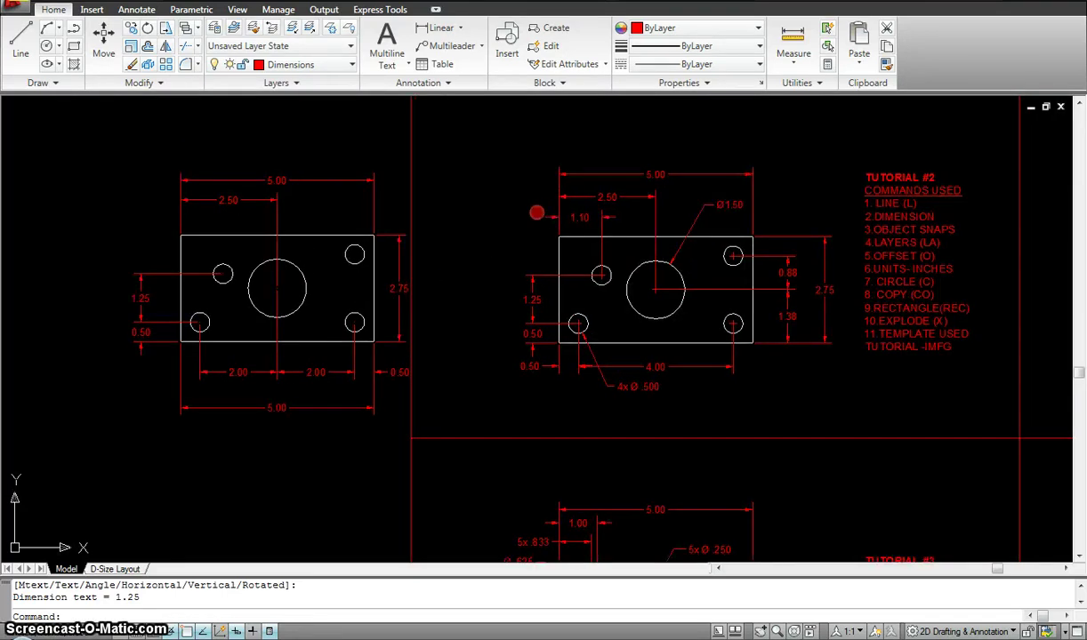
pyautogui.click(461, 29)
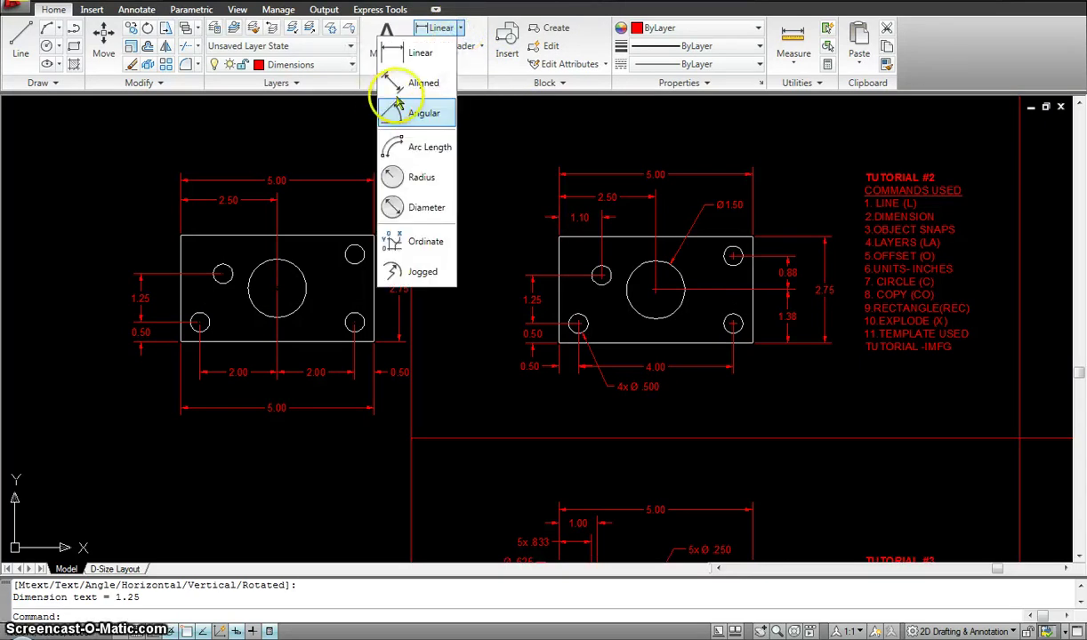
pyautogui.click(406, 208)
pyautogui.click(292, 268)
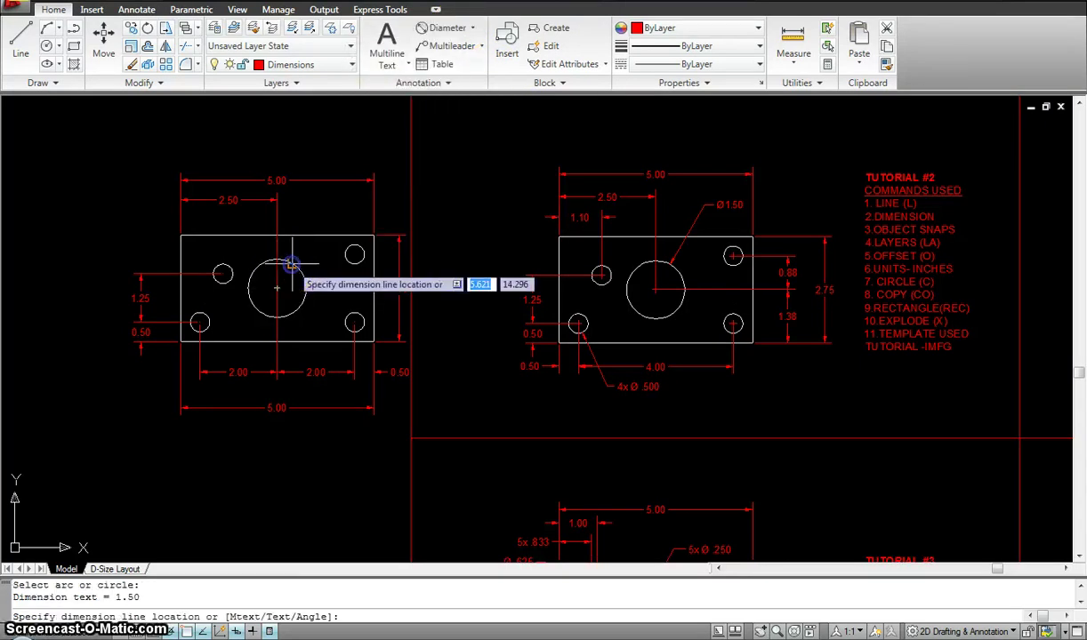
pyautogui.click(299, 208)
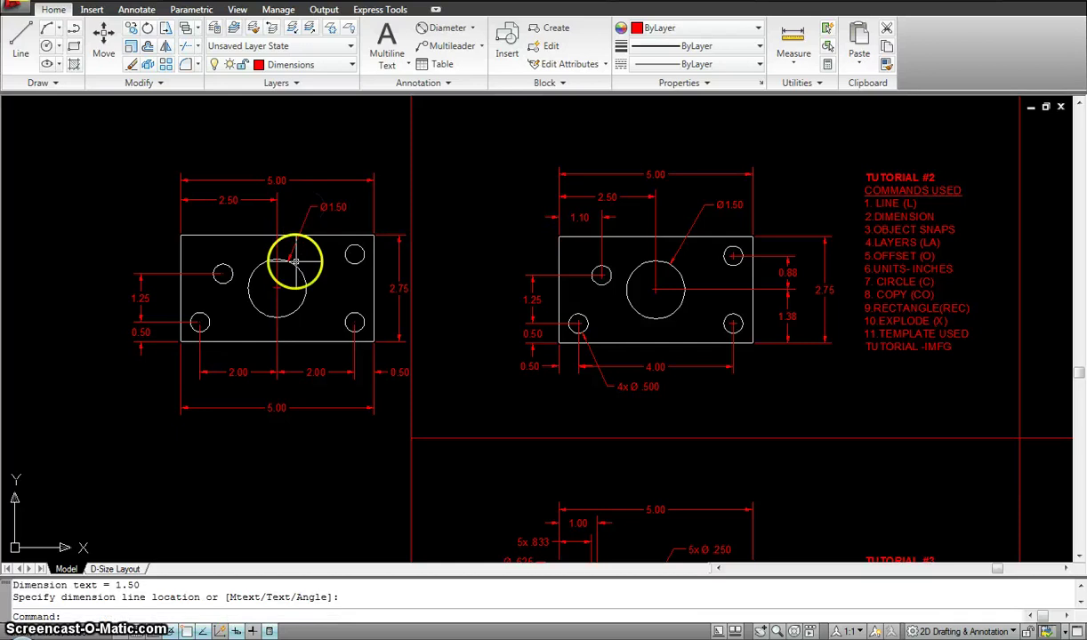
# Add a diameter dimension to the upper-left small hole, with its text placed outside the plate's left edge
pyautogui.press('Return')
pyautogui.click(221, 273)
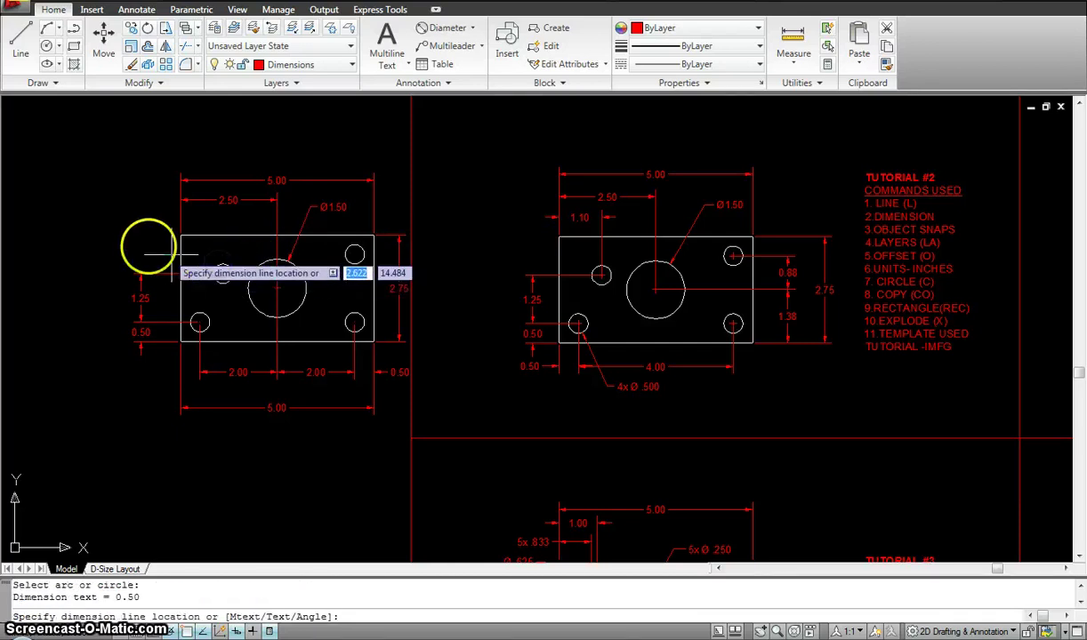
pyautogui.click(130, 235)
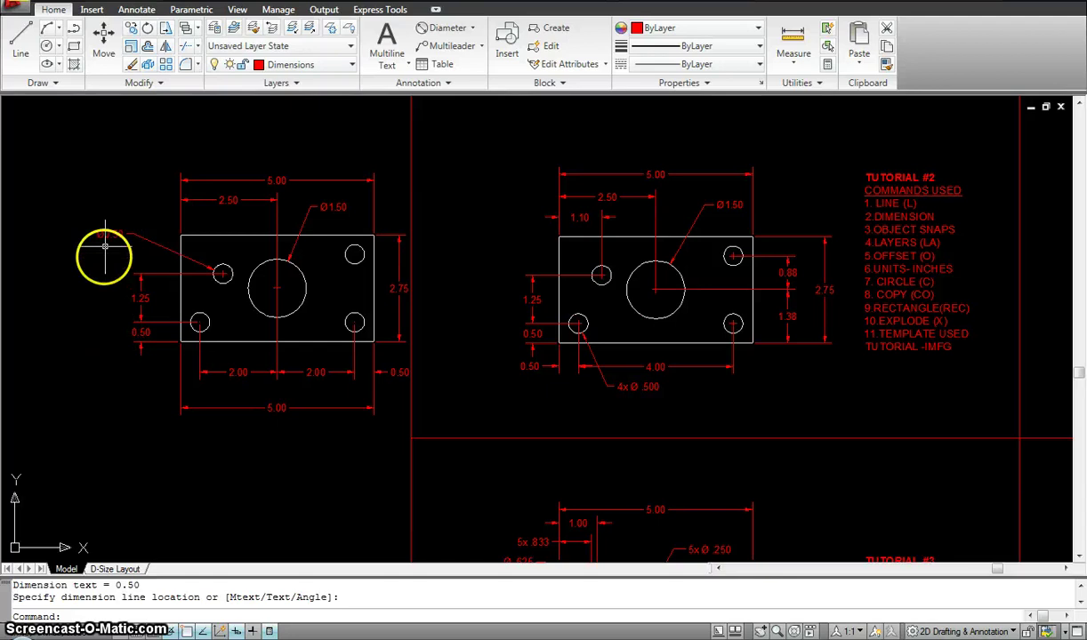
pyautogui.click(224, 276)
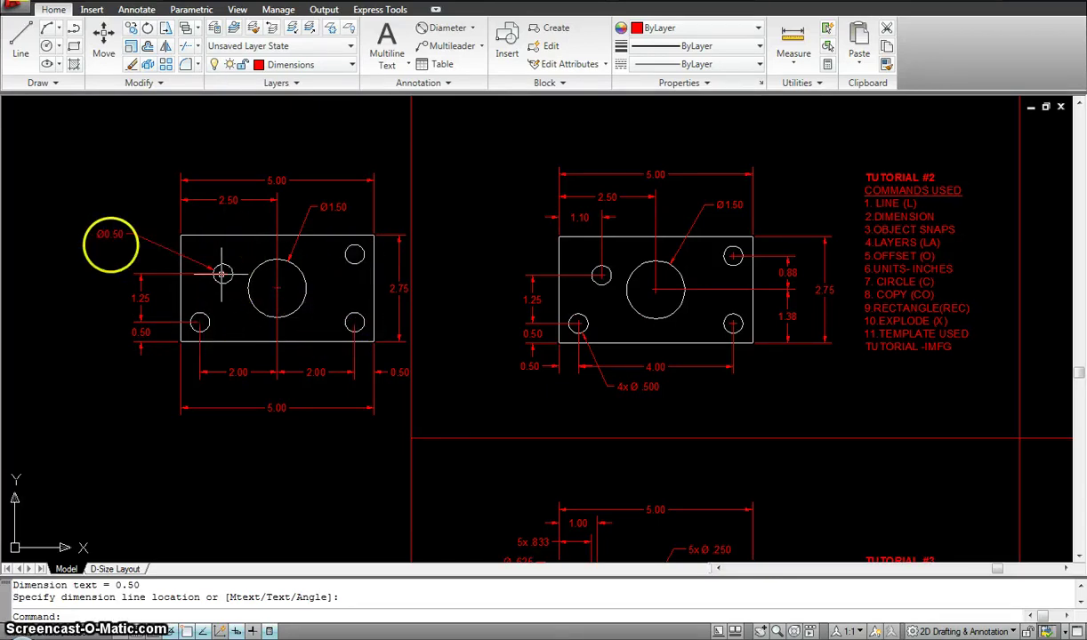
# Override the small hole's diameter dimension text with "4X %%c .50" and check the resulting callout up close
pyautogui.click(108, 233)
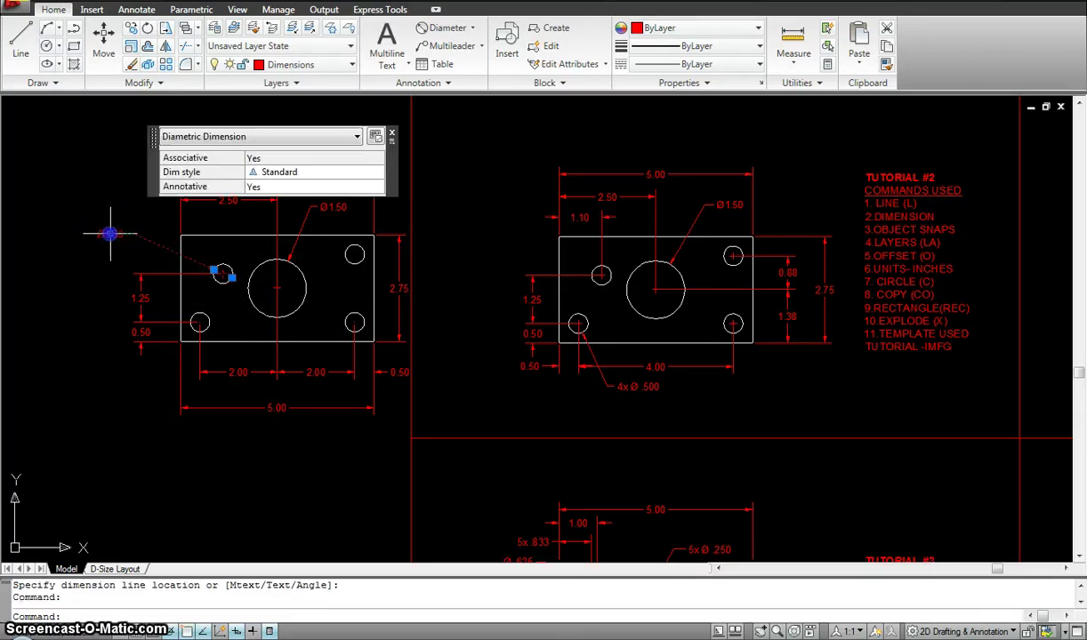
pyautogui.moveTo(388, 170)
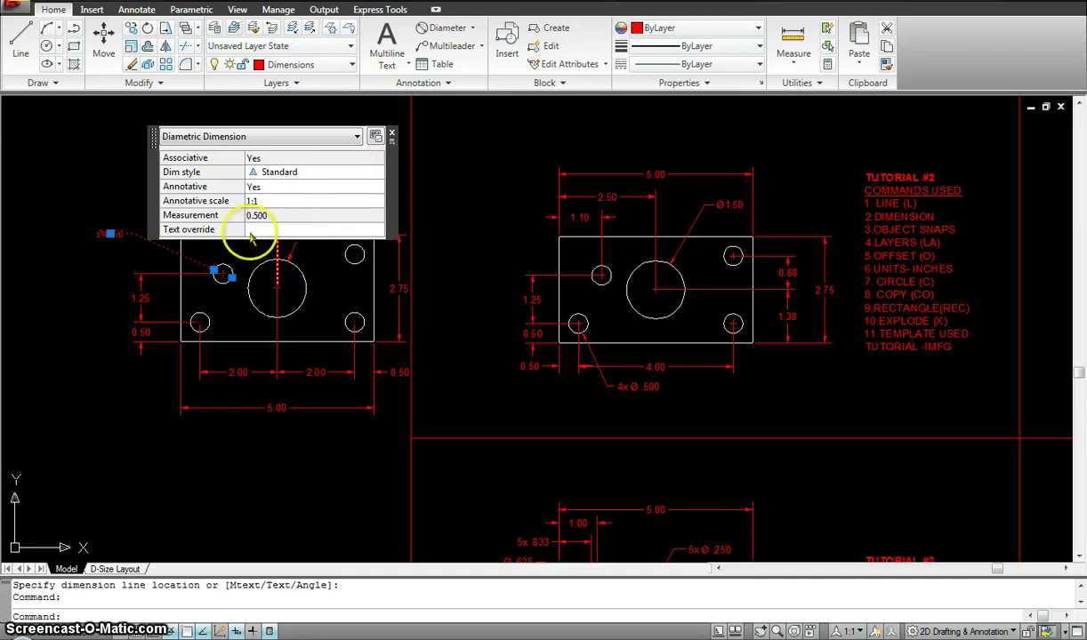
pyautogui.click(265, 231)
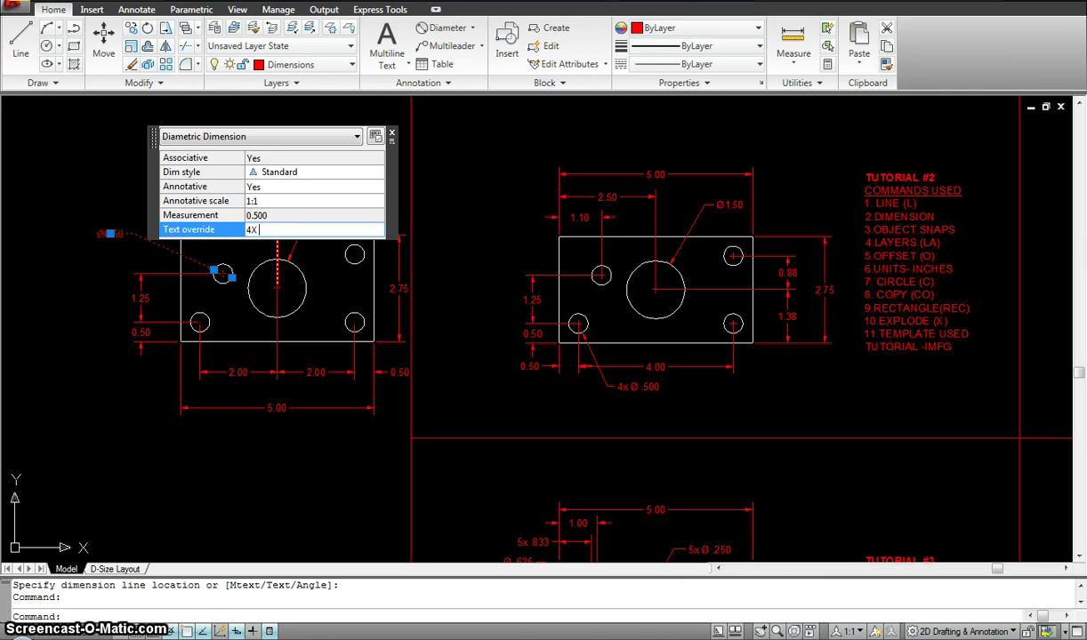
pyautogui.write('4X %%c .50')
pyautogui.press('Return')
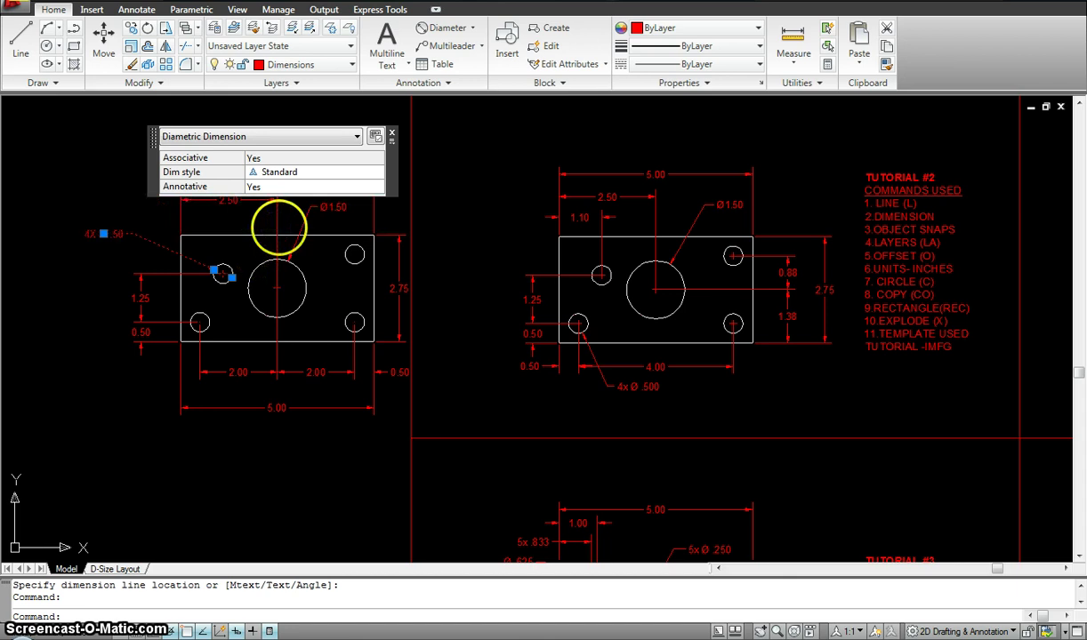
pyautogui.press('Escape')
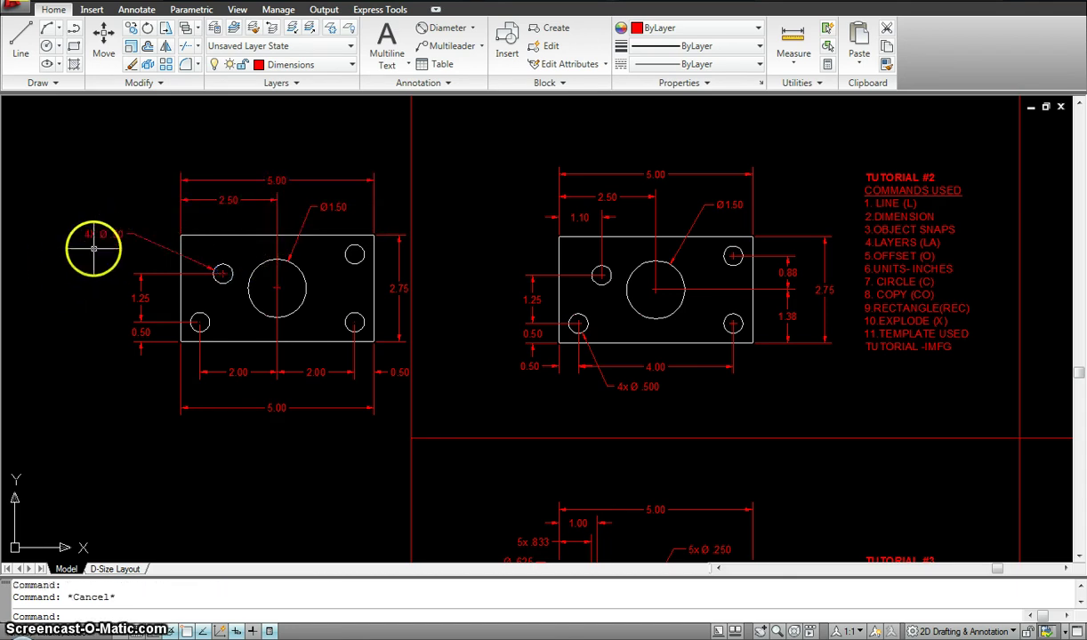
pyautogui.scroll(8, 92, 249)
pyautogui.scroll(-8, 191, 254)
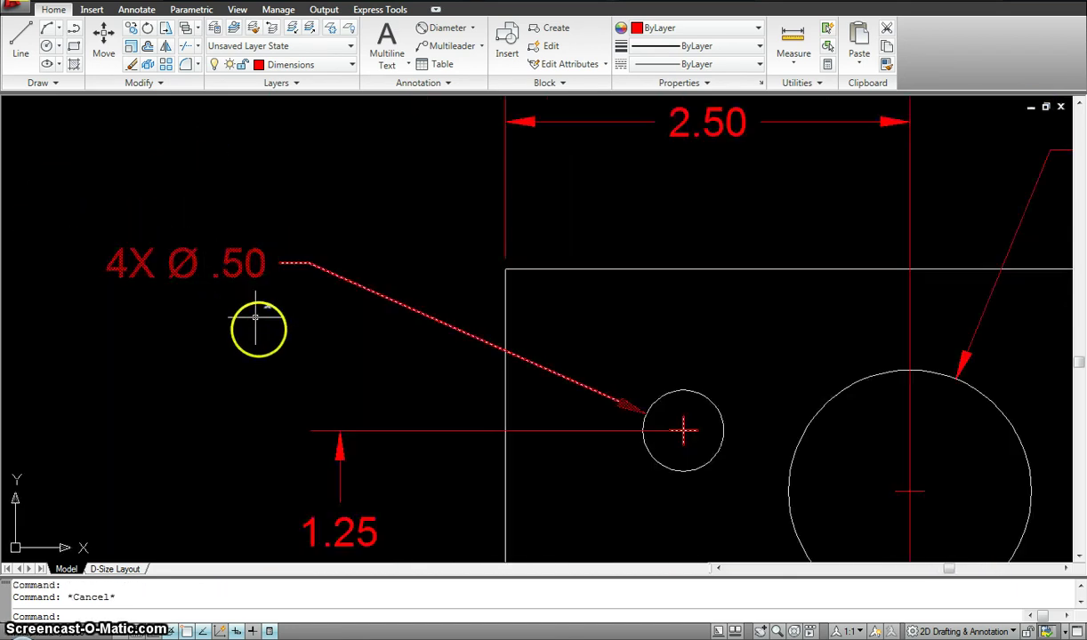
# Compare the dimensioned plate with its reference drawing, and examine the Tutorial #3 drawing with its command list
pyautogui.moveTo(611, 376); pyautogui.dragTo(557, 263, button='middle')
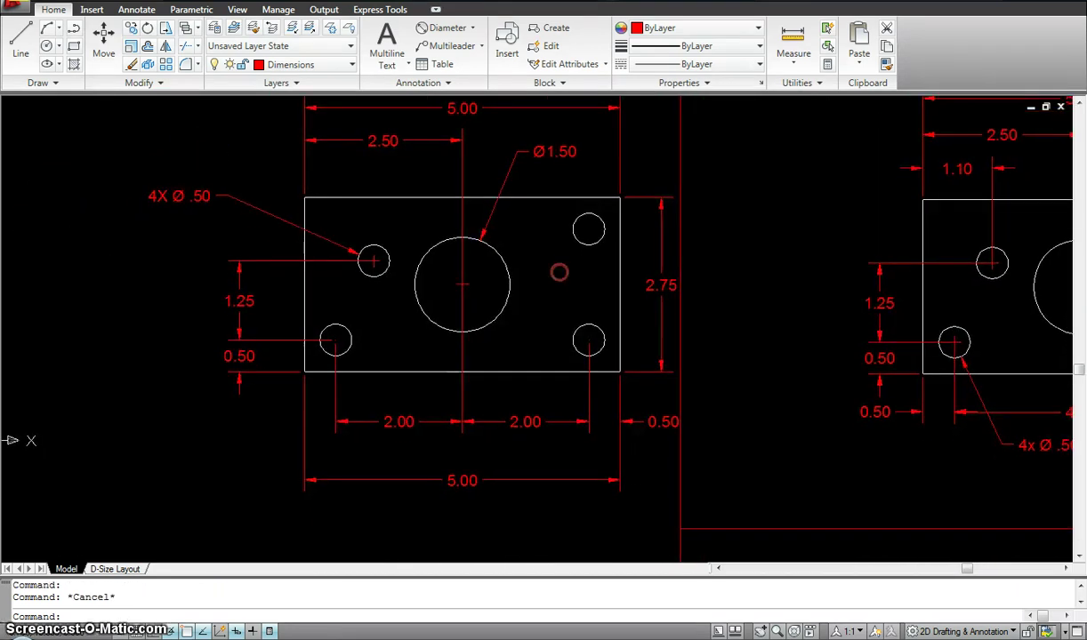
pyautogui.moveTo(597, 296)
pyautogui.mouseDown(button='middle')
pyautogui.moveTo(587, 320)
pyautogui.moveTo(581, 308)
pyautogui.moveTo(538, 312)
pyautogui.mouseUp(button='middle')
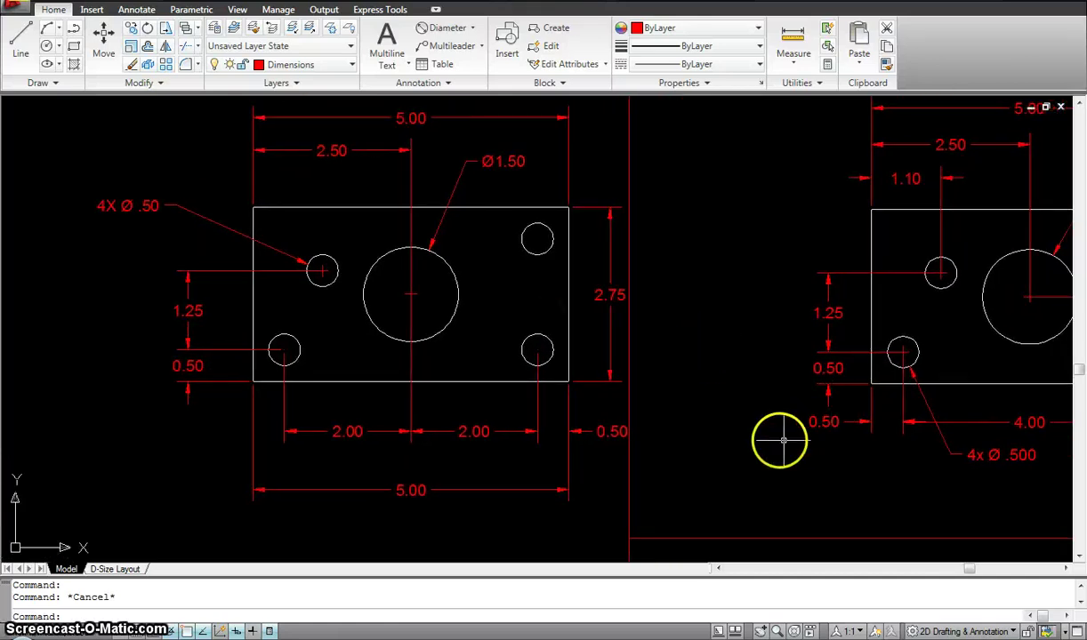
pyautogui.scroll(-4, 774, 433)
pyautogui.moveTo(784, 436)
pyautogui.mouseDown(button='middle')
pyautogui.moveTo(570, 223)
pyautogui.moveTo(553, 178)
pyautogui.mouseUp(button='middle')
pyautogui.scroll(3, 607, 327)
pyautogui.moveTo(607, 327)
pyautogui.mouseDown(button='middle')
pyautogui.moveTo(601, 267)
pyautogui.moveTo(557, 320)
pyautogui.mouseUp(button='middle')
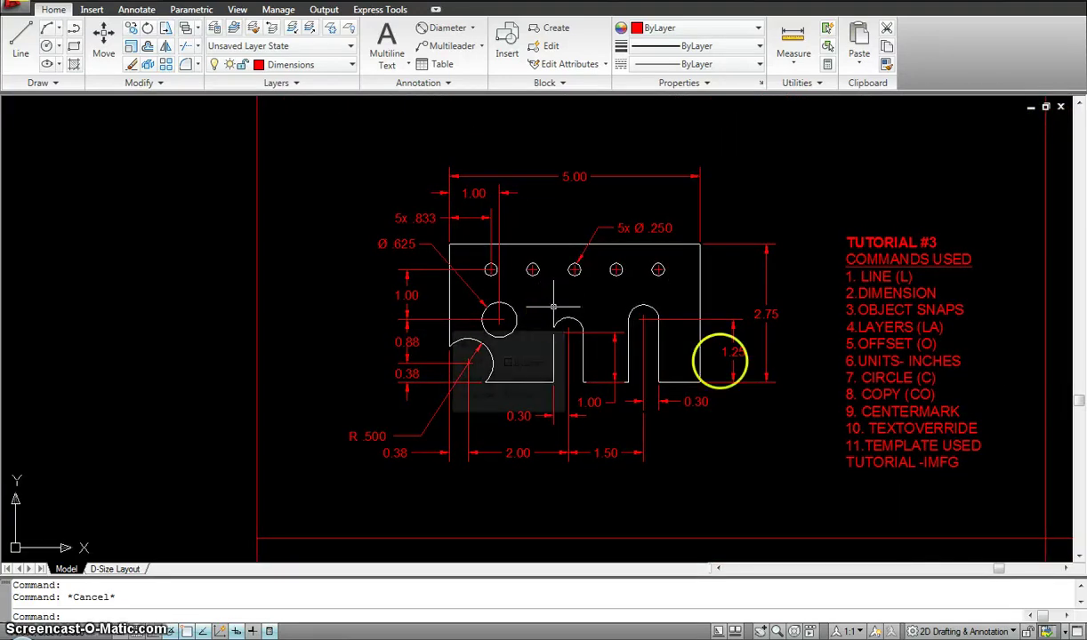
pyautogui.moveTo(649, 336)
pyautogui.mouseDown(button='middle')
pyautogui.moveTo(589, 373)
pyautogui.moveTo(585, 355)
pyautogui.mouseUp(button='middle')
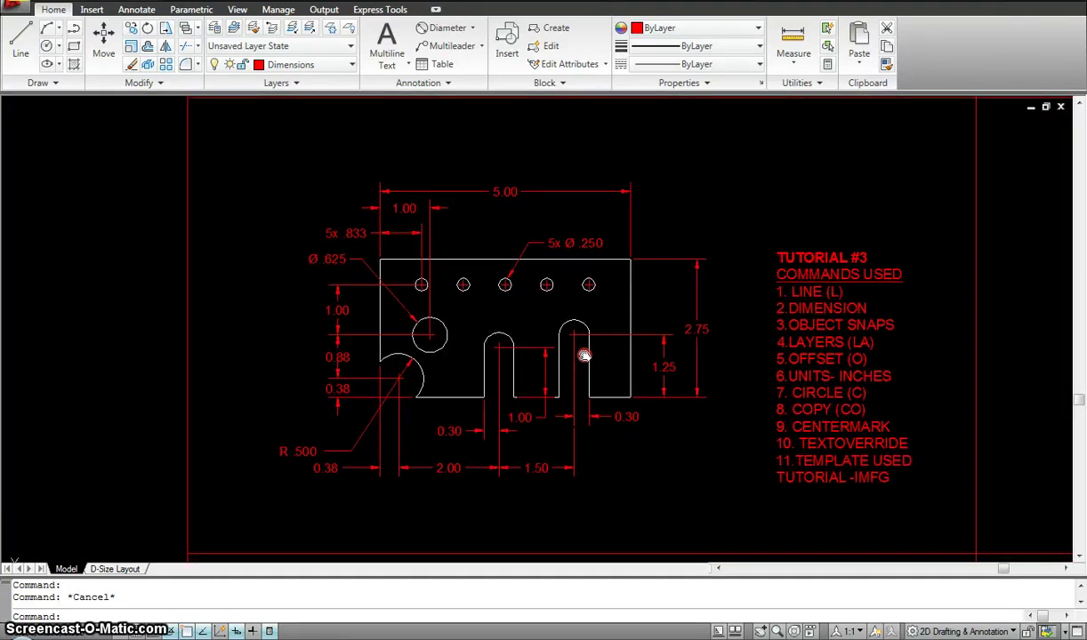